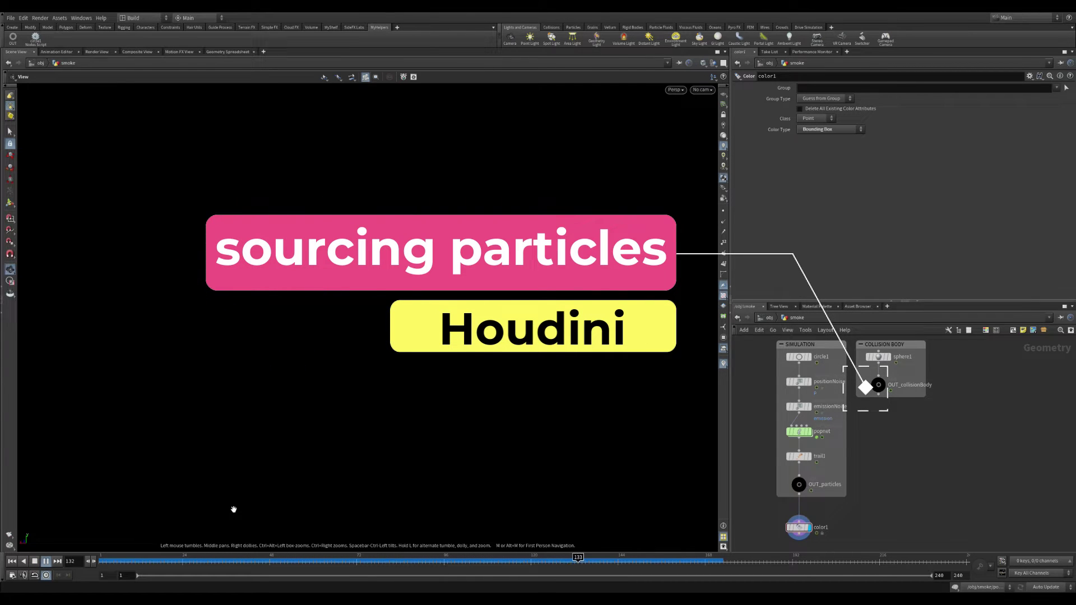
Preview the finished particle simulation by stopping playback, scrubbing the timeline and viewing it from another angle.
key("ctrl+Up")
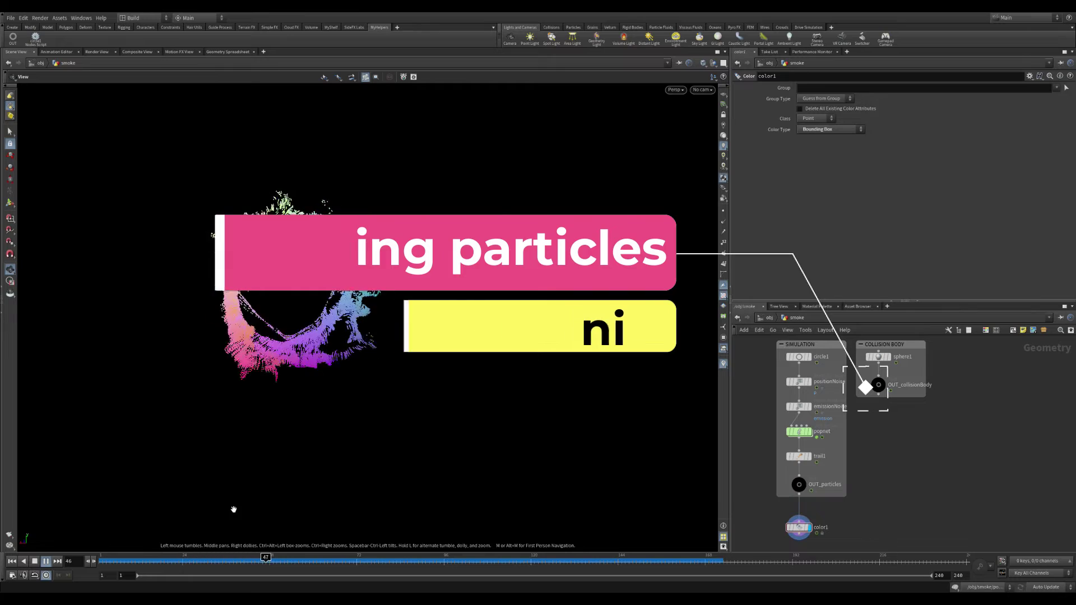
key("ctrl+Up")
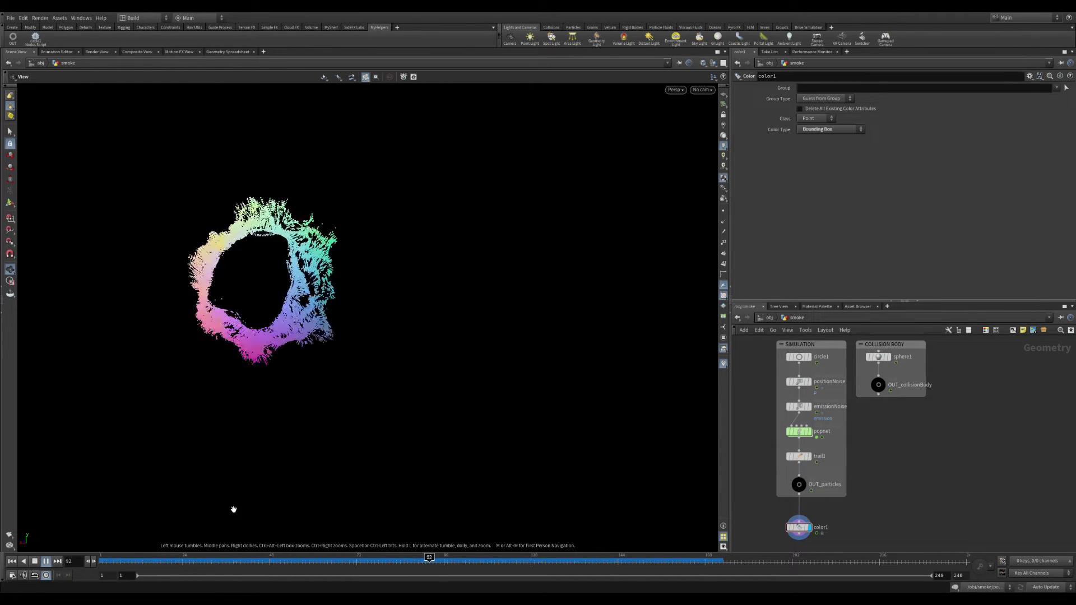
key("Up")
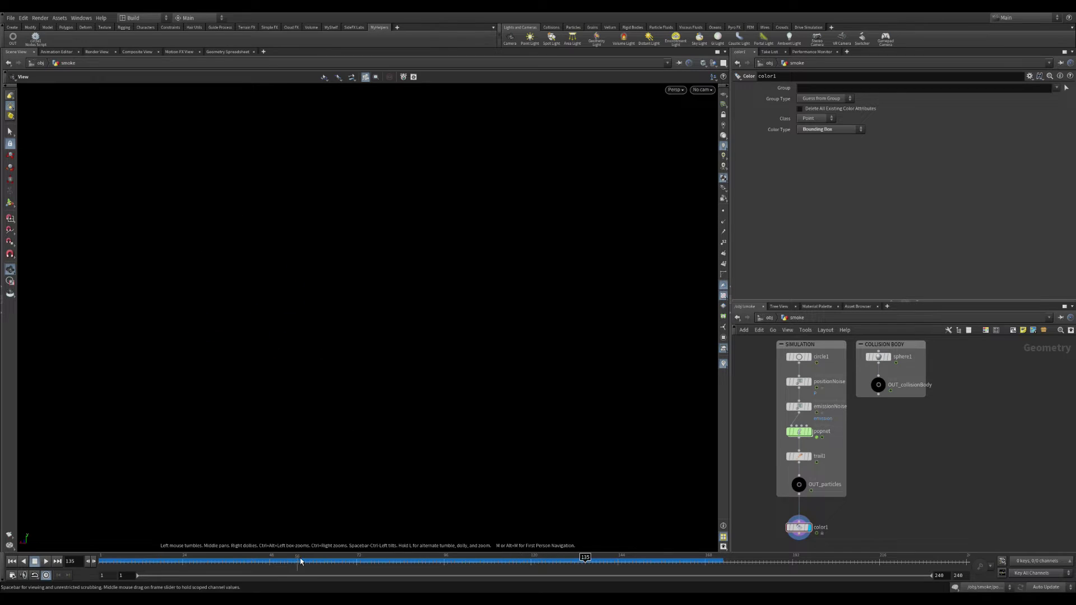
left_click(293, 561)
left_click_drag(332, 353, 427, 334)
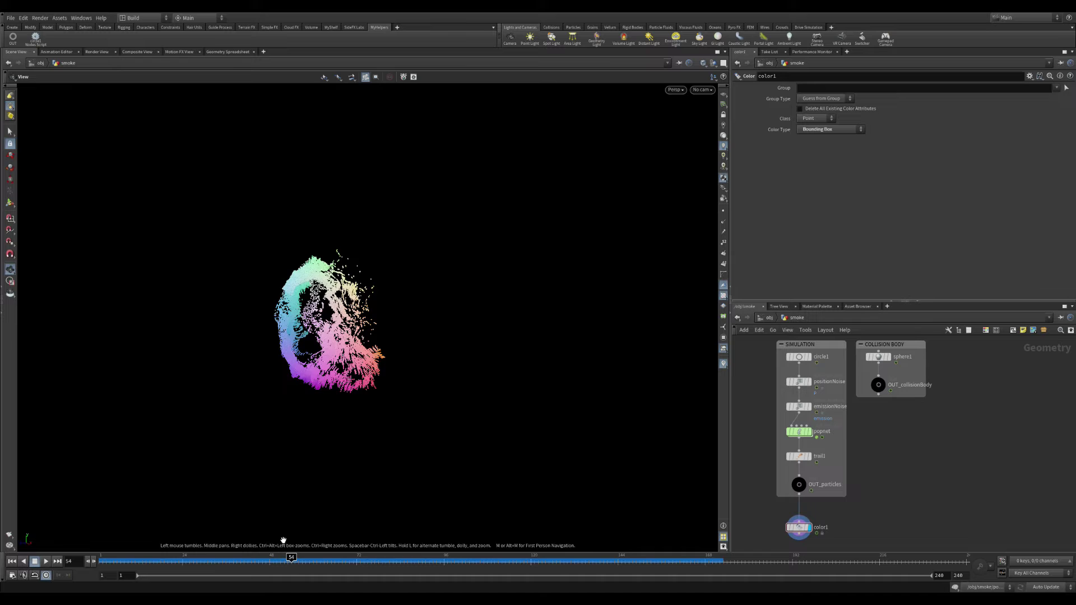
left_click_drag(278, 561, 498, 564)
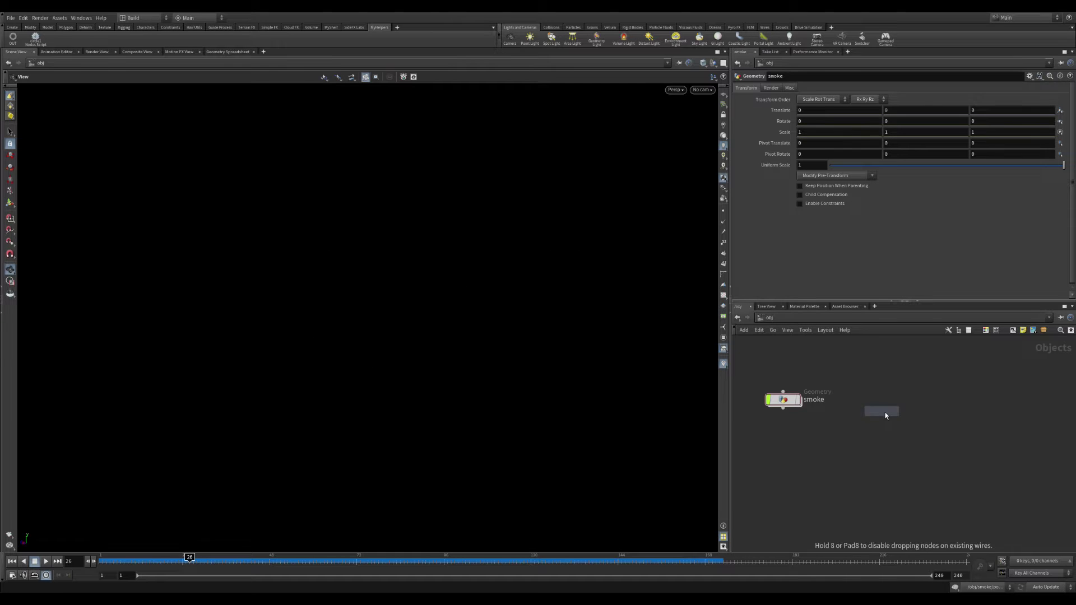
Add a new Geometry object beside the existing smoke object and name it smoke.
left_click(884, 414)
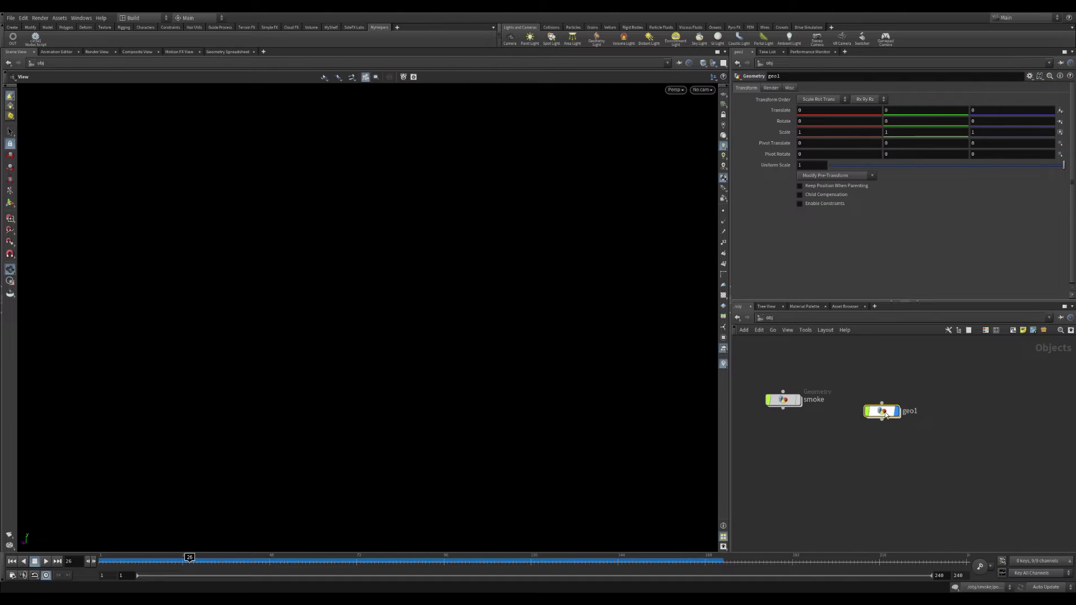
left_click(911, 412)
type("smoke")
key("Return")
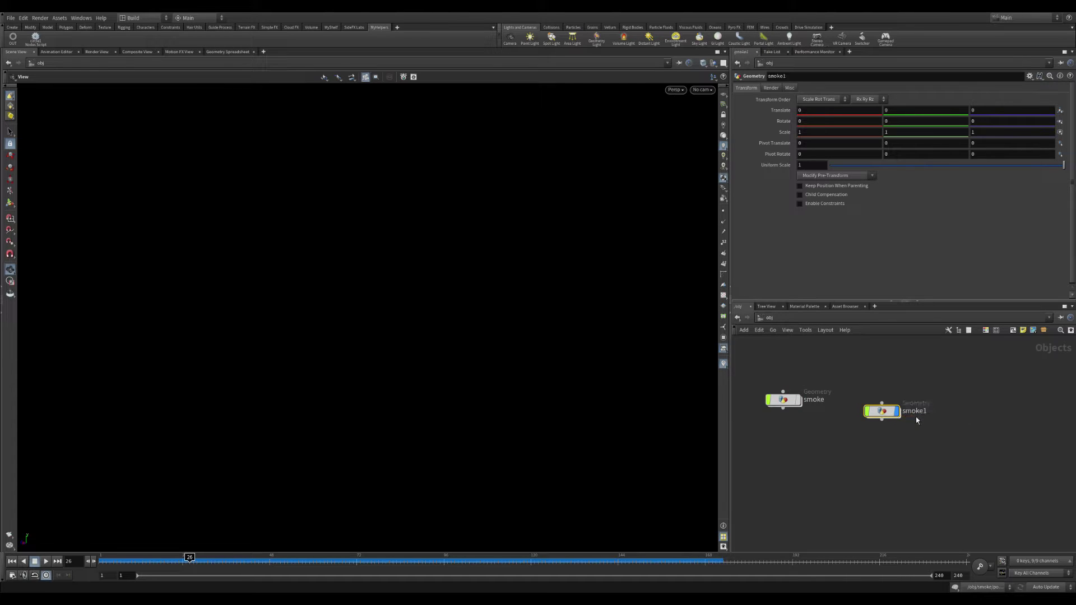
Enter the new geometry object and create a Circle node inside it.
double_click(891, 413)
key("Tab")
type("circle")
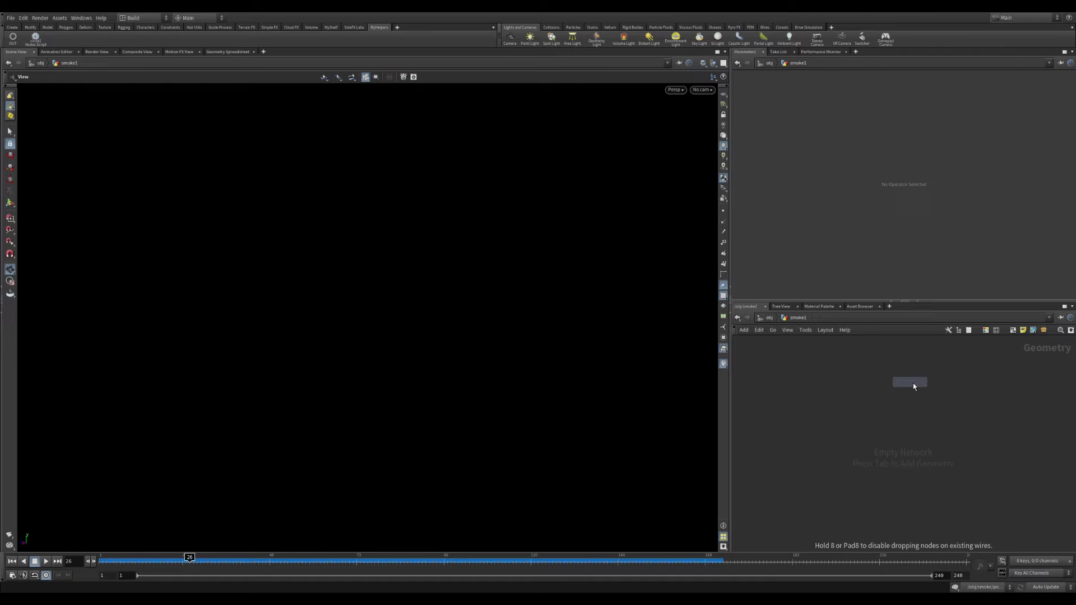
key("Return")
left_click(910, 382)
middle_click_drag(848, 382, 831, 386)
Set the circle to 20 divisions with the NURBS Curve primitive type and an Open Arc.
right_click_drag(469, 327, 488, 336)
middle_click_drag(406, 325, 407, 298)
left_click_drag(407, 298, 558, 273)
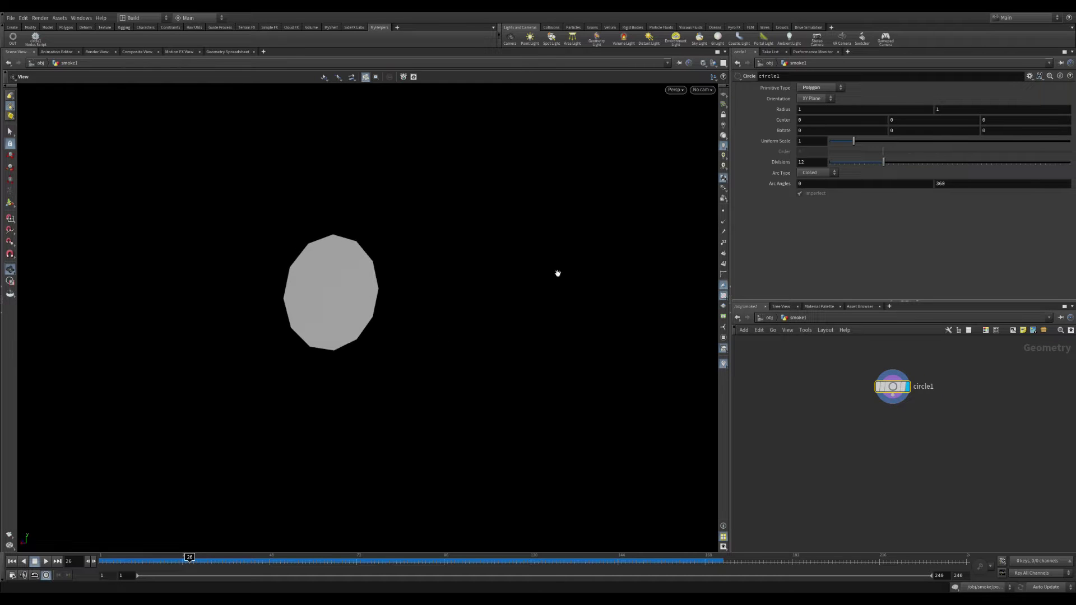
double_click(819, 163)
type("20")
key("Return")
left_click(812, 90)
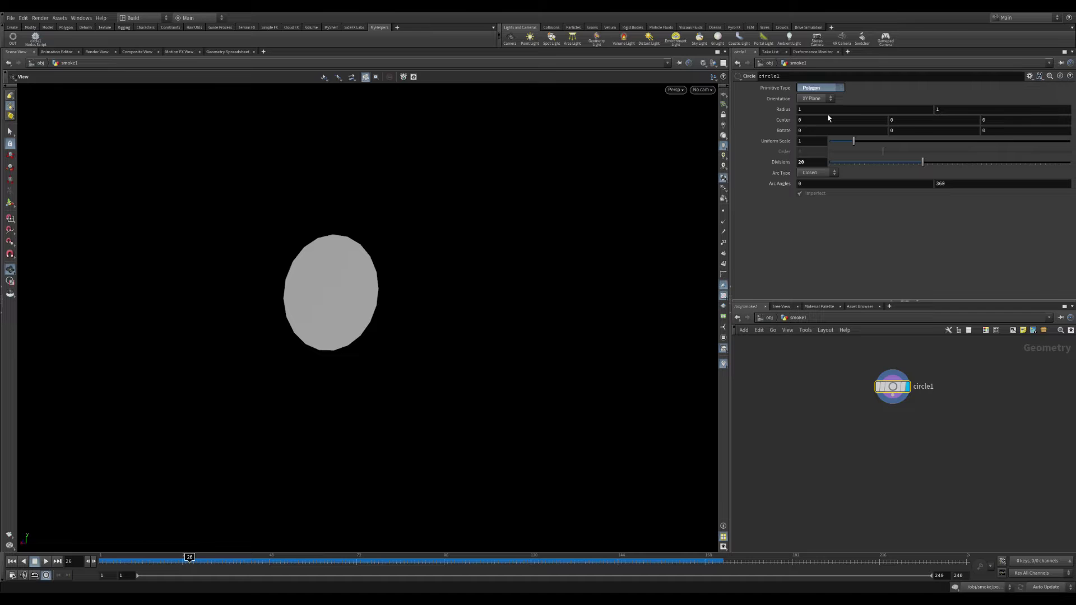
left_click(829, 117)
left_click(824, 173)
left_click(824, 186)
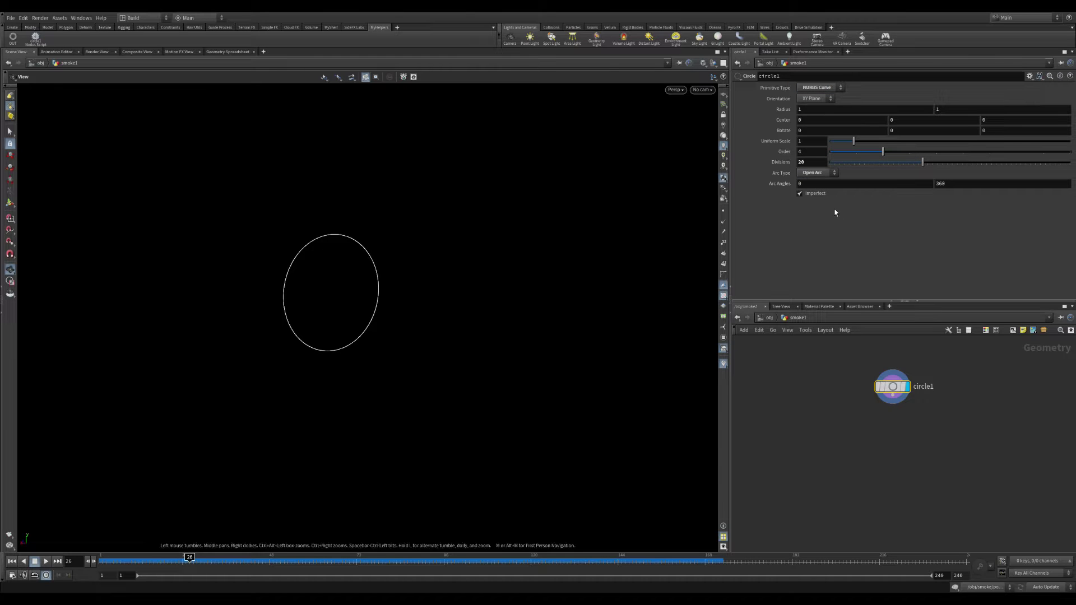
Display the curve's points and try 30, 50 and 70 divisions on the circle.
left_click(723, 211)
left_click_drag(351, 293, 615, 272, "alt")
left_click_drag(812, 163, 749, 161)
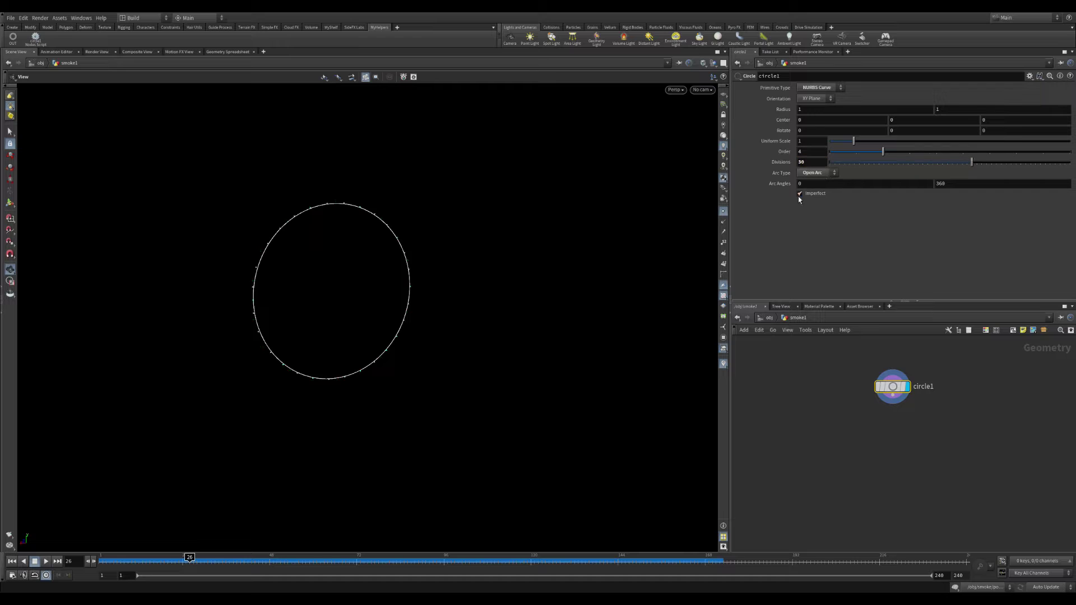
double_click(819, 164)
key("Return")
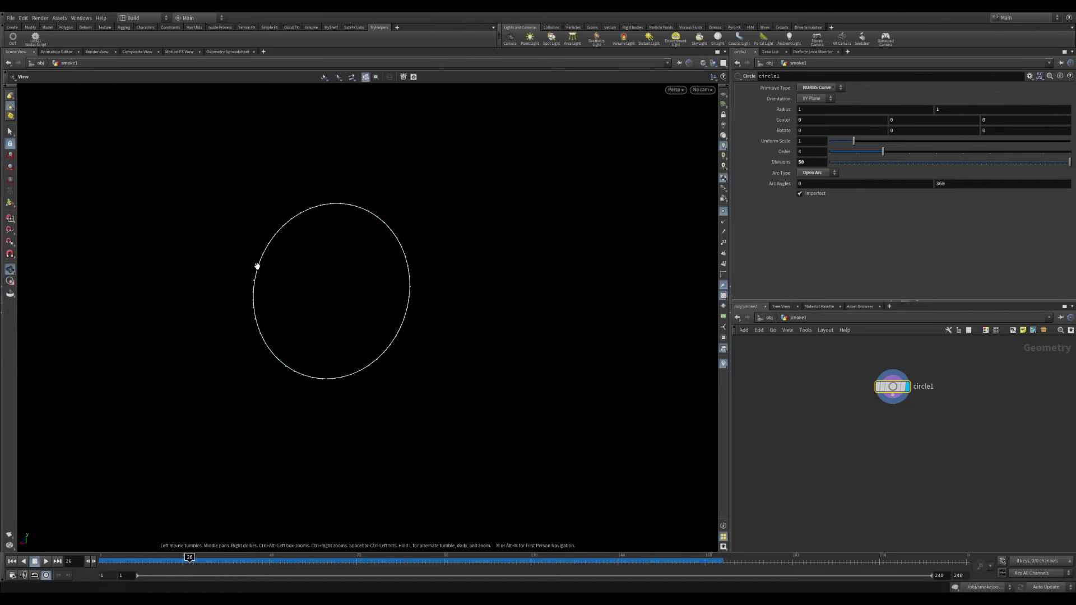
left_click_drag(257, 266, 364, 262)
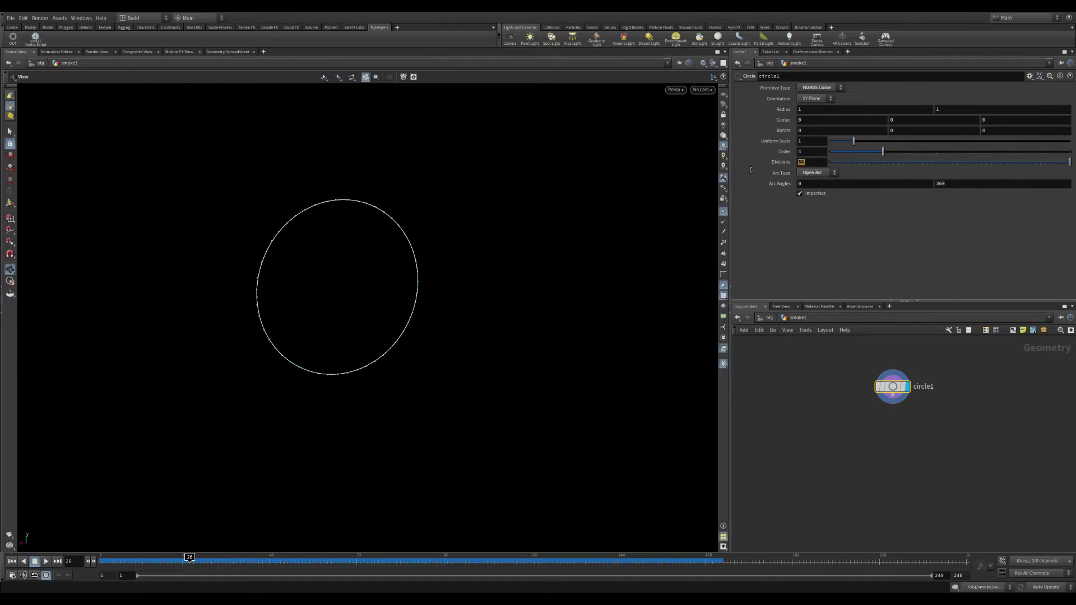
type("70")
key("Return")
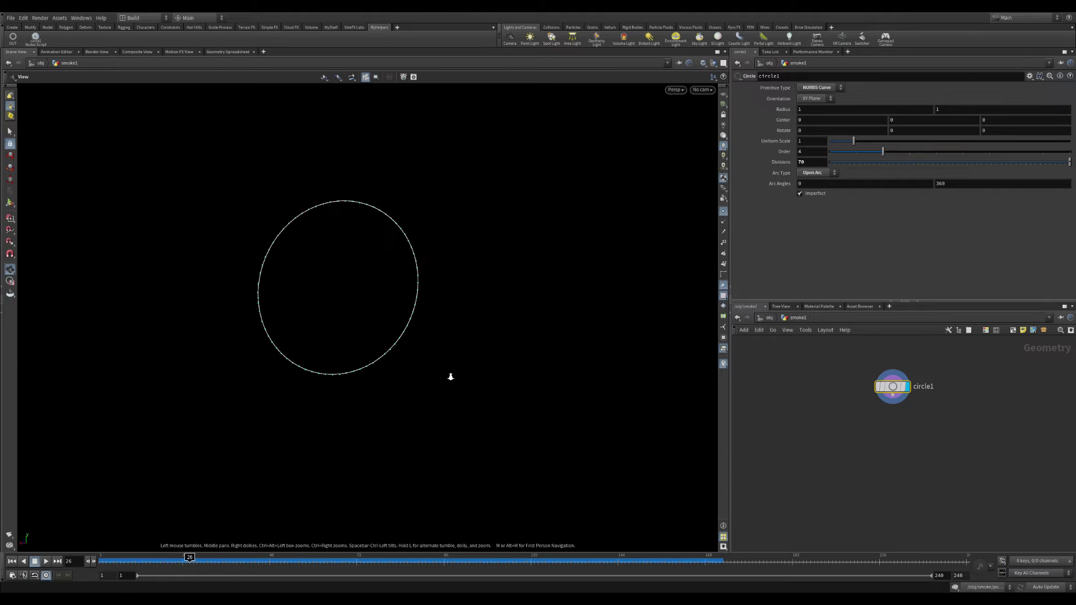
Set the circle's divisions to 100.
scroll(433, 297, "down", 4)
middle_click_drag(439, 322, 437, 282)
left_click_drag(813, 162, 790, 170)
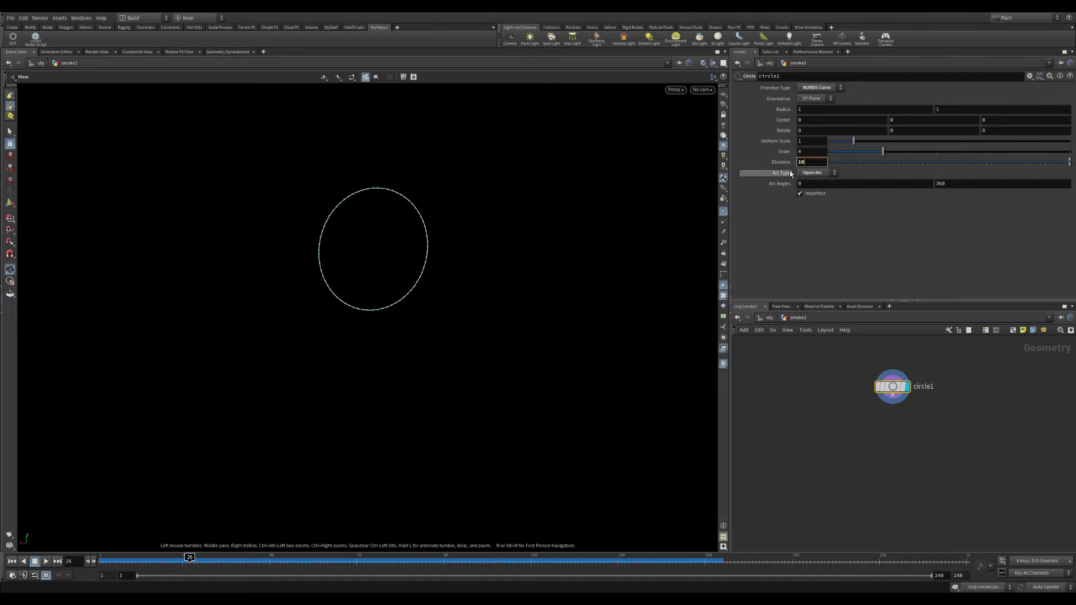
type("100")
key("Return")
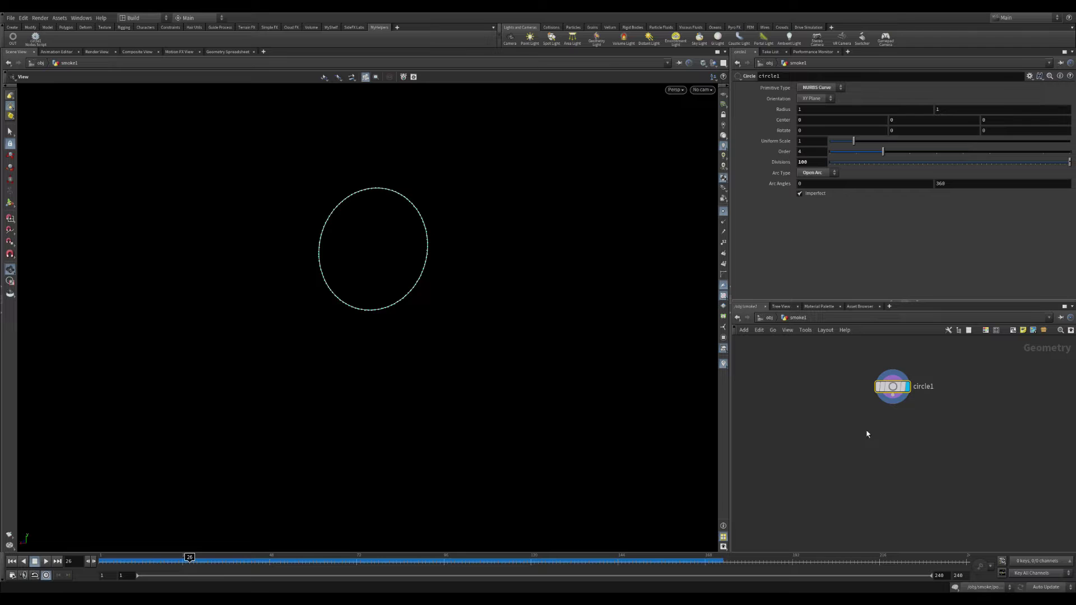
left_click_drag(596, 352, 627, 365)
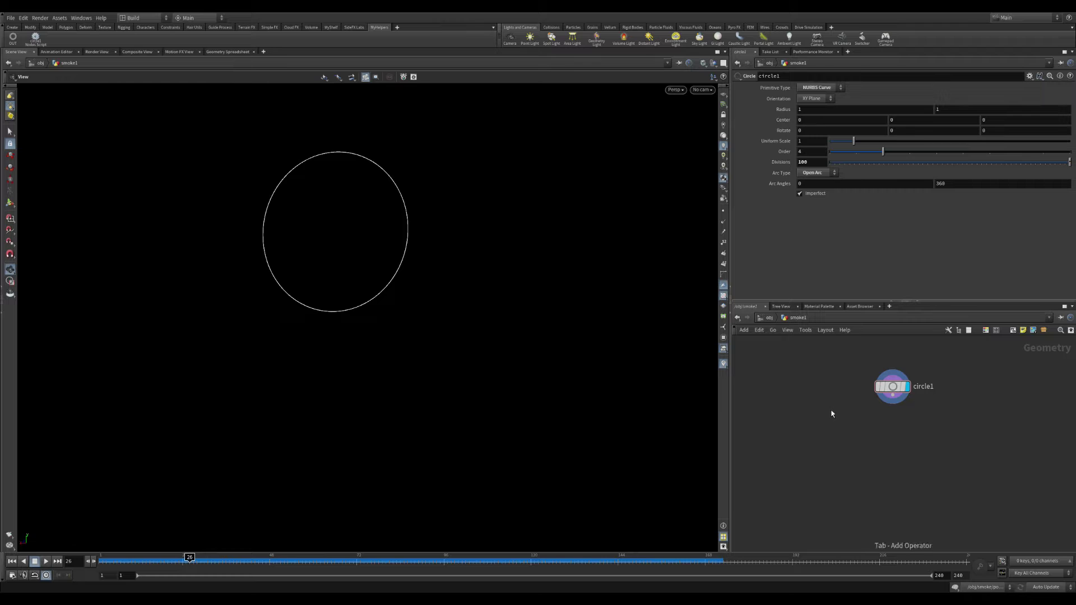
Add an Attribute Noise node after the circle, display it and set its attribute name to P.
key("n")
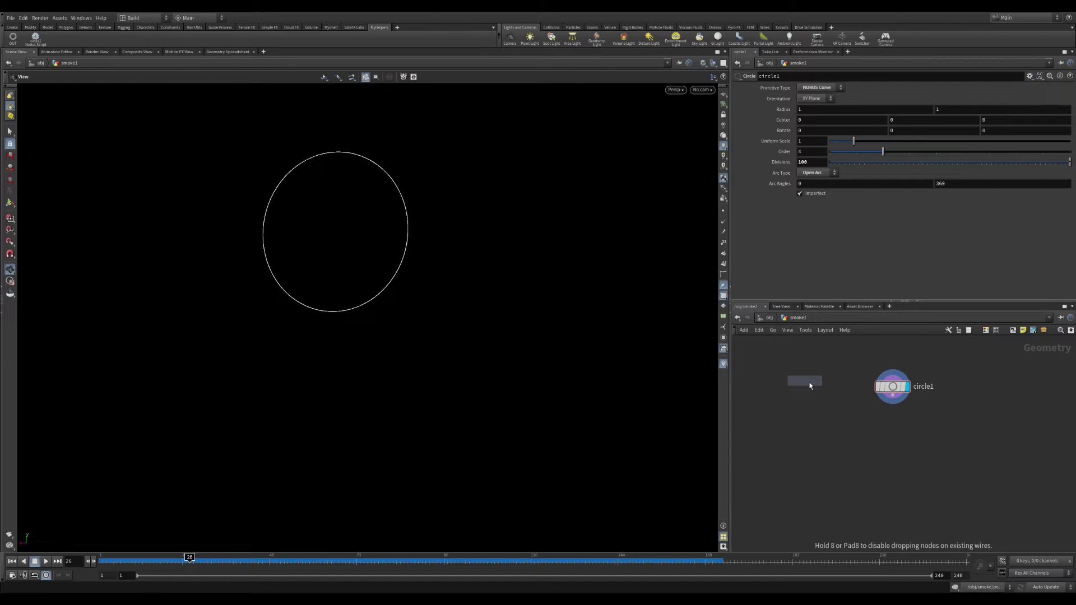
left_click(893, 397)
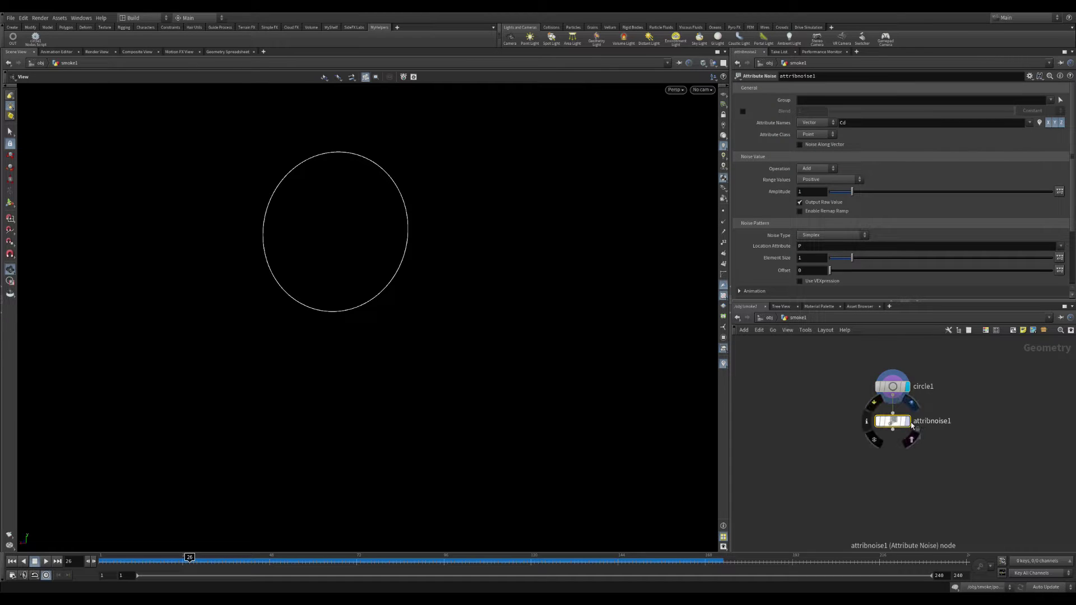
left_click(906, 421)
double_click(857, 123)
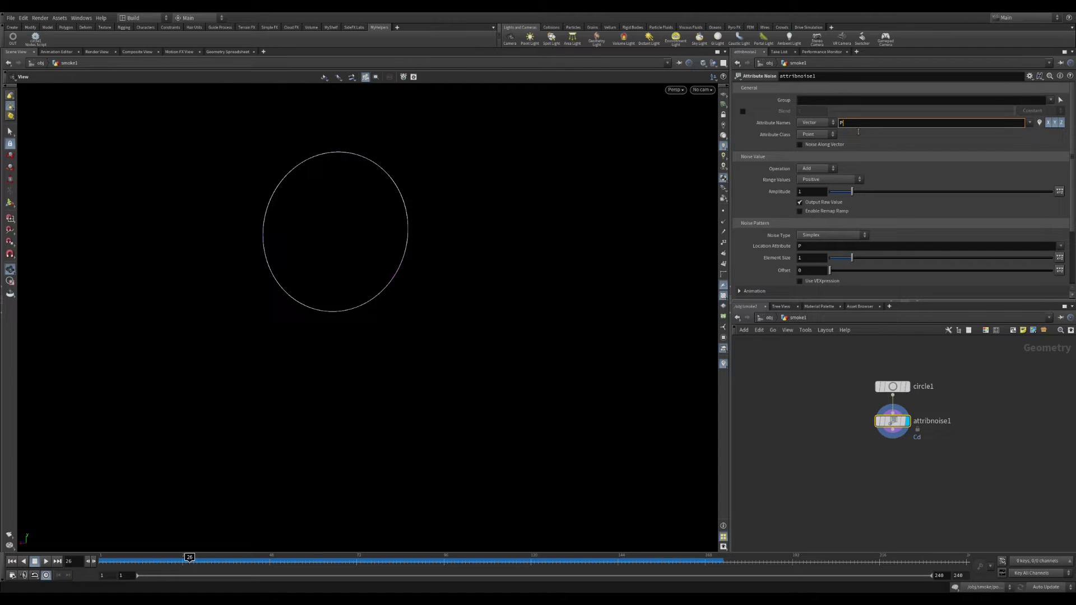
type("P")
key("Return")
Set the position noise's range values to Zero Centered and lower its amplitude to about 0.34.
left_click(817, 180)
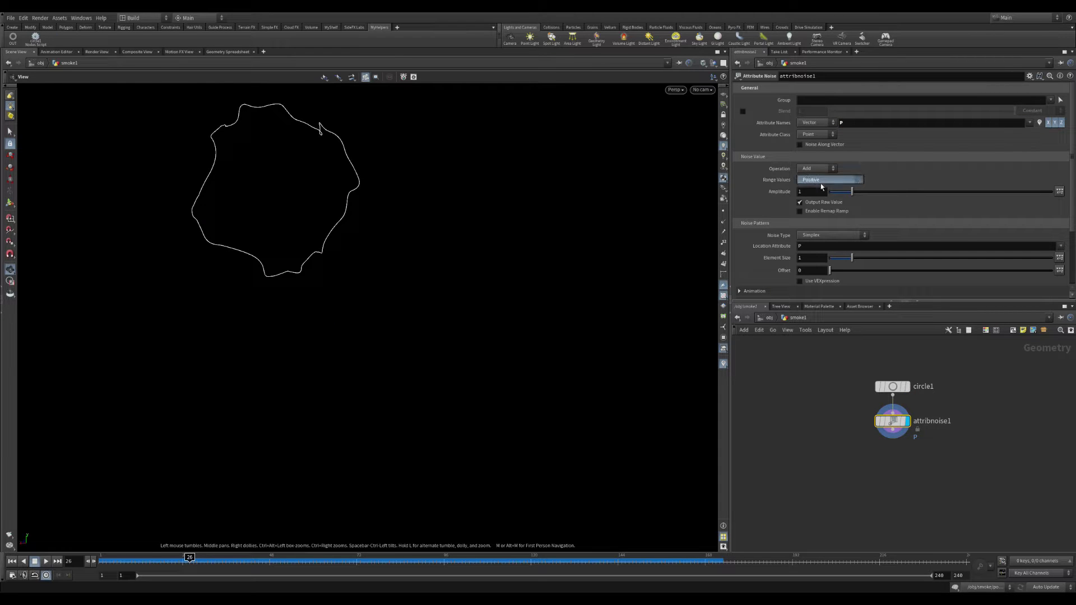
left_click(819, 202)
left_click_drag(396, 264, 421, 310)
left_click_drag(852, 191, 841, 198)
left_click_drag(570, 249, 464, 266)
middle_click_drag(464, 265, 414, 278)
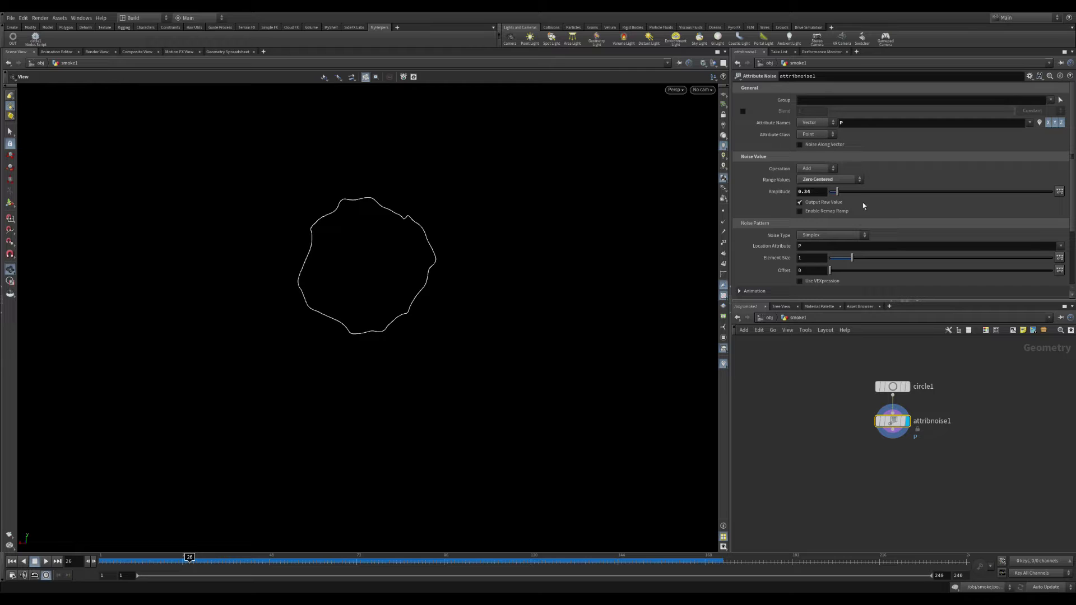
Try Alligator noise, settle on Sparse Convolution for the position noise and set its amplitude to about 0.45.
left_click(836, 260)
left_click(820, 238)
left_click(832, 235)
left_click(824, 245)
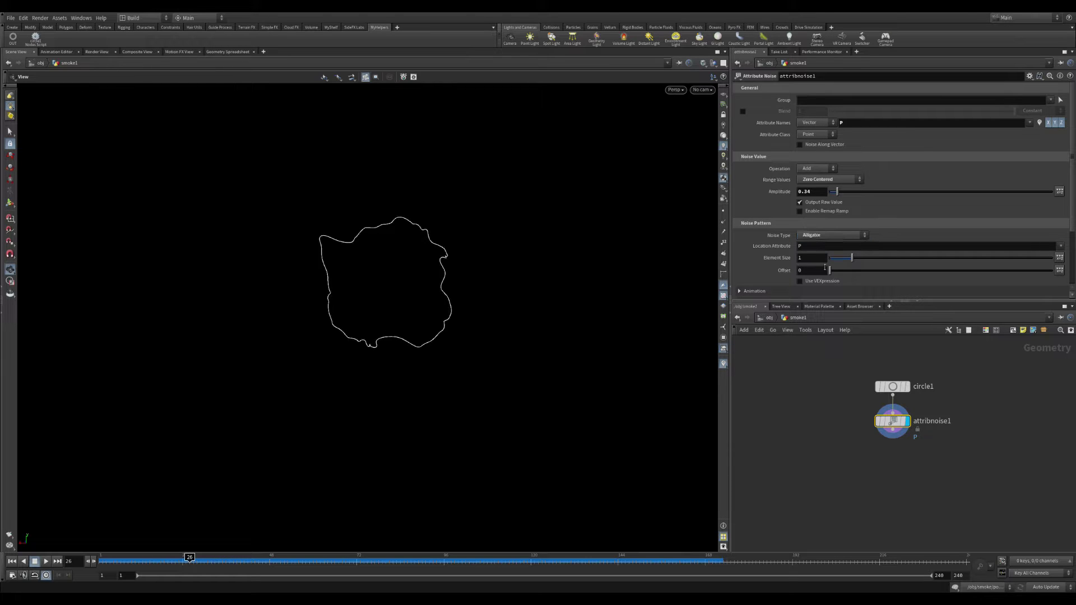
left_click(827, 238)
left_click(833, 257)
left_click_drag(393, 355, 423, 281)
left_click_drag(837, 193, 841, 196)
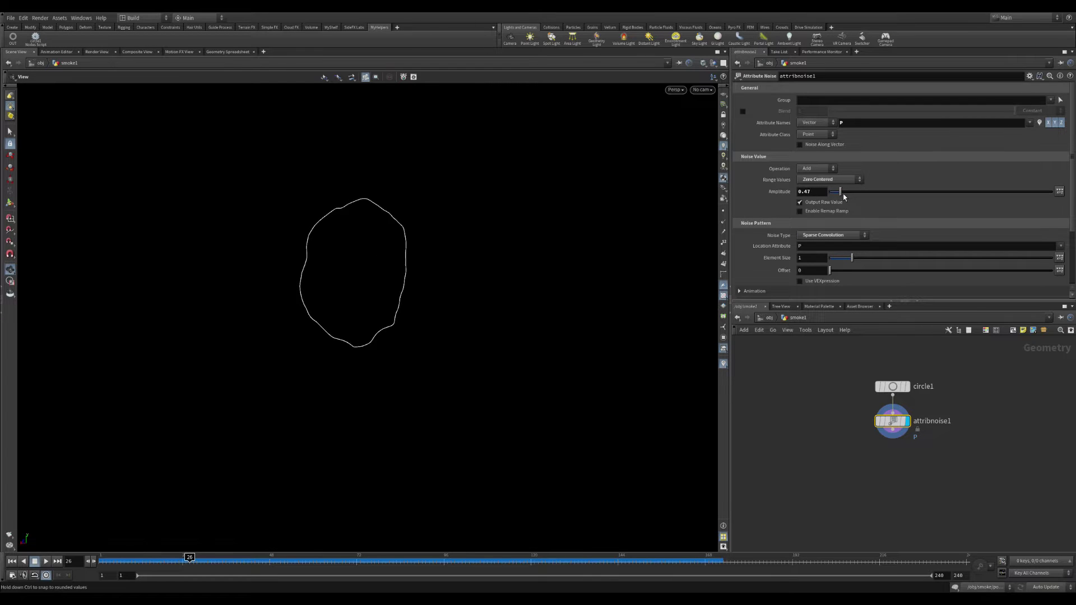
left_click_drag(437, 246, 653, 348)
Rename the Attribute Noise node as positionNoise.
middle_click_drag(922, 483, 859, 473)
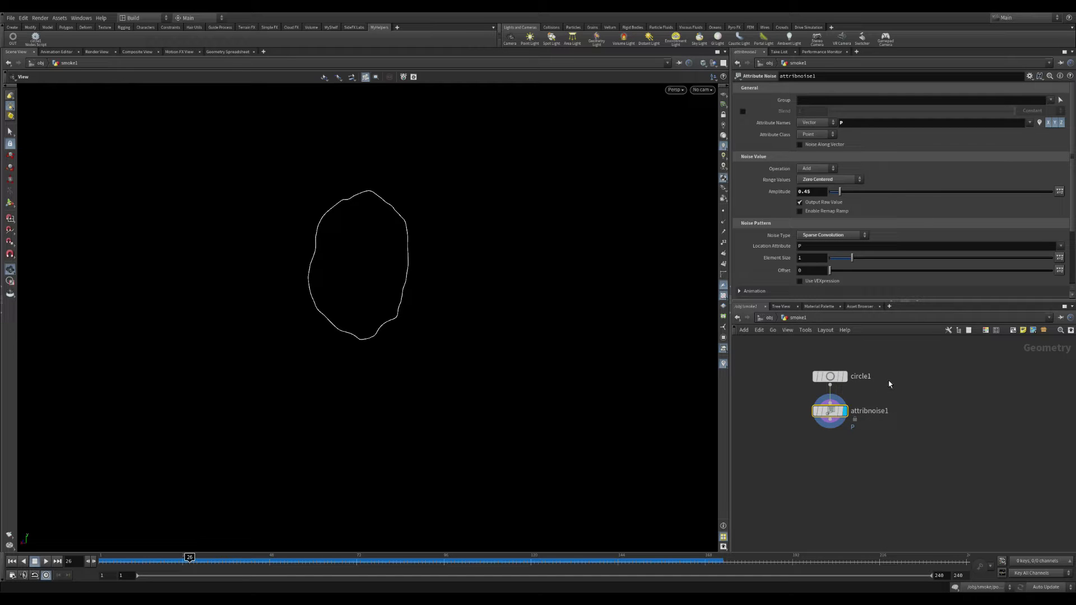
double_click(874, 414)
type("positio")
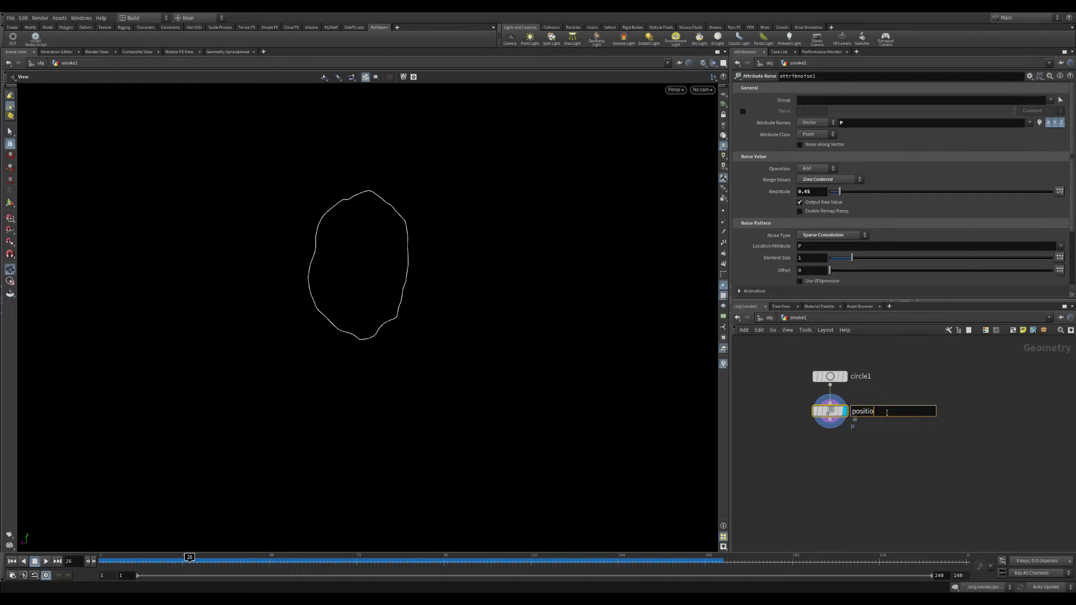
type("nNoise")
key("Return")
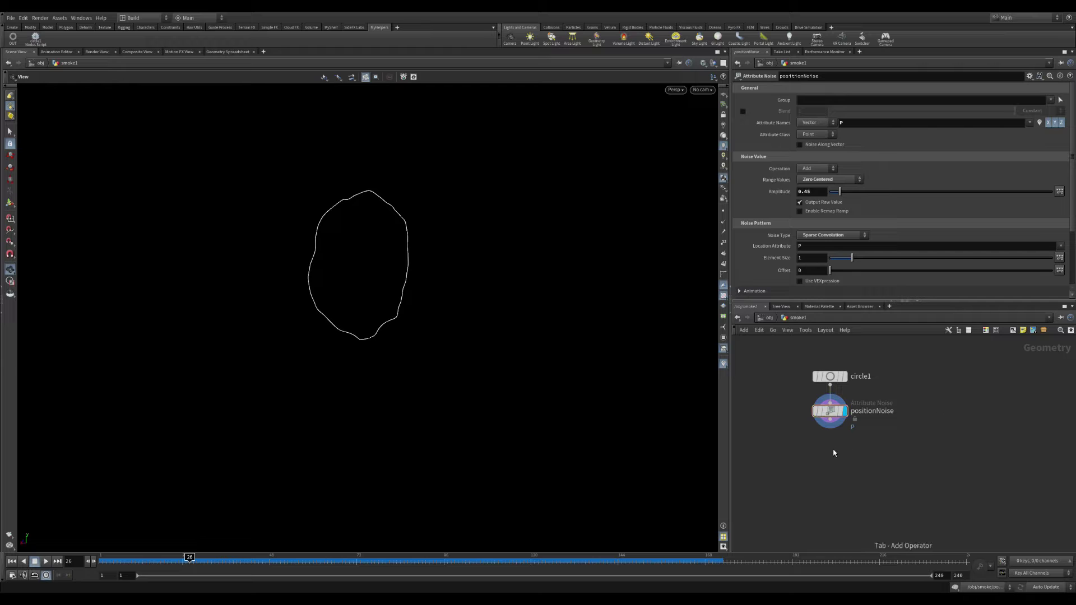
Add and display a second Attribute Noise node after positionNoise, limiting its Cd noise to the first component.
key("Tab")
key("Return")
left_click(834, 445)
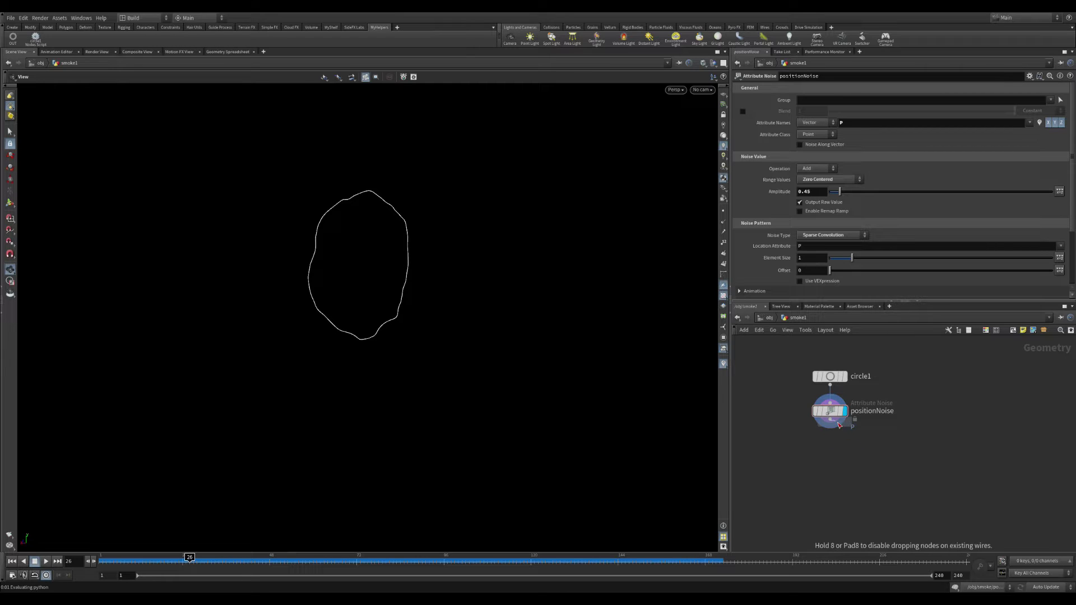
left_click_drag(837, 447, 833, 454)
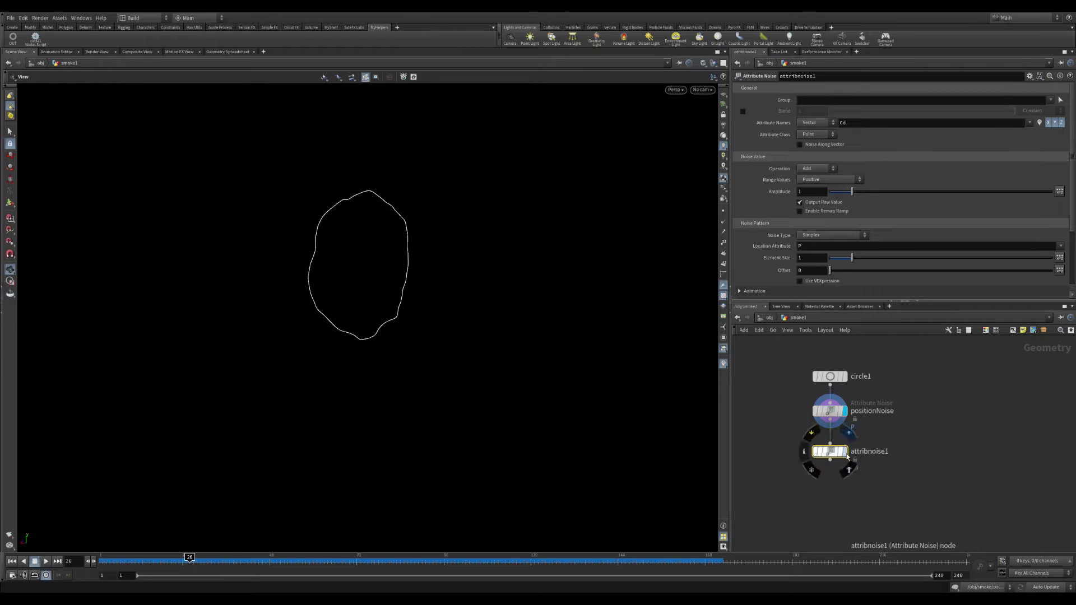
left_click(845, 451)
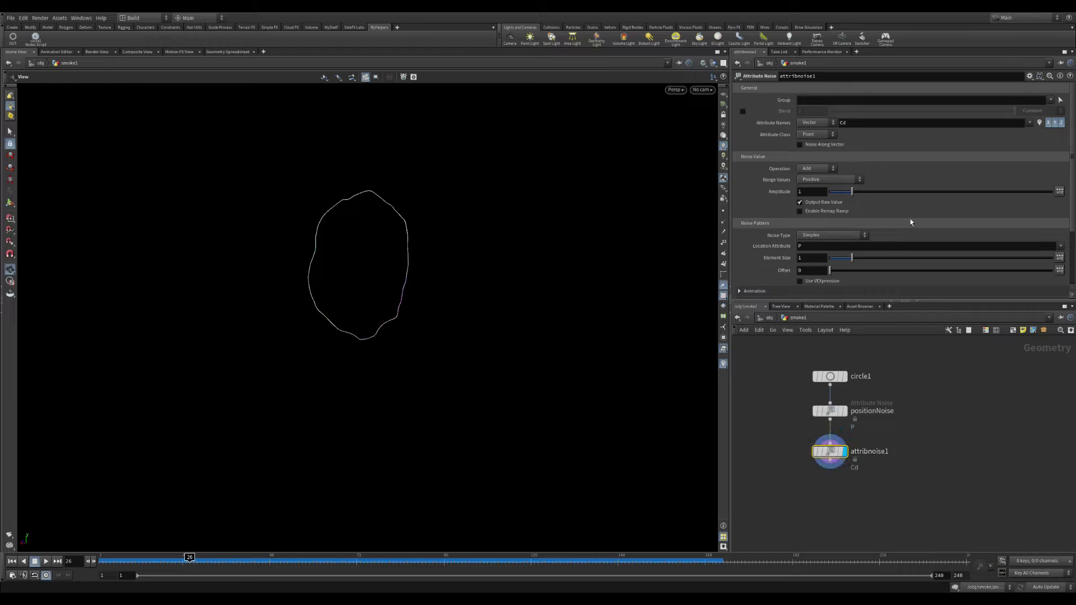
left_click(1059, 124)
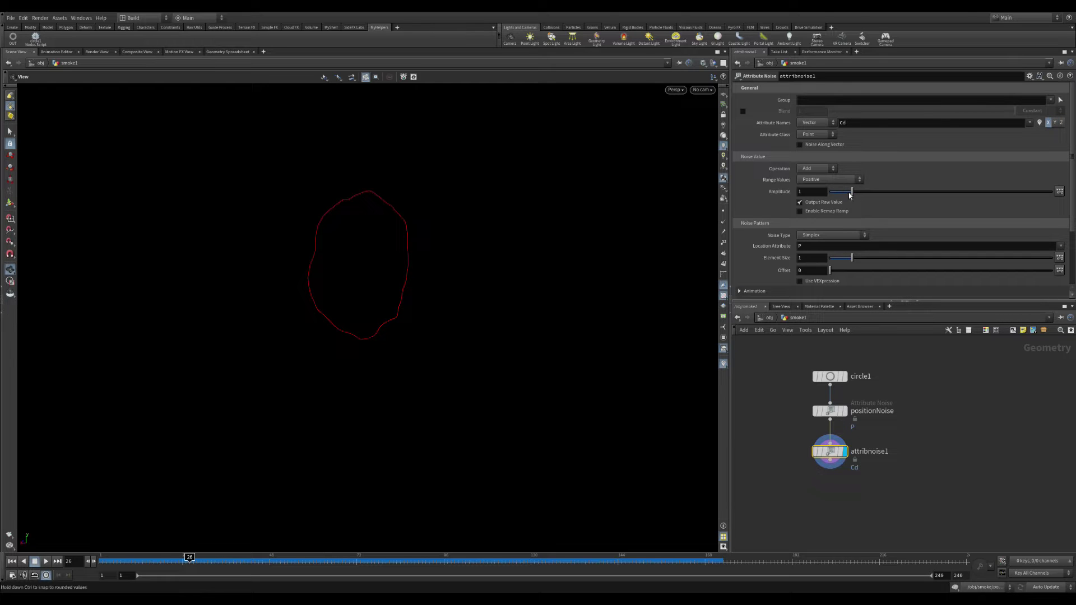
Set the Cd noise to amplitude 0.95 and Alligator type with element size about 0.25, and switch its range values to Min/Max.
mouse_move(852, 192)
left_mouse_down()
mouse_move(864, 197)
mouse_move(852, 194)
left_mouse_up()
left_click_drag(851, 258, 837, 265)
left_click(818, 243)
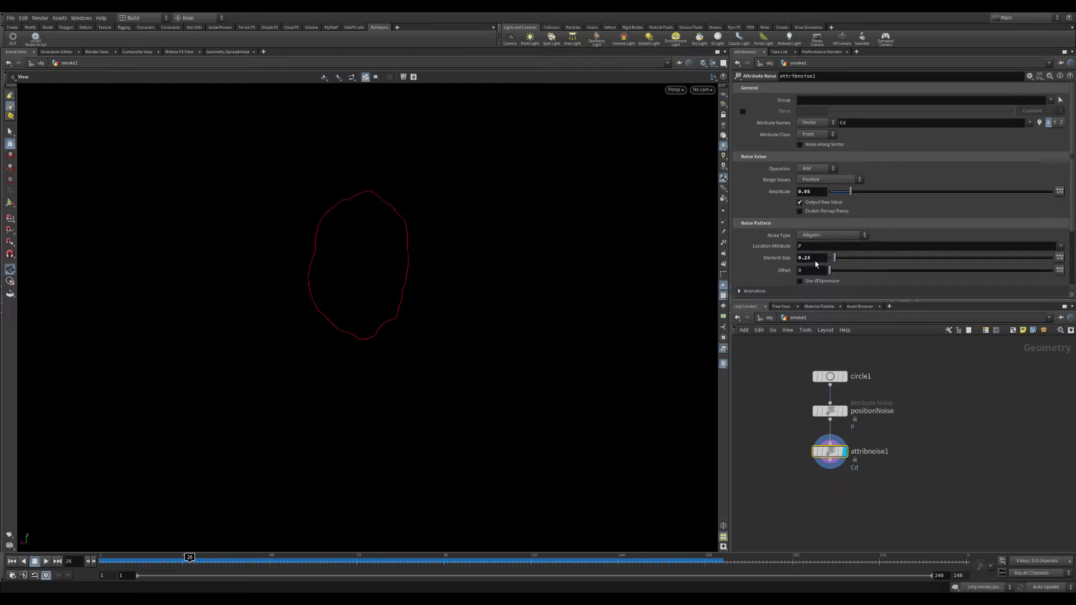
left_click(818, 262)
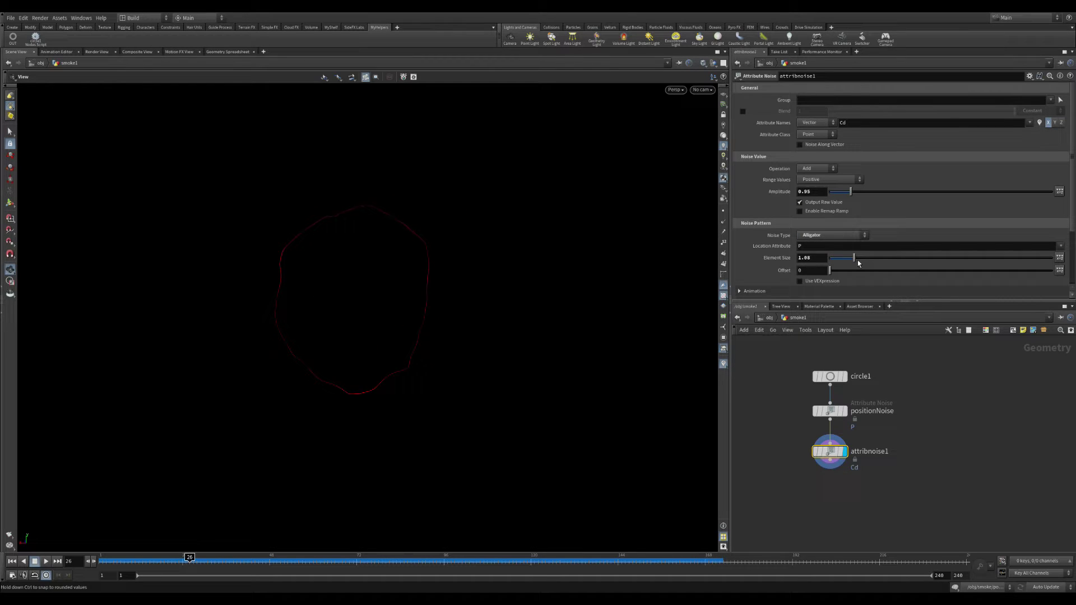
left_click_drag(858, 264, 840, 266)
left_click(827, 178)
left_click(826, 208)
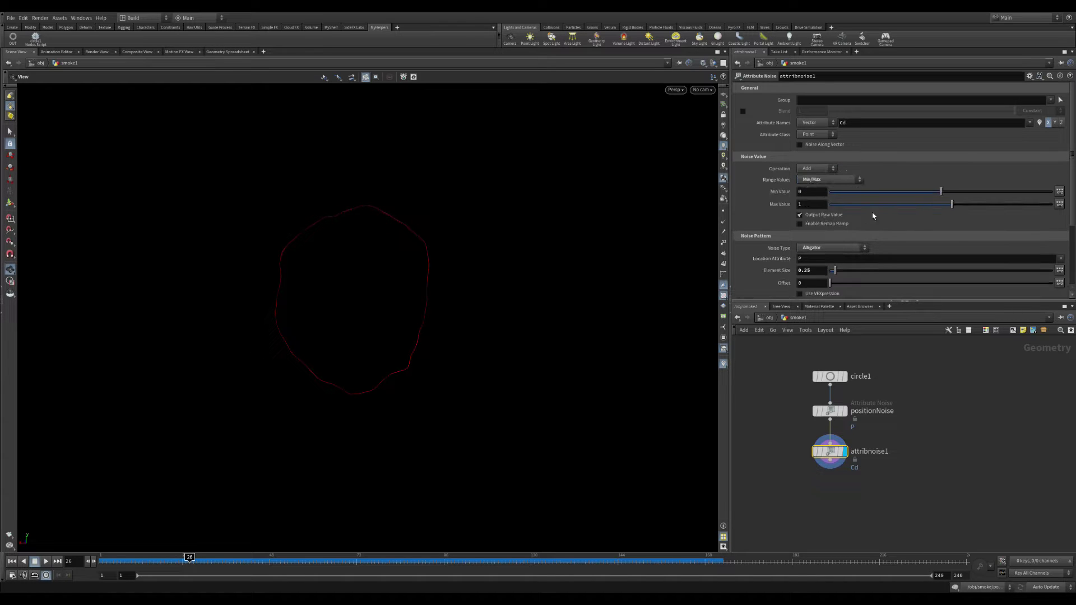
Set the second Attribute Noise's minimum to -0.21 and maximum to 0.89, and change its target attribute to emission.
left_click_drag(944, 197, 934, 196)
mouse_move(956, 208)
left_mouse_down()
mouse_move(939, 209)
mouse_move(954, 211)
left_mouse_up()
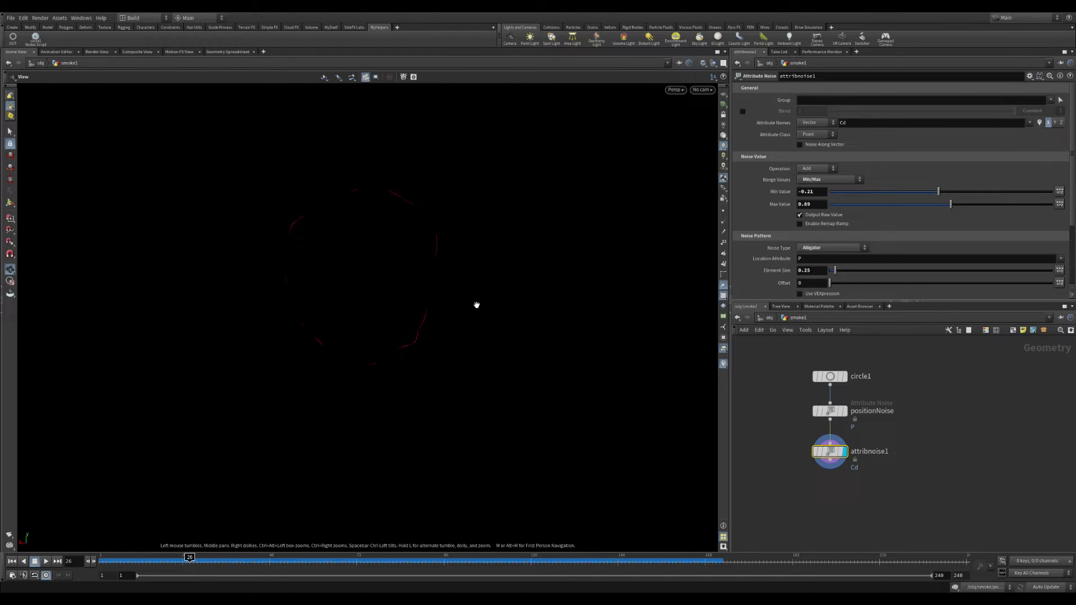
middle_click_drag(916, 411, 916, 373)
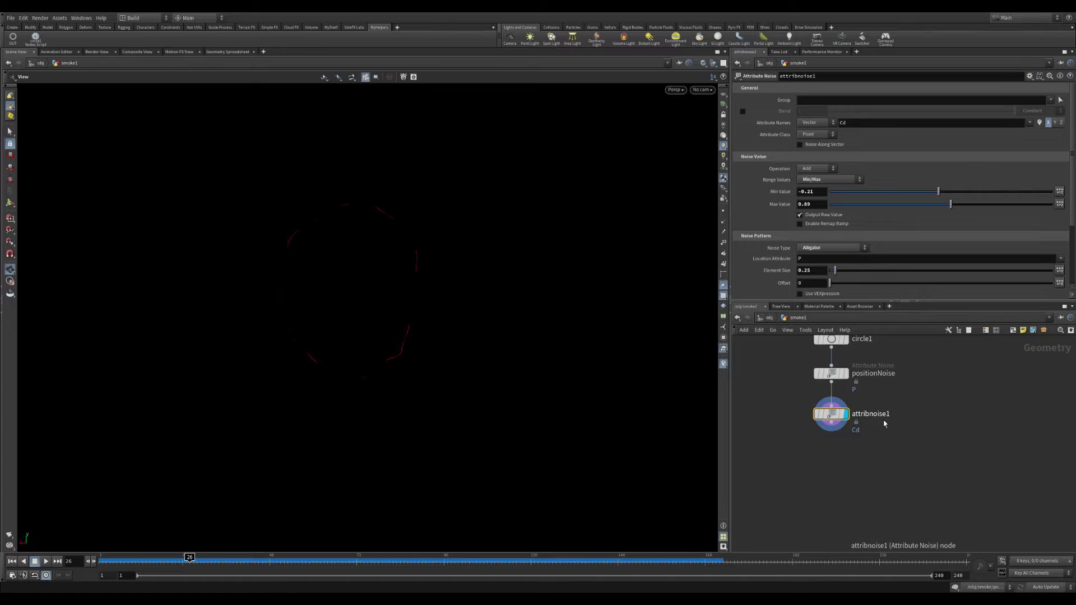
left_click(874, 130)
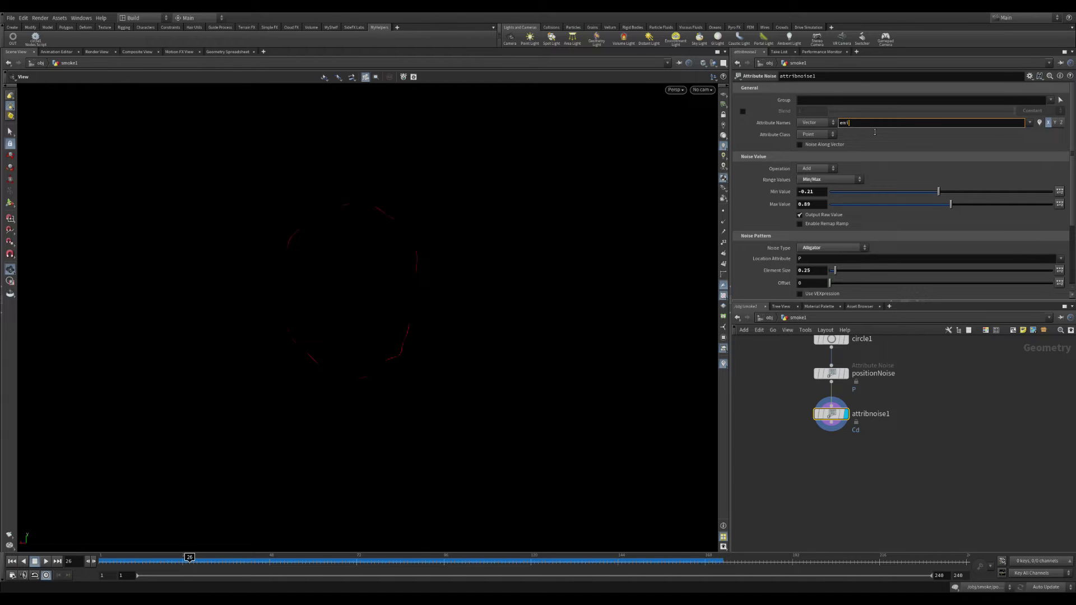
type("emission")
key("Return")
Rename the second Attribute Noise node as emissionNoise.
middle_click_drag(891, 468, 911, 464)
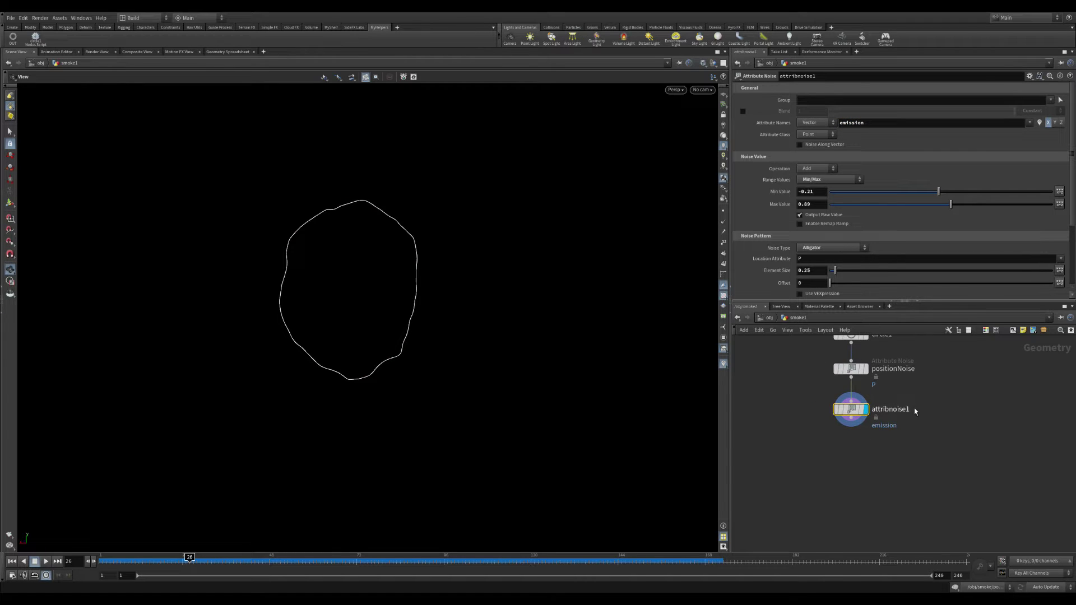
double_click(903, 412)
type("emissionN")
key("Return")
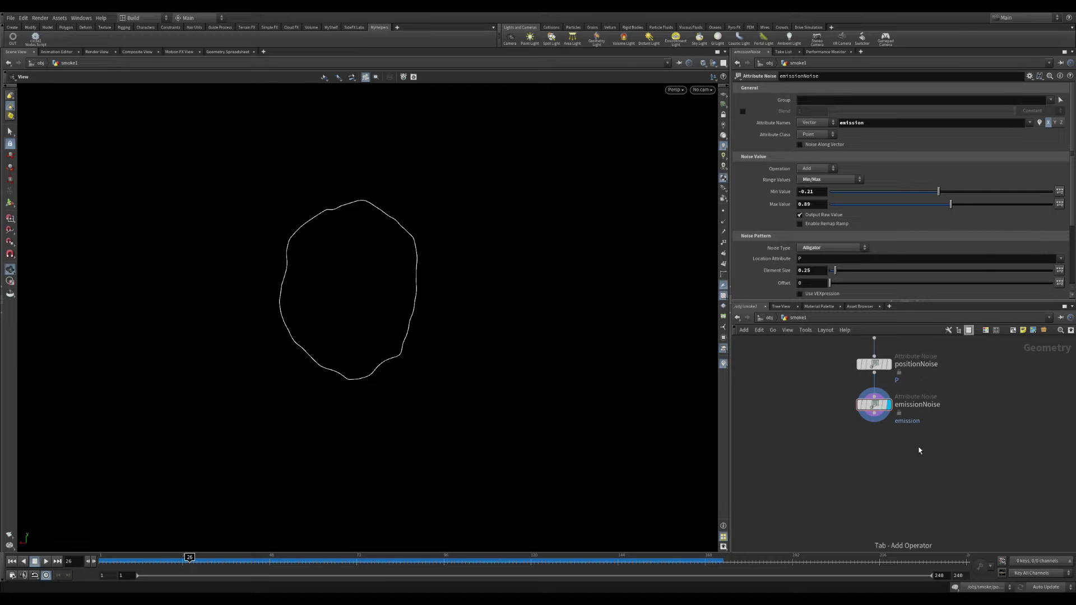
Add a POP Network fed by emissionNoise, display it, and return to the first frame.
key("Return")
left_click(874, 438)
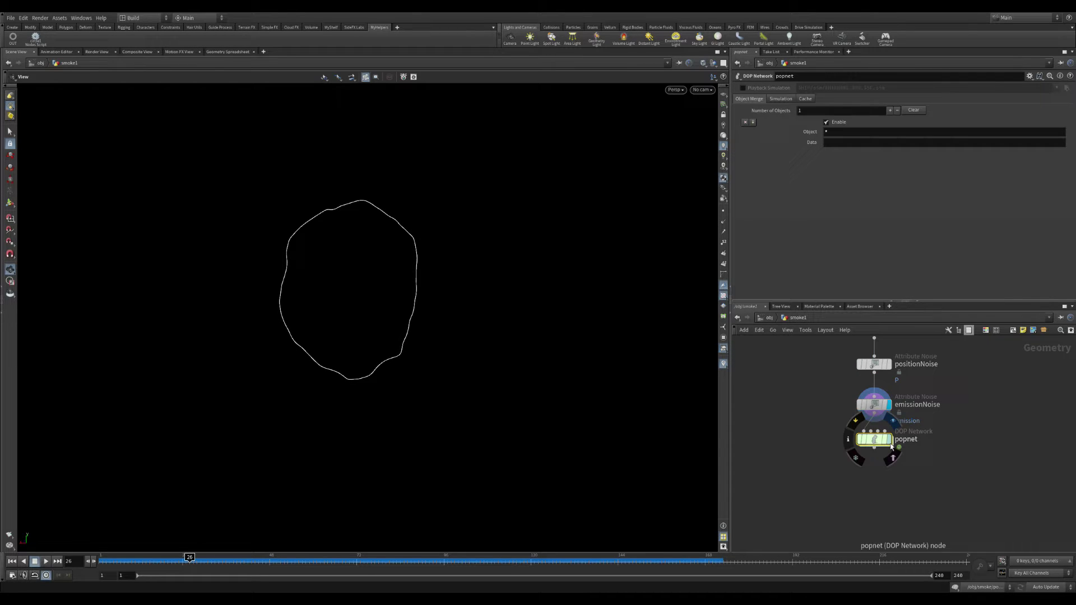
key("ctrl+Up")
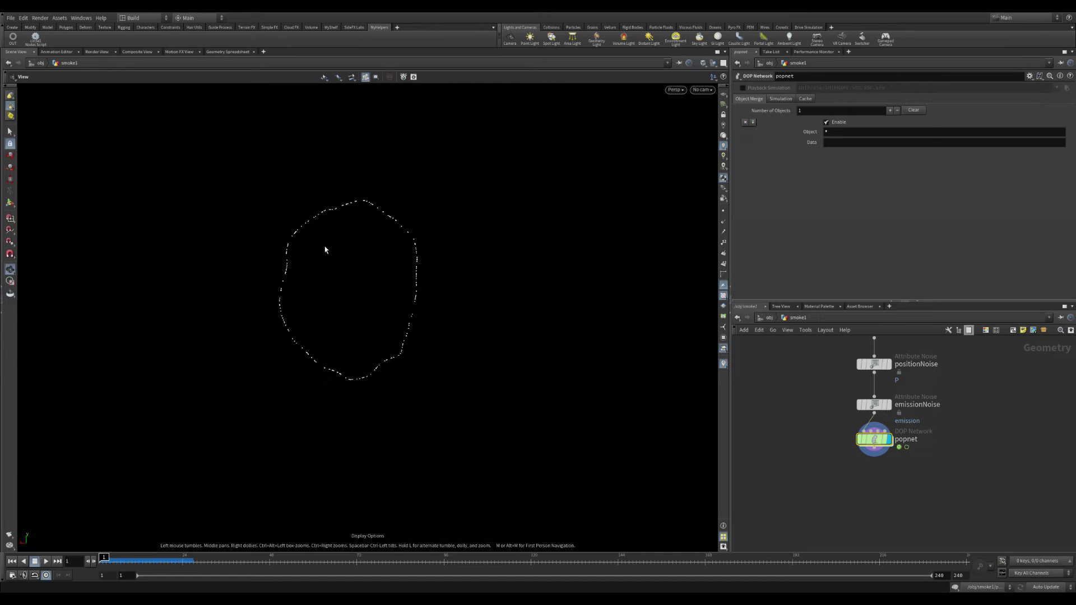
Switch the viewport to the light gradient background and play the particle simulation.
left_click(329, 264)
key("Up")
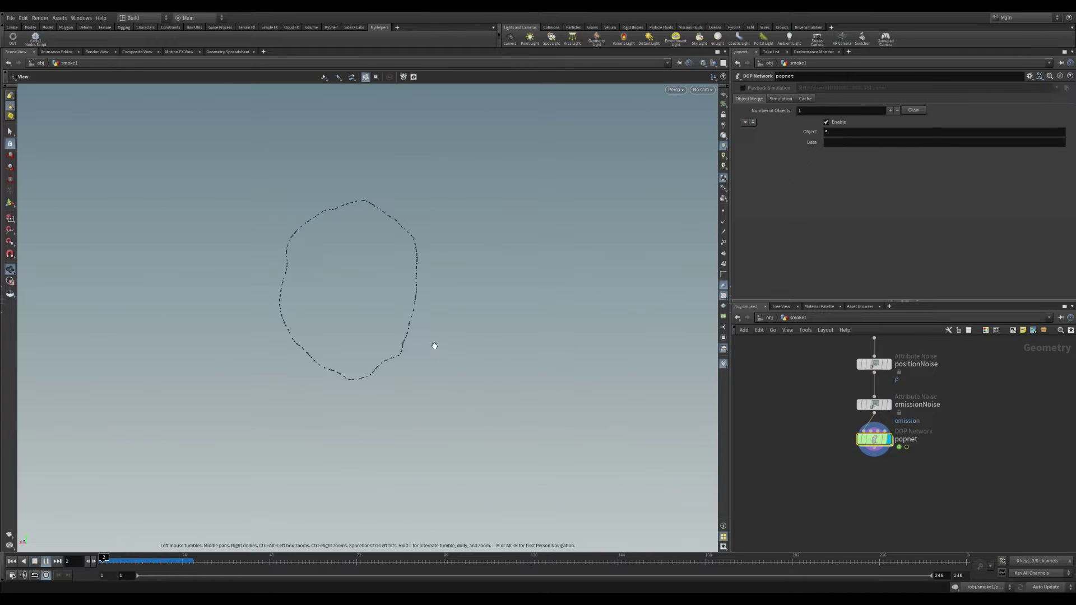
key("Up")
Inside the POP Network, space out the source_first_input node and set its emission attribute to emission.
double_click(875, 440)
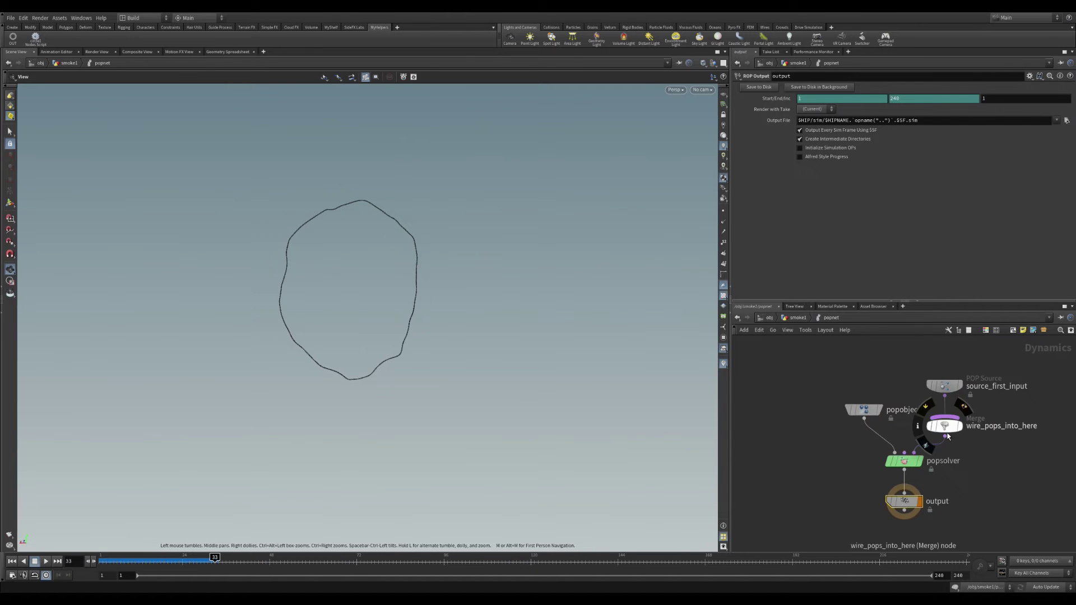
middle_click_drag(956, 420, 870, 467)
left_click_drag(867, 435, 866, 376)
left_click(863, 375)
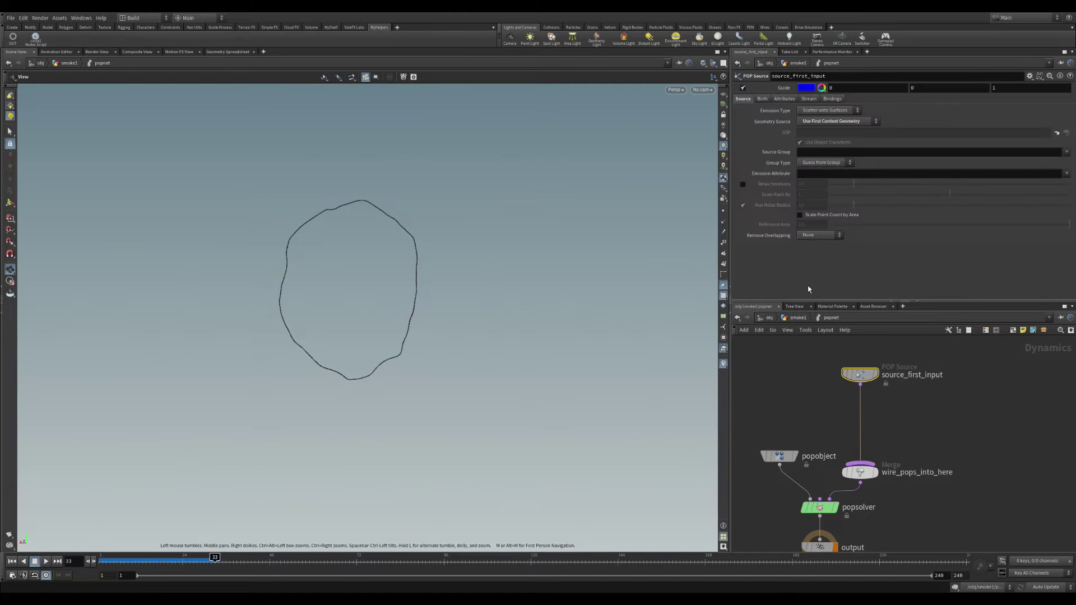
left_click(806, 174)
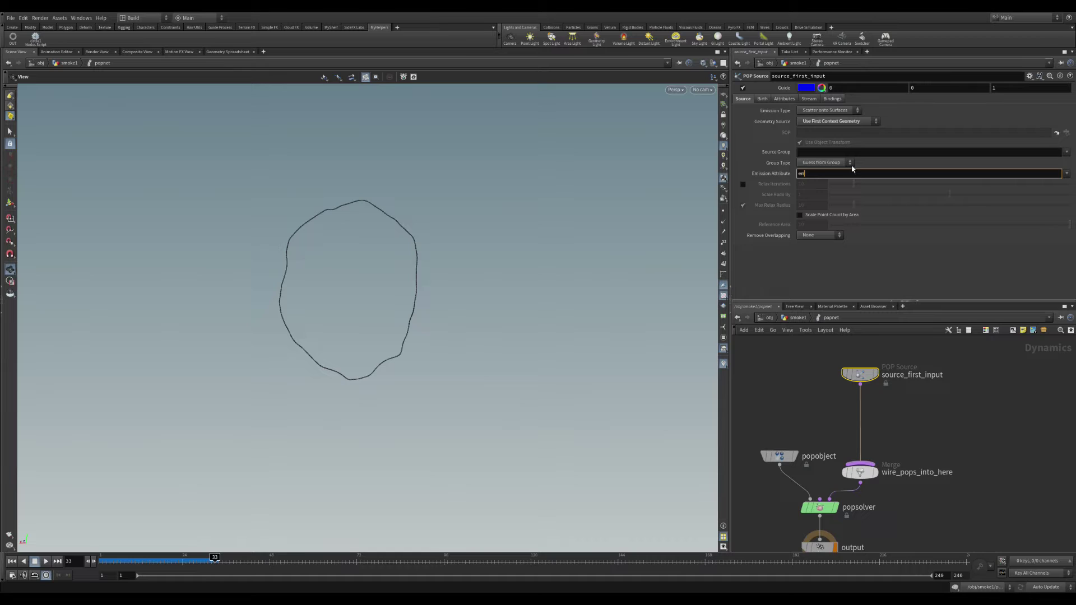
type("emission")
key("Return")
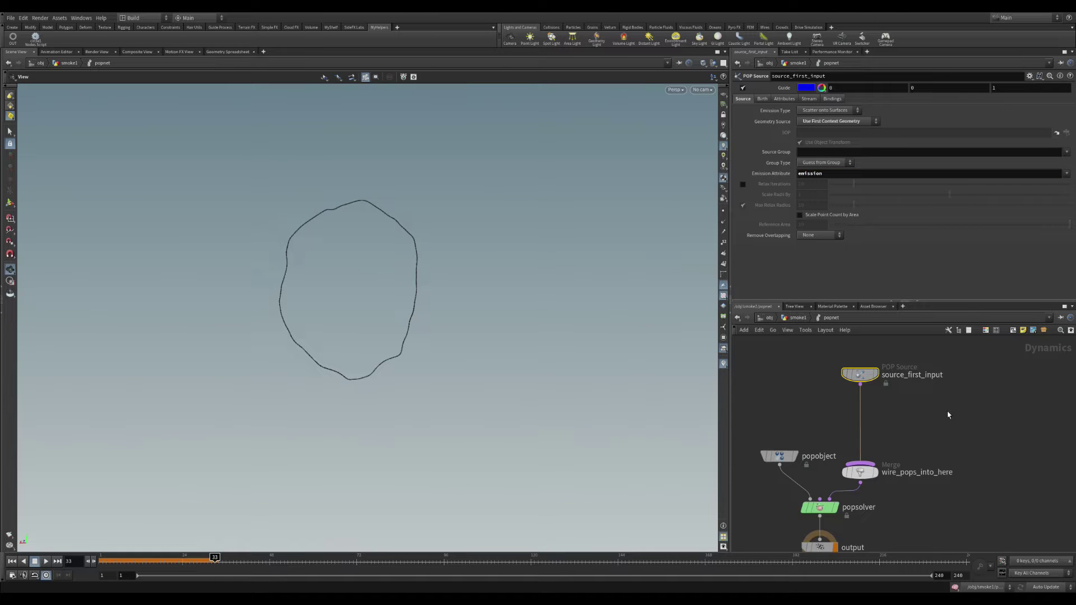
Insert a POP Force node between source_first_input and wire_pops_into_here.
middle_click_drag(948, 415, 941, 435)
left_click_drag(857, 395, 856, 378)
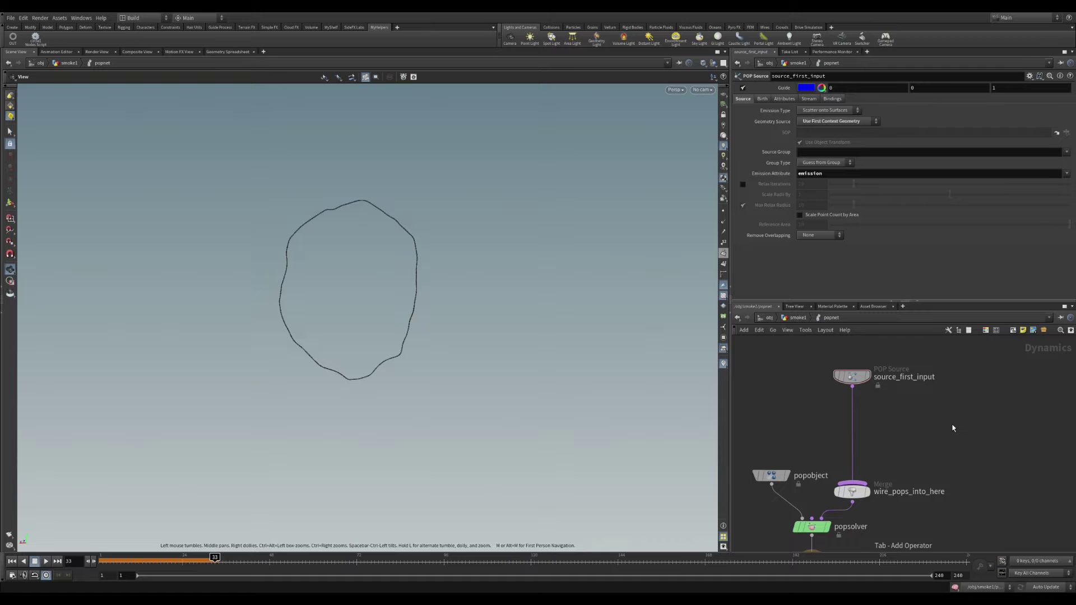
key("Return")
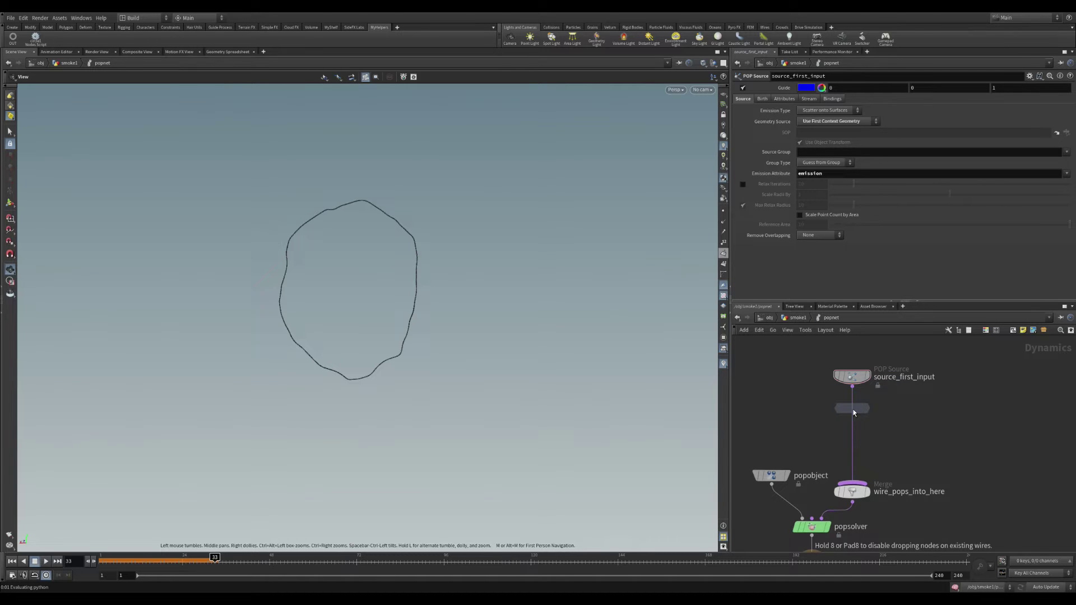
left_click(852, 413)
mouse_move(852, 414)
left_mouse_down()
mouse_move(863, 414)
mouse_move(852, 414)
left_mouse_up()
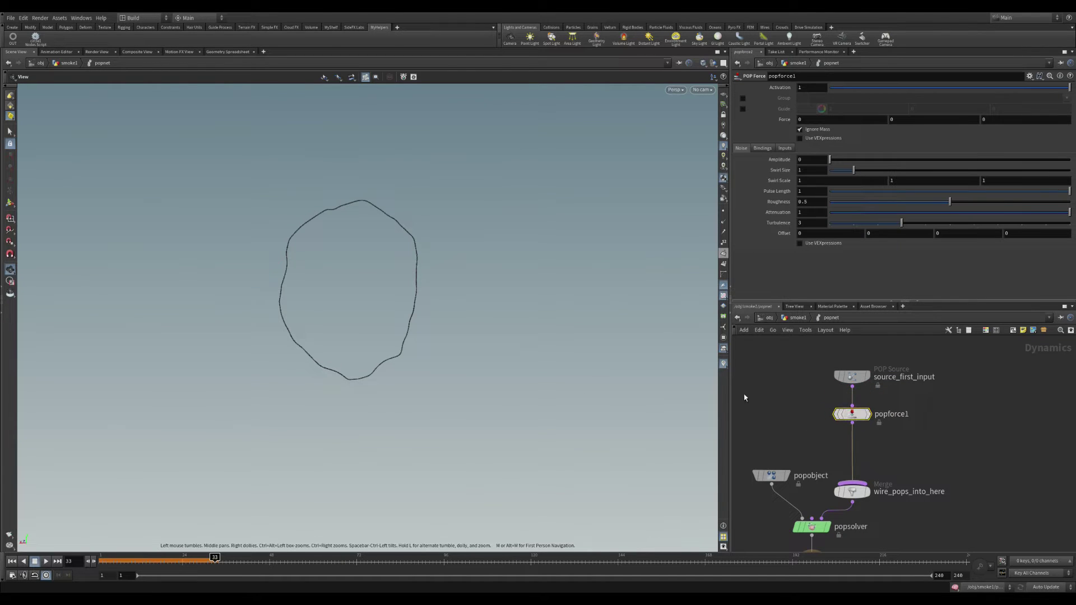
Try a POP Force noise amplitude of 3 and play the simulation from the first frame.
key("ctrl+Up")
key("Up")
key("Up")
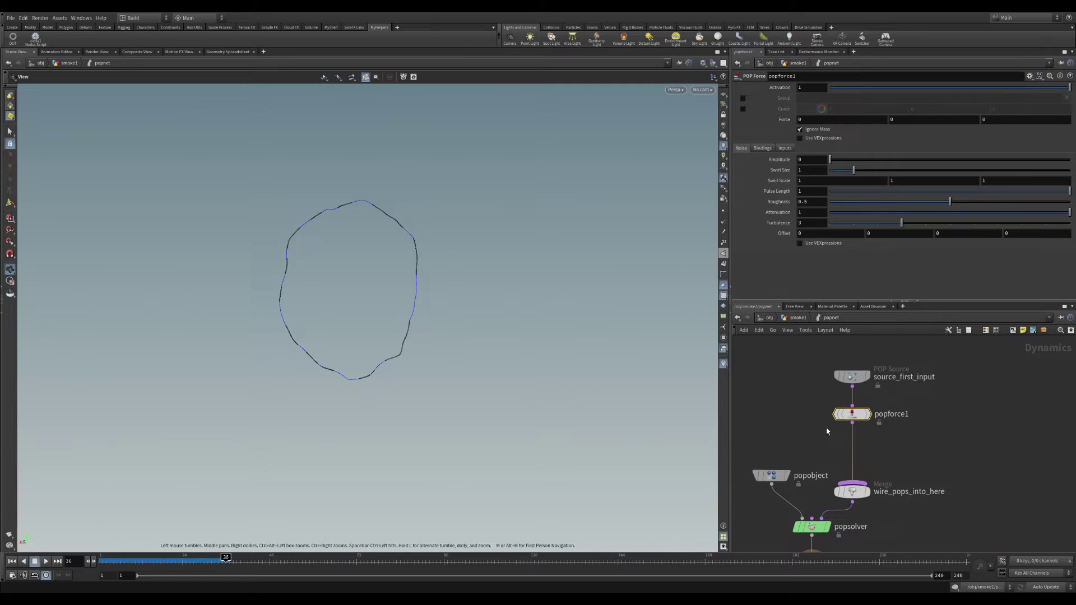
key("ctrl+Up")
type("3")
key("Return")
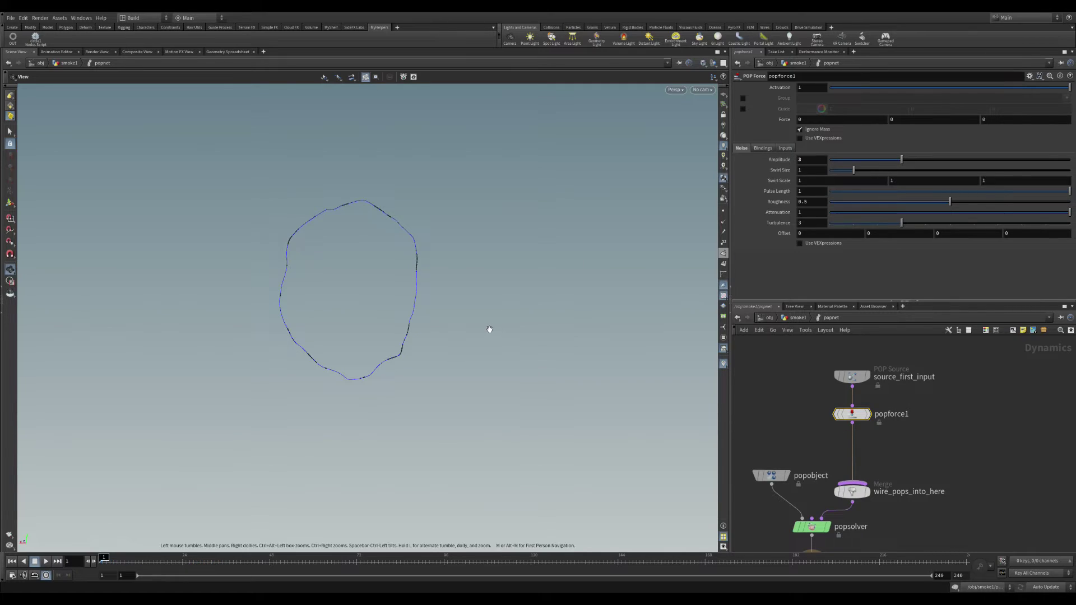
key("Up")
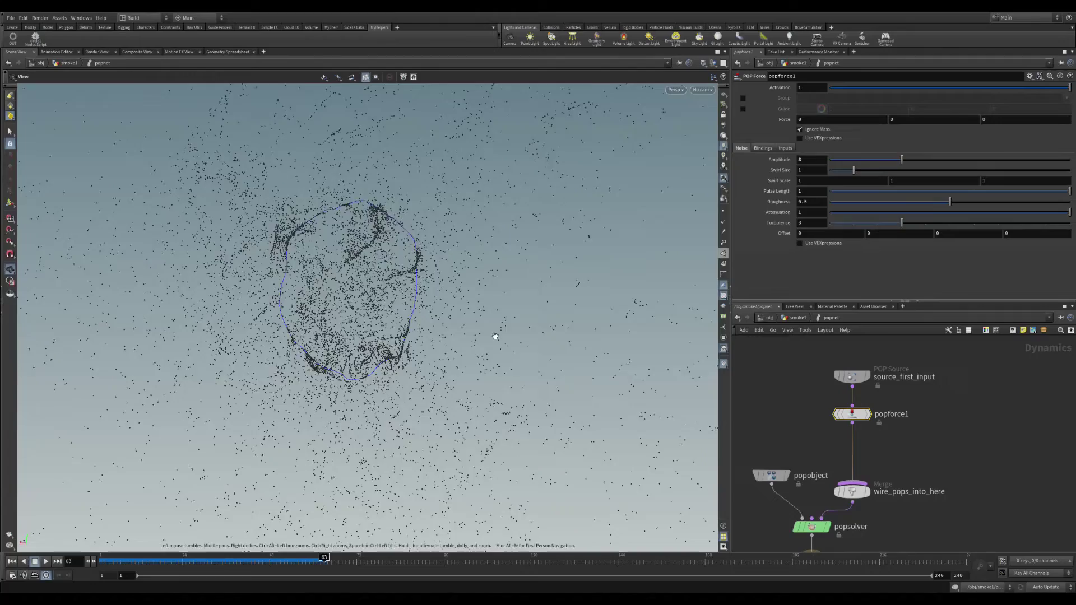
Set the POP Force noise amplitude to 1 and replay the simulation from the first frame.
key("ctrl+Up")
left_click_drag(815, 160, 740, 187)
type("1")
key("Return")
key("Up")
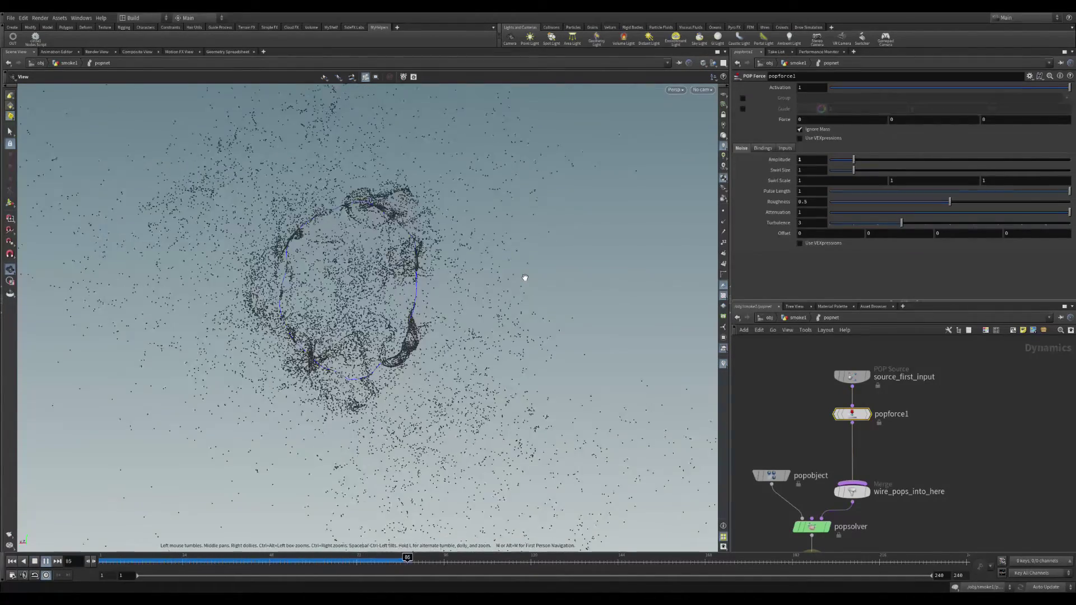
key("Up")
key("ctrl+Up")
key("Up")
key("Up")
key("ctrl+Up")
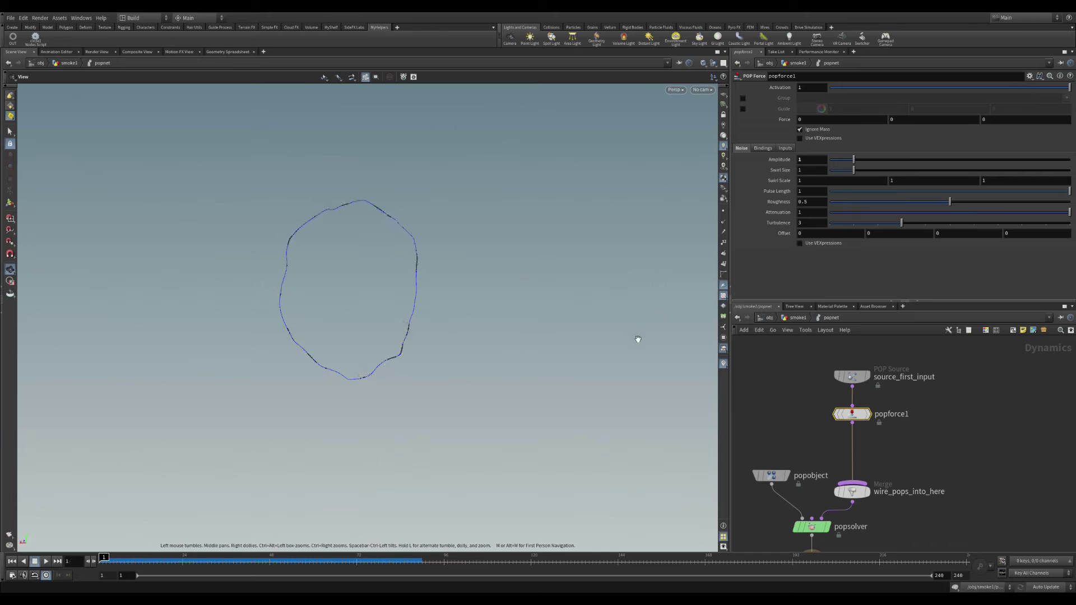
Insert a POP Drag node between popforce1 and wire_pops_into_here, and play the simulation.
left_click(851, 376)
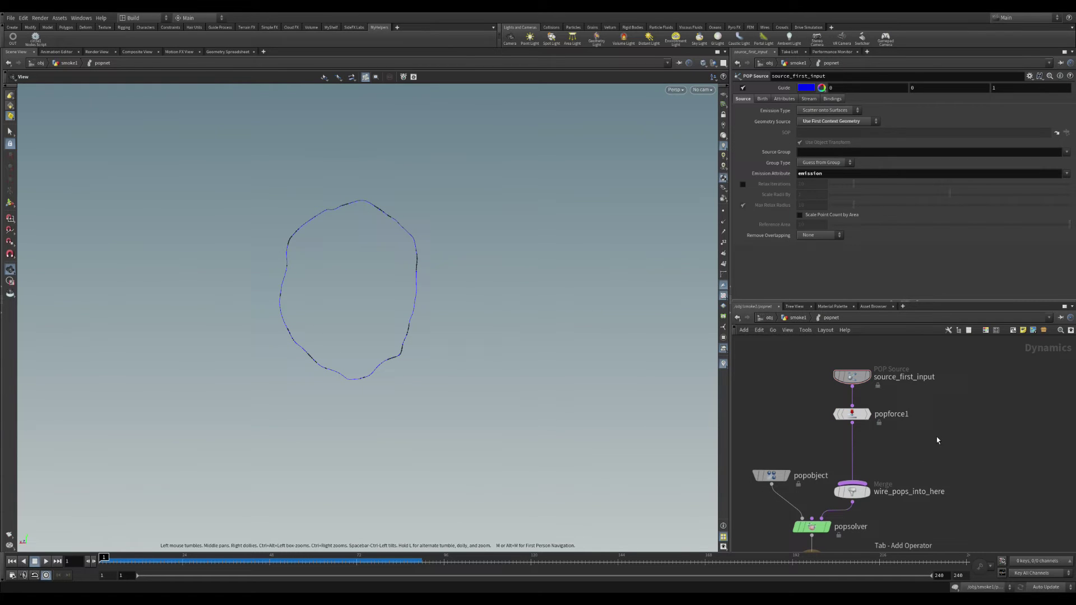
key("Return")
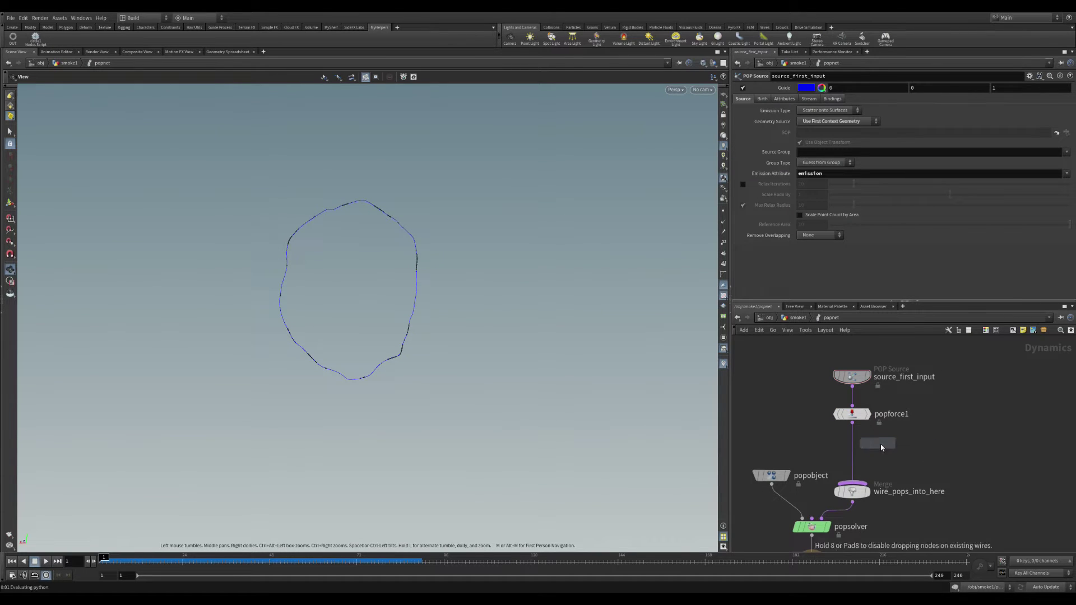
left_click(854, 452)
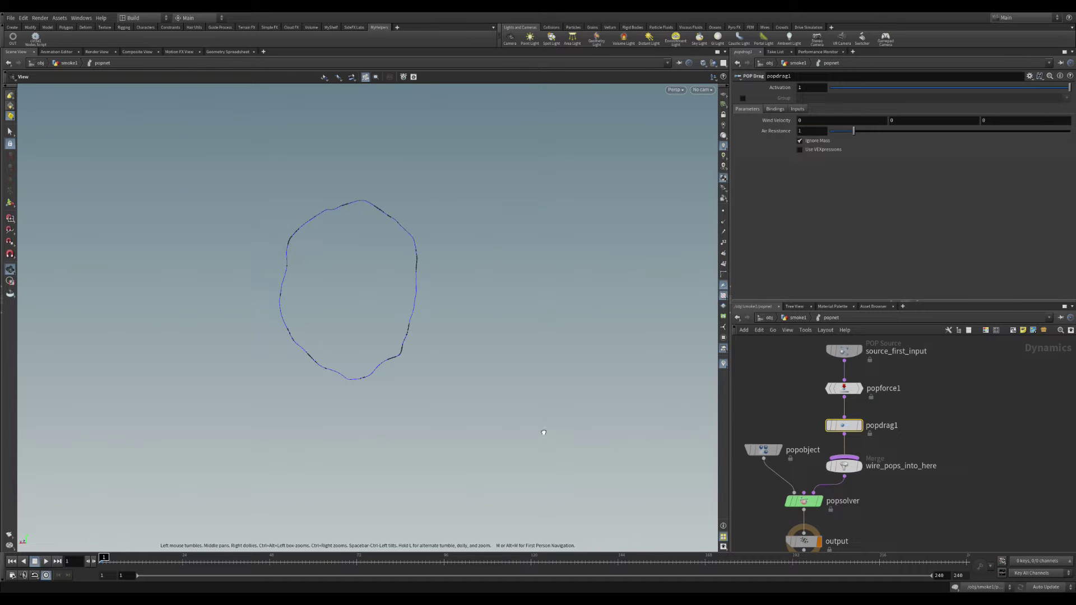
key("Up")
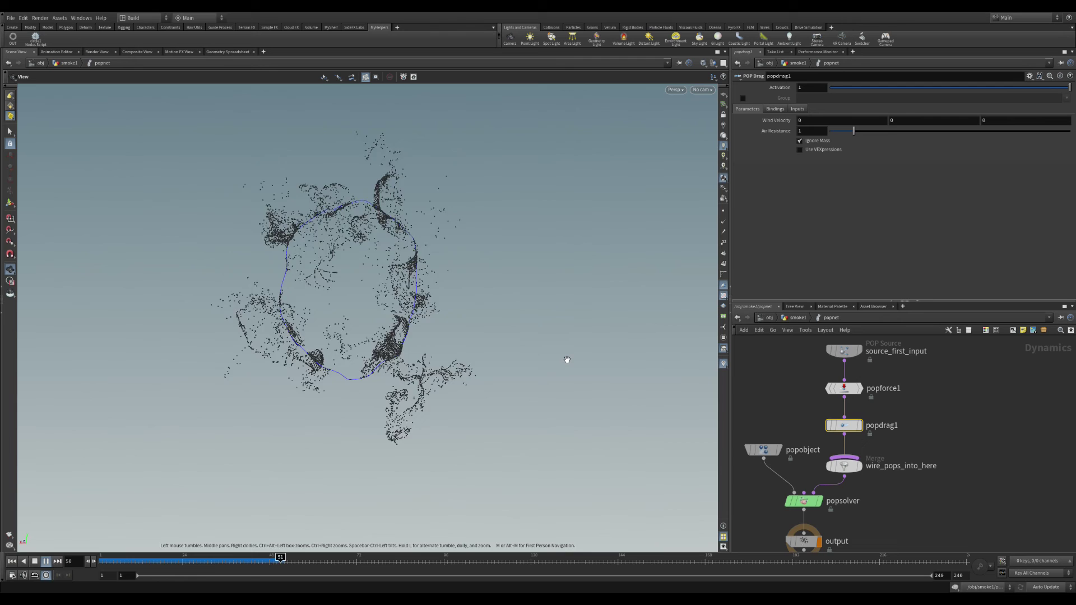
key("ctrl+Up")
key("Up")
key("Up")
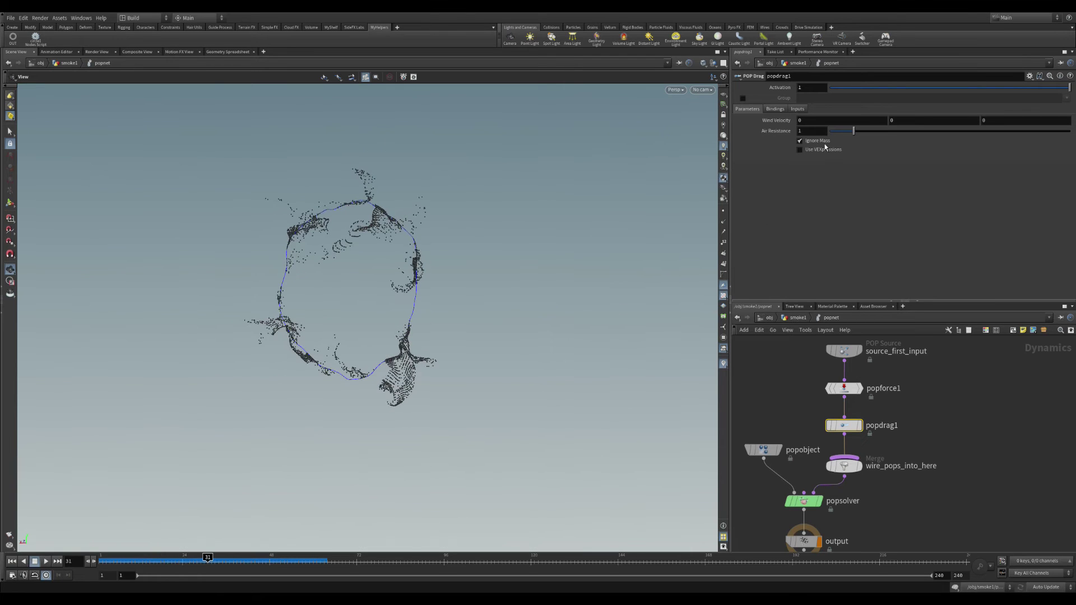
Set the POP Drag's air resistance to 10 and inspect the replayed simulation.
type("10")
key("Return")
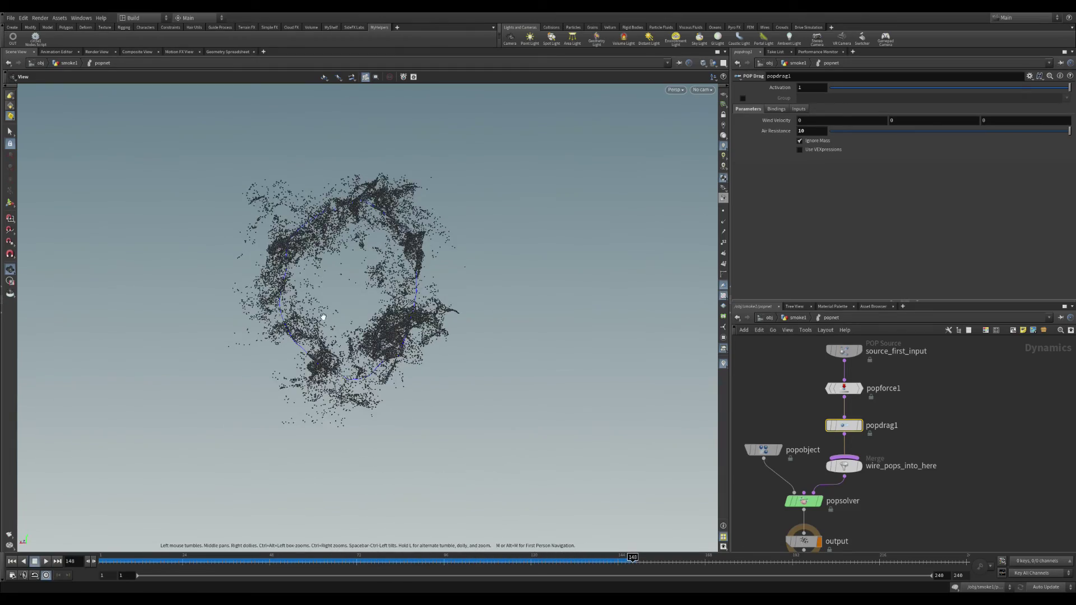
left_click_drag(324, 317, 359, 317)
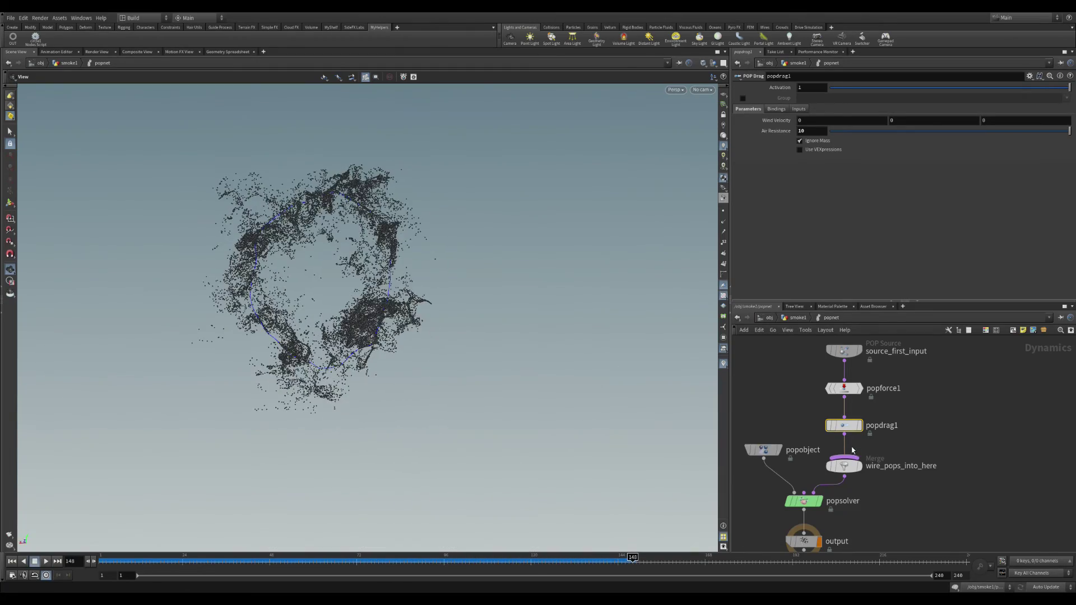
Set the constant activation of source_first_input to the expression $FF<100.
left_click(821, 382)
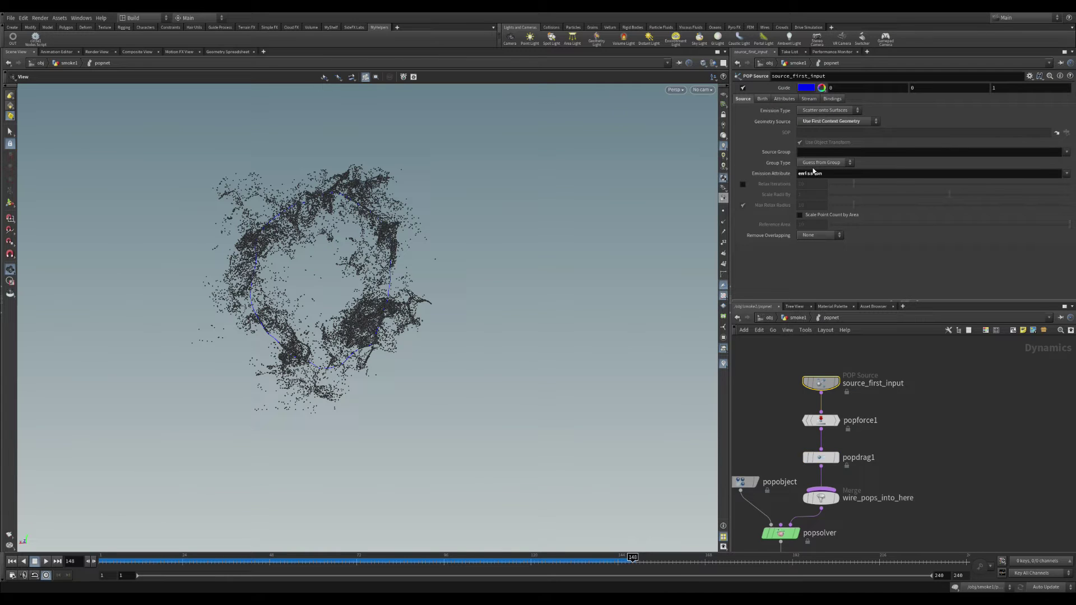
left_click(763, 98)
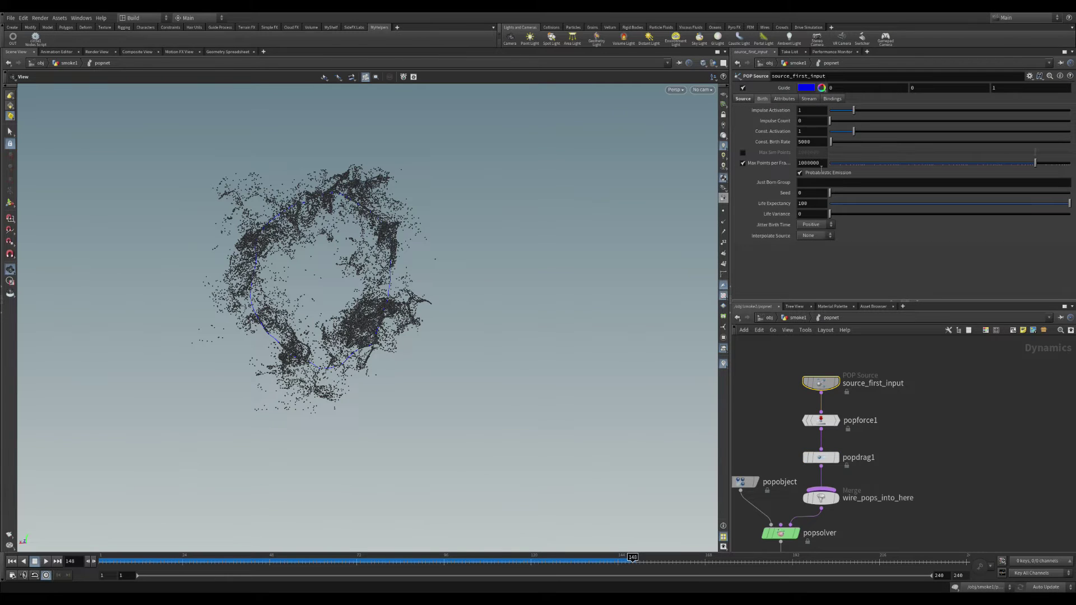
double_click(808, 132)
type("$FF<")
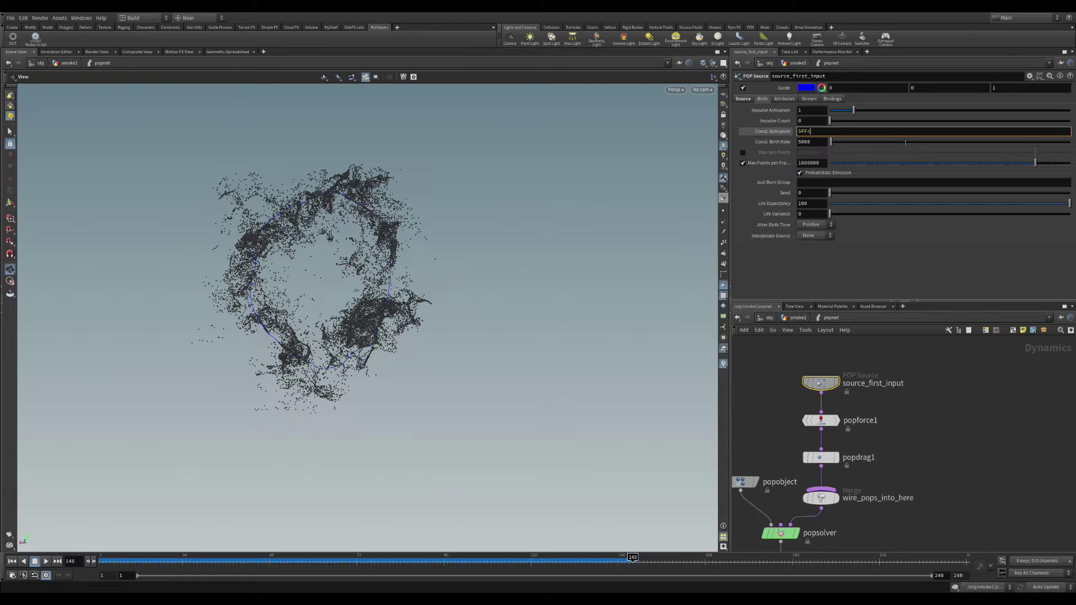
type("100")
key("Return")
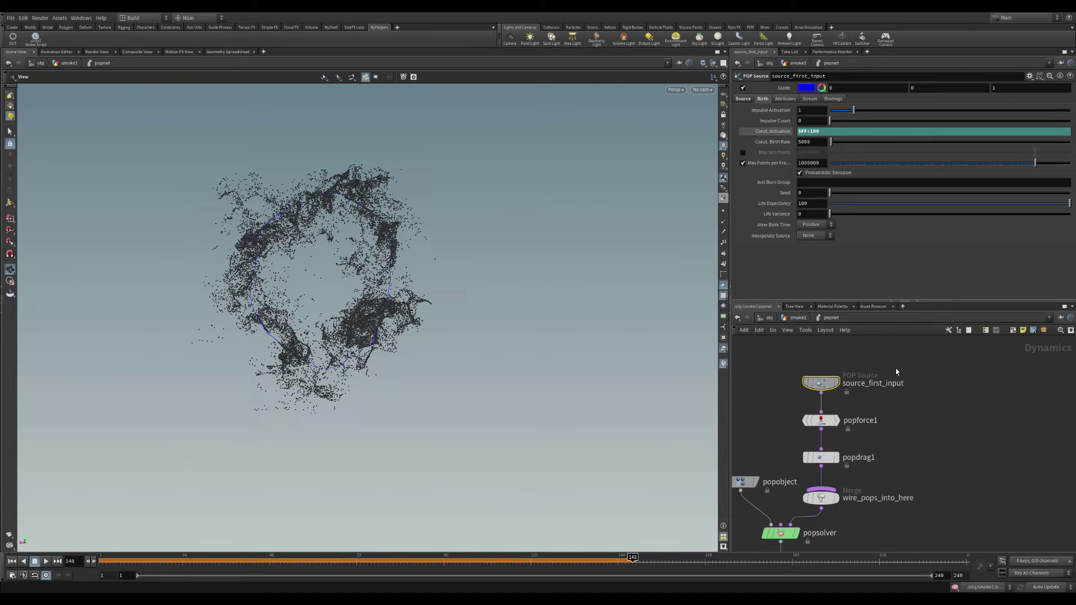
Change the constant activation expression to $FF<20 and replay the simulation from the start.
left_click(840, 132)
key("BackSpace")
key("BackSpace")
type("20")
key("Return")
key("ctrl+Up")
key("Up")
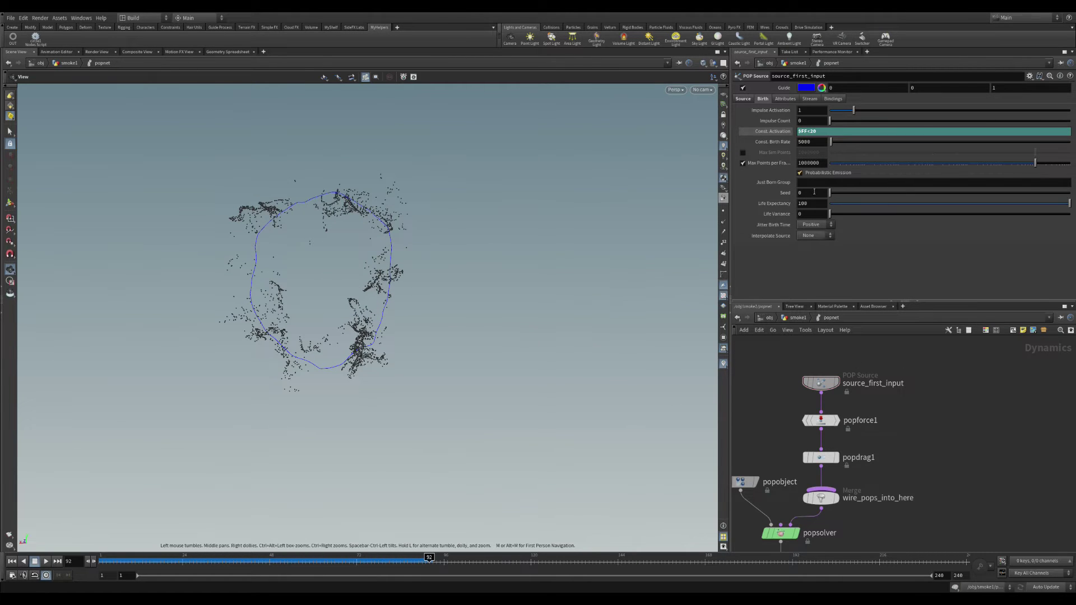
Set the particles' life expectancy to 1 and life variance to 0.2, and replay the simulation.
key("Tab")
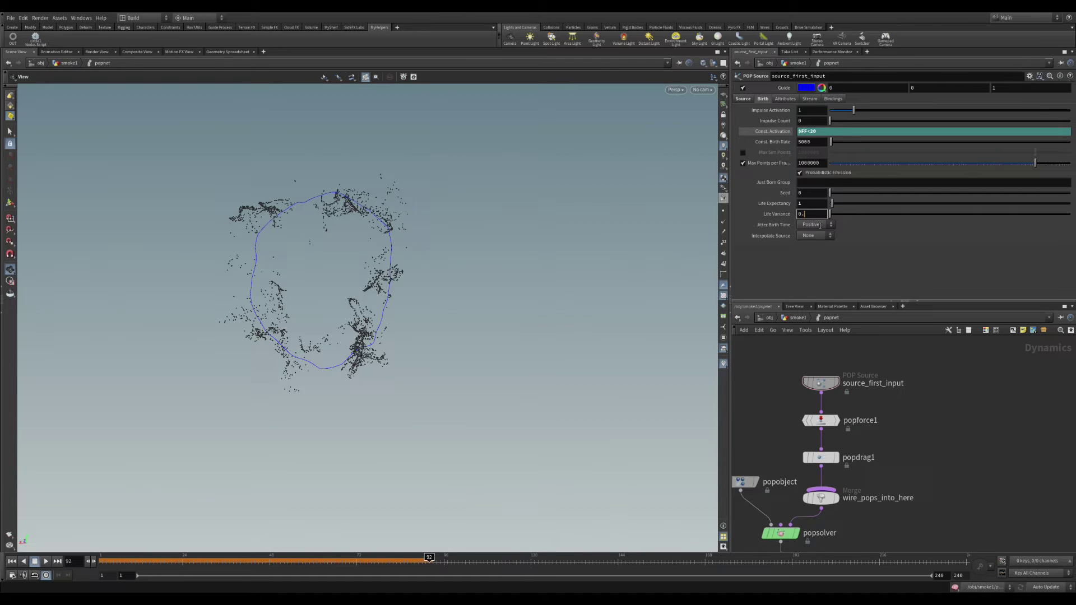
type("0.2")
key("Return")
key("ctrl+Up")
key("Up")
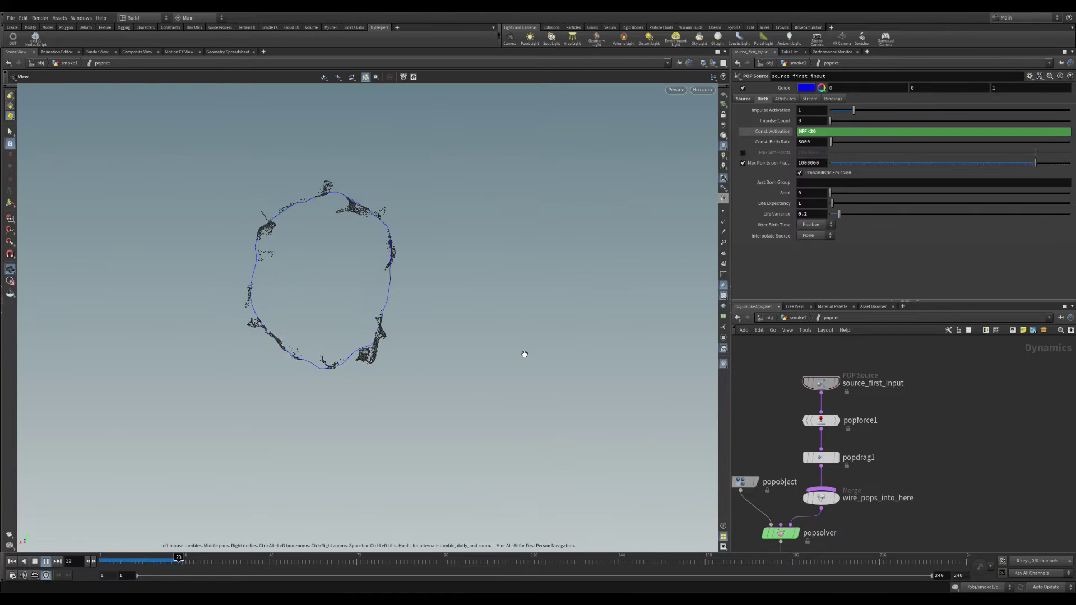
key("Up")
Change source_first_input's constant activation expression to $FF<100 and replay the simulation from the start.
left_click(828, 132)
key("BackSpace")
key("BackSpace")
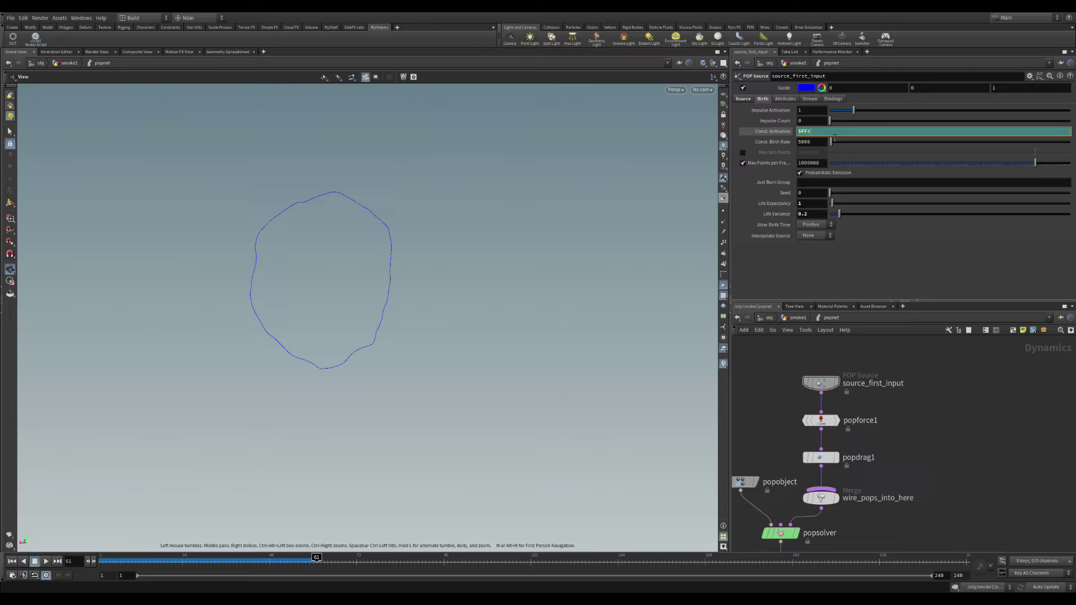
type("100")
key("Return")
key("ctrl+Up")
key("Up")
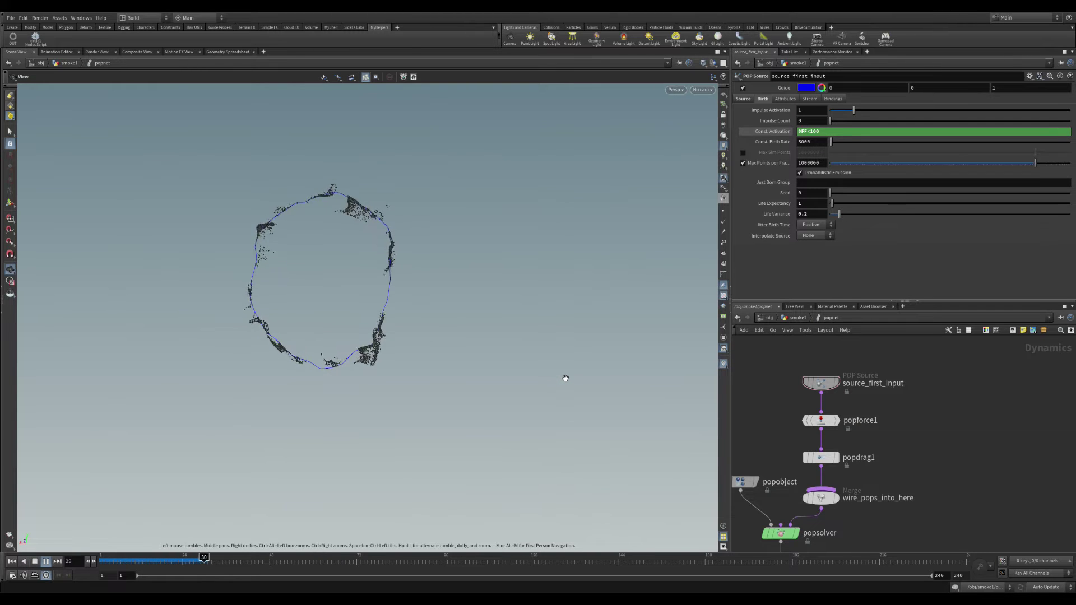
key("Up")
Set the POP Drag's air resistance to 1 and replay the simulation from the start.
left_click(821, 457)
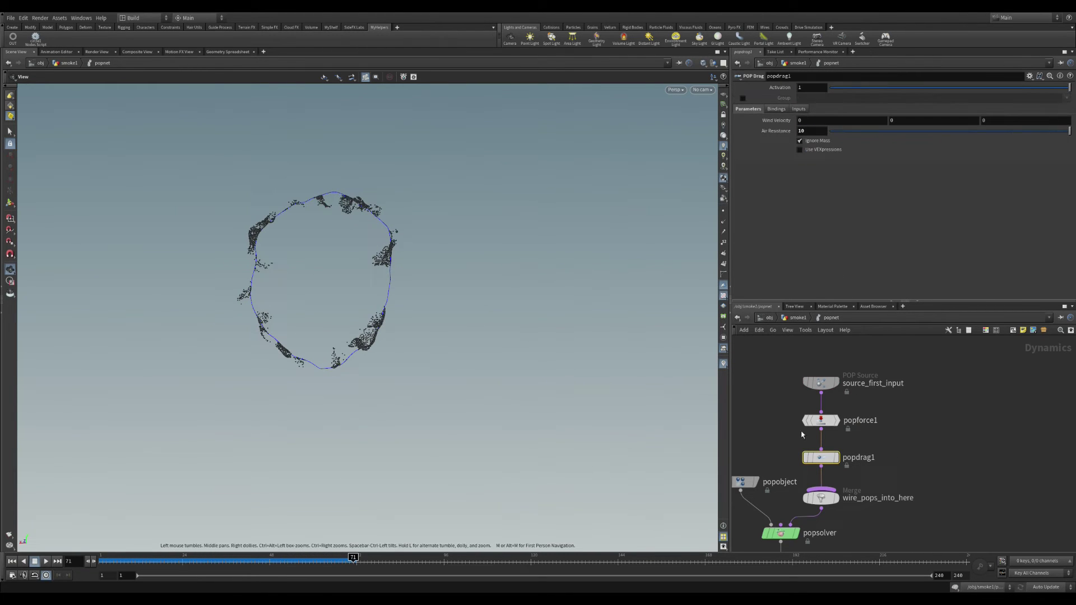
key("BackSpace")
key("Return")
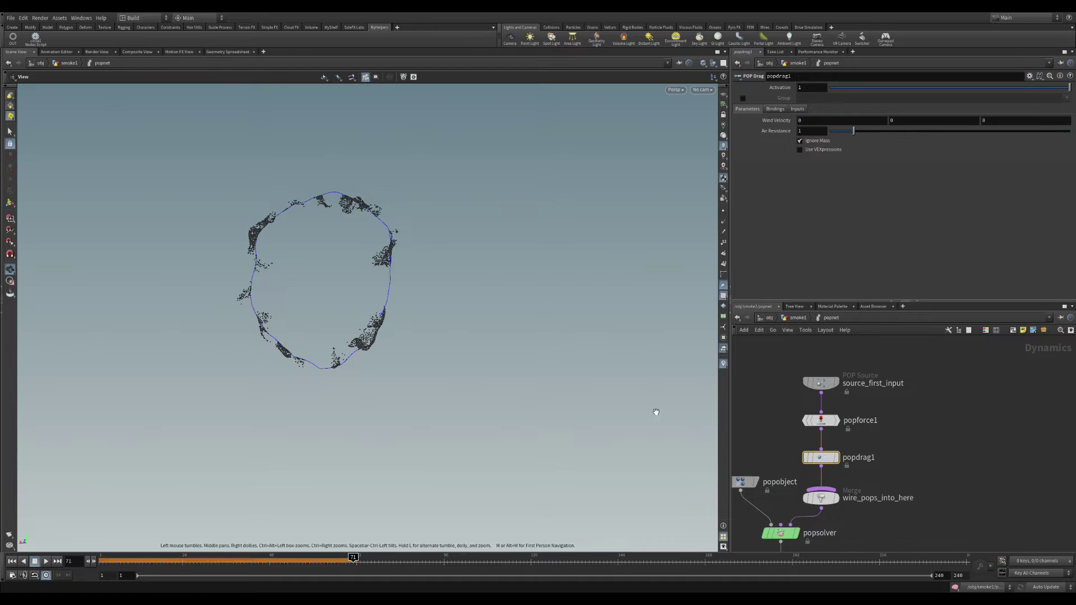
key("ctrl+Up")
key("Up")
key("Up")
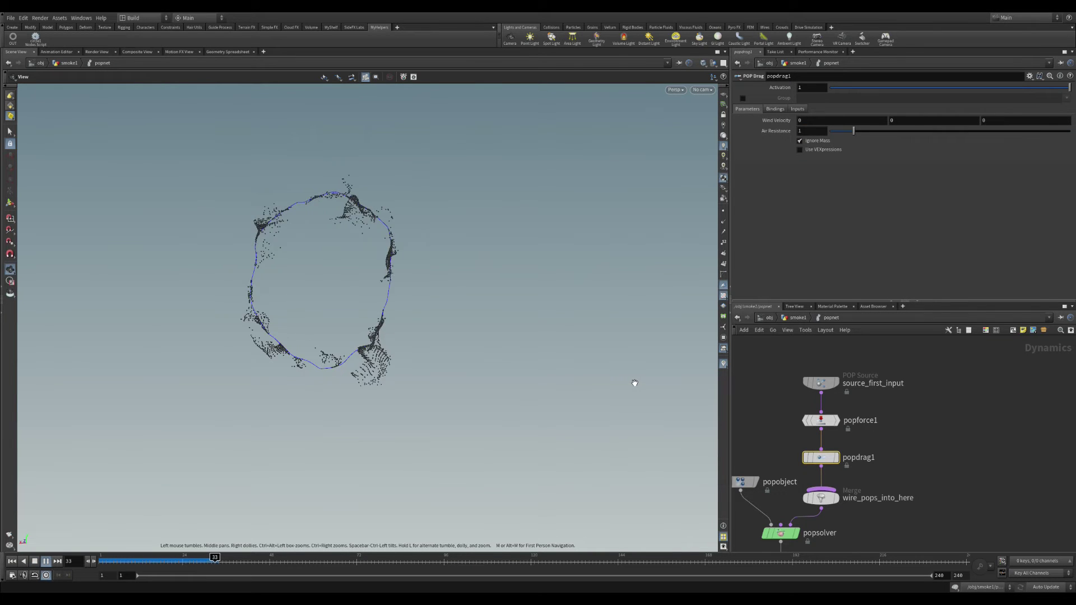
Rename the POP Drag node airResistance and the POP Force node noiseForce.
double_click(857, 457)
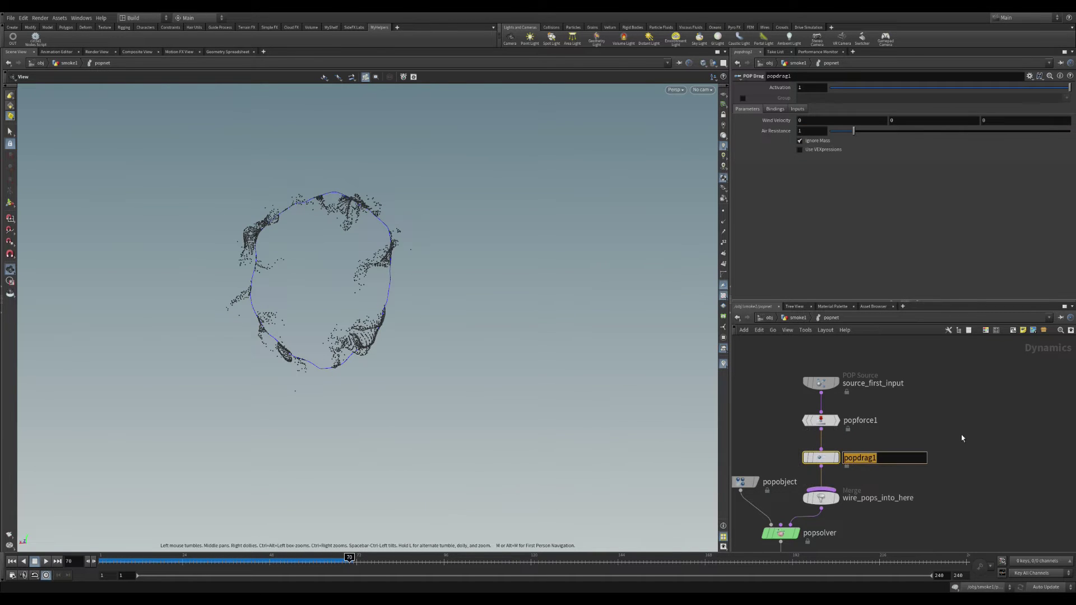
type("airResistance")
key("Return")
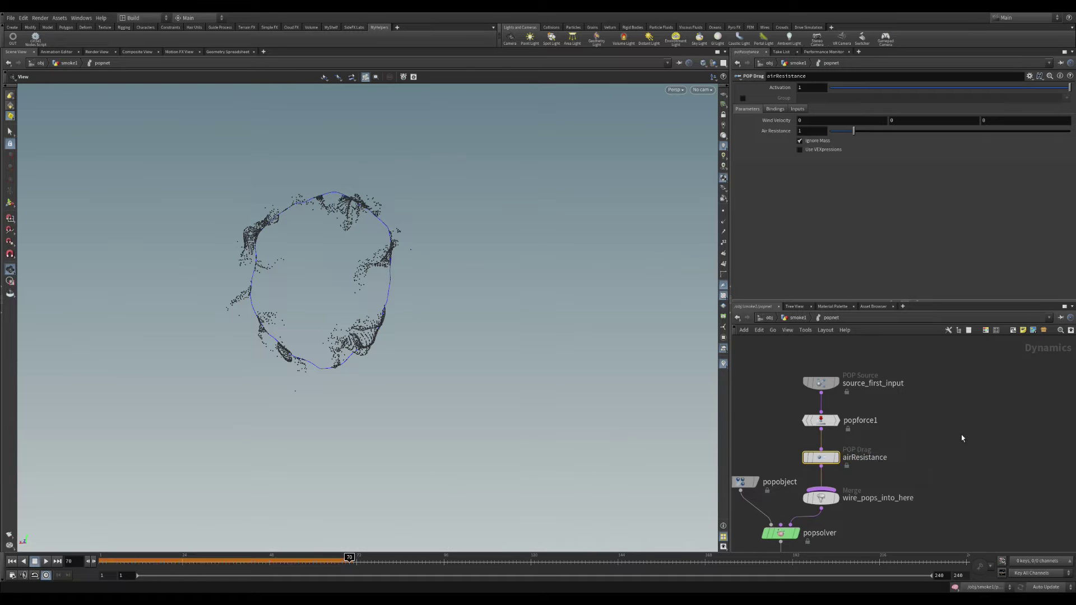
double_click(865, 428)
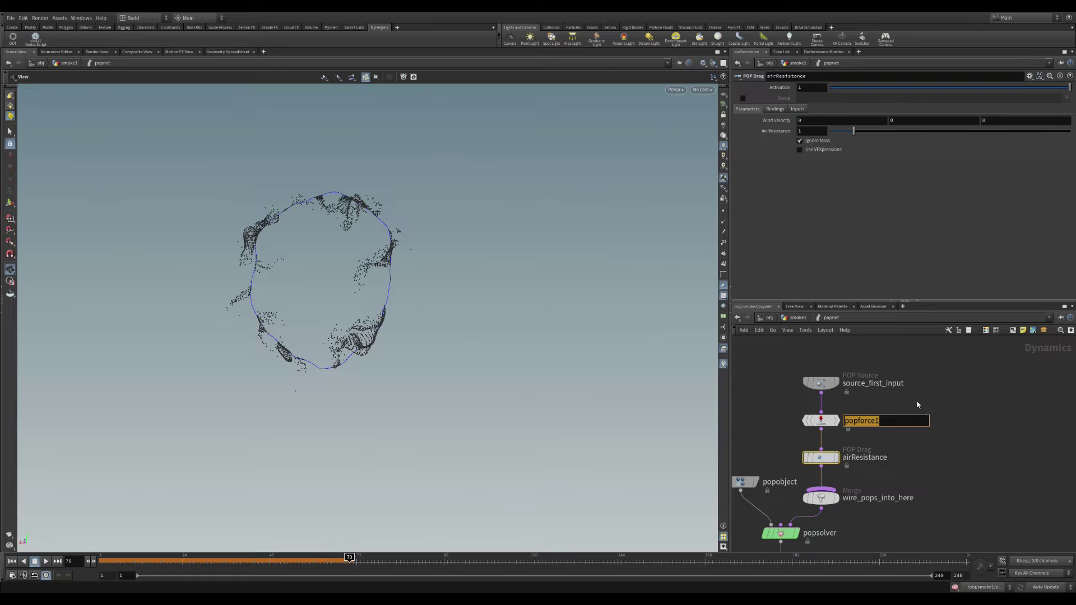
type("noiseF")
key("Return")
Show the noiseForce guide in the viewport and set the noise's swirl size to 0.5.
left_click(821, 420)
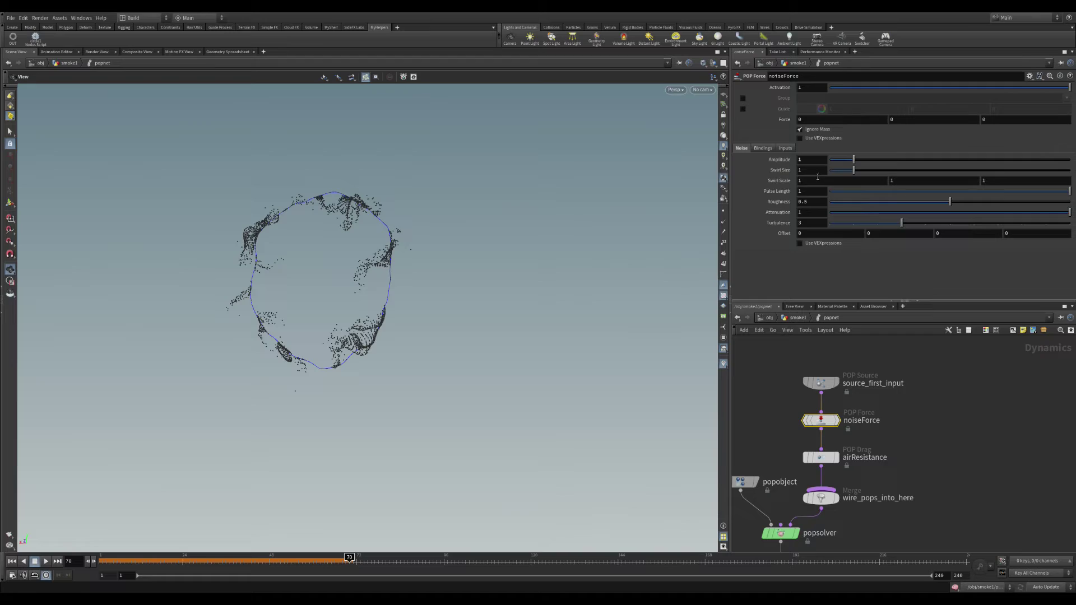
key("Return")
left_click(743, 109)
left_click_drag(389, 296, 521, 273)
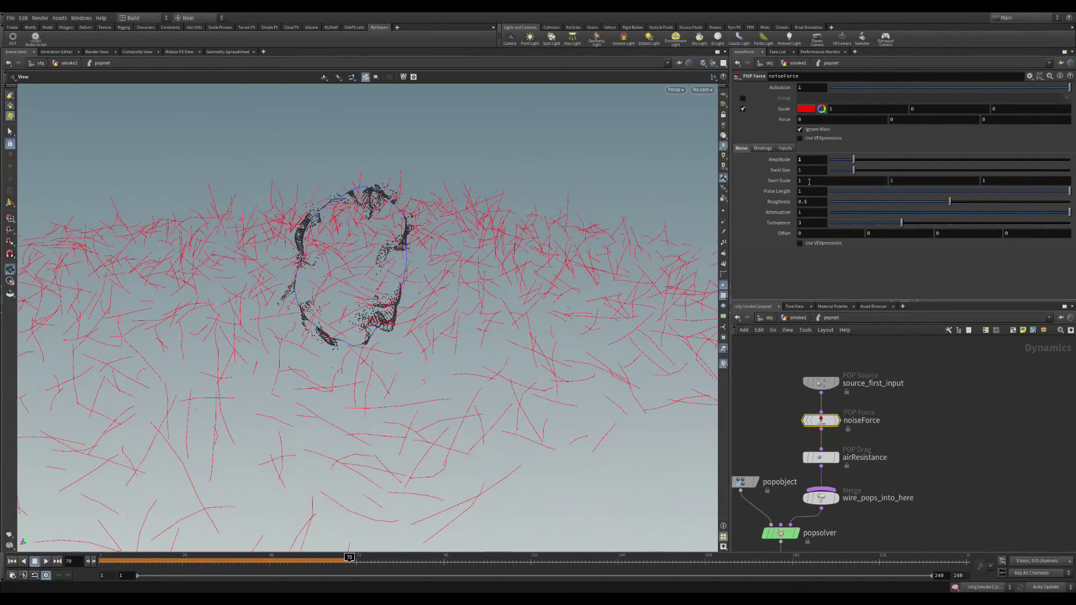
type("0.5")
key("Return")
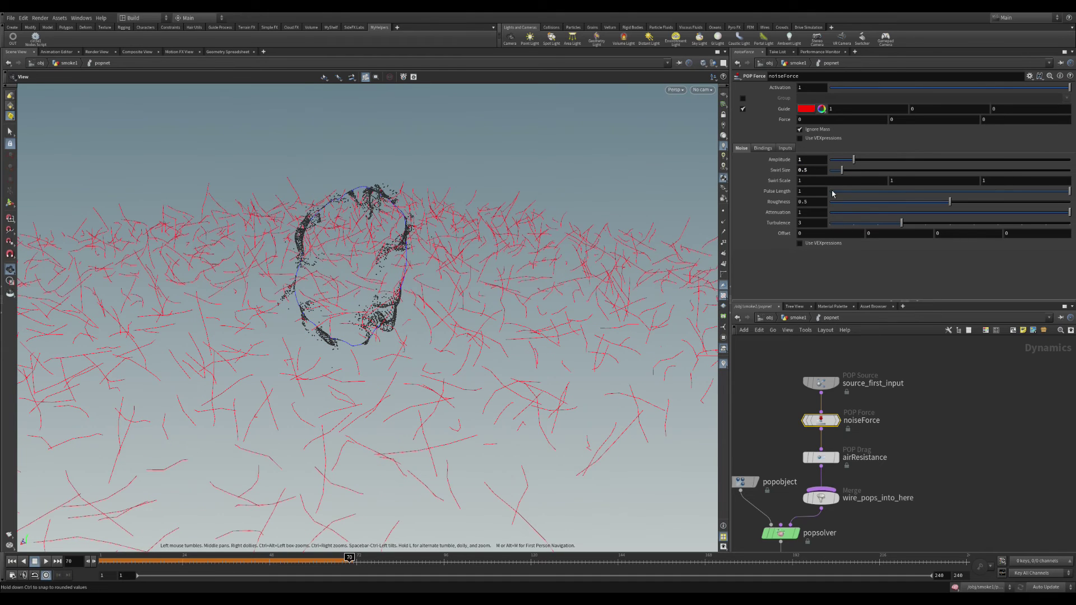
Try a noiseForce amplitude of 3, comparing the guide lines, and set it back to 1.
left_click(809, 159)
type("3")
key("Return")
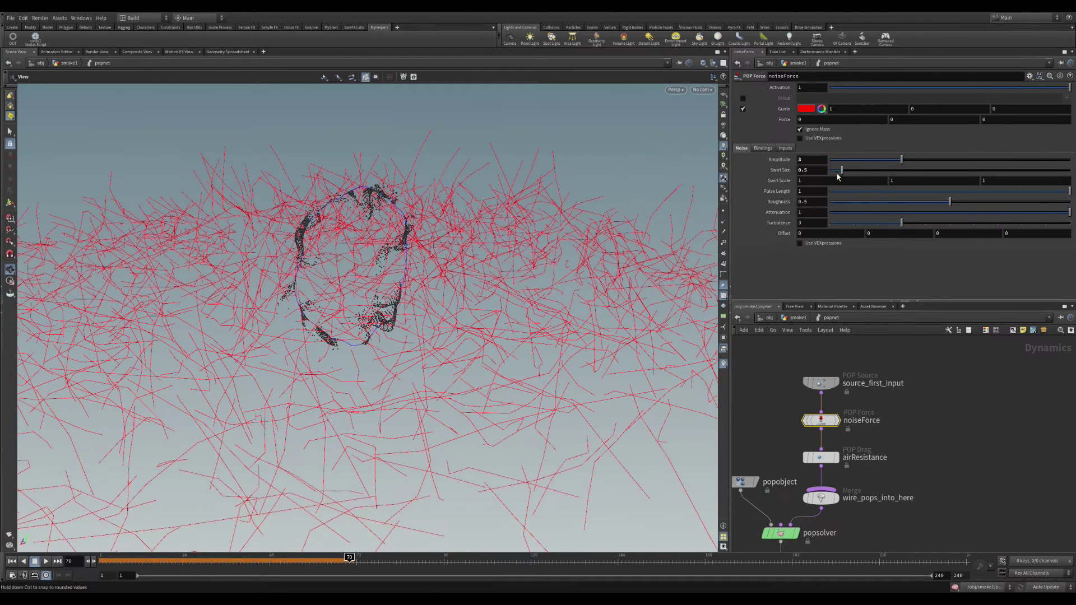
type("1")
key("Return")
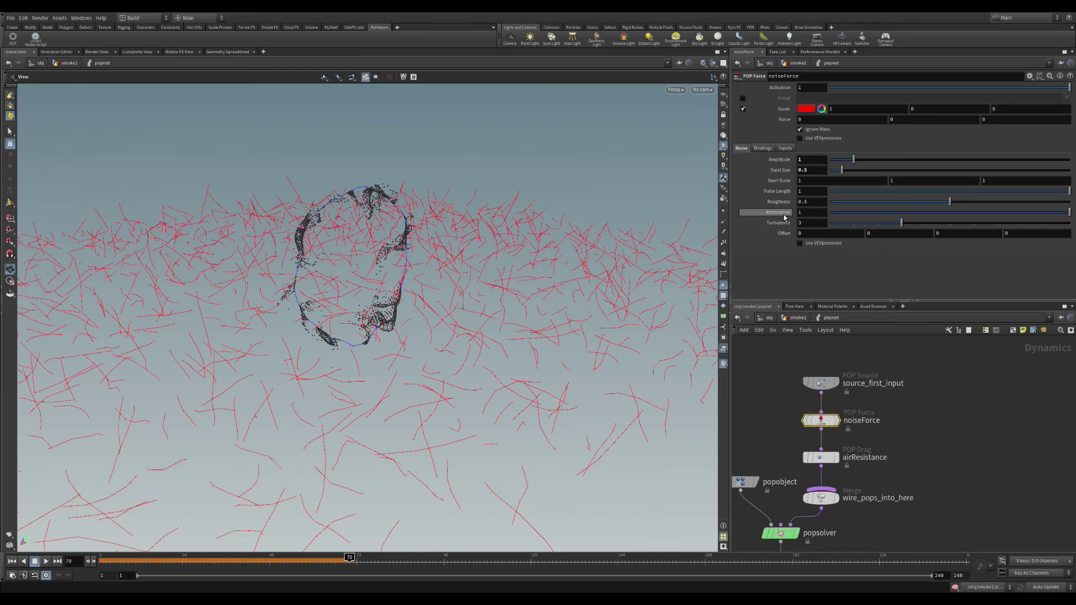
Set the noiseForce roughness to 0.1, hide the force guide and replay the simulation.
left_click(815, 203)
type("0.1")
key("Return")
left_click(742, 109)
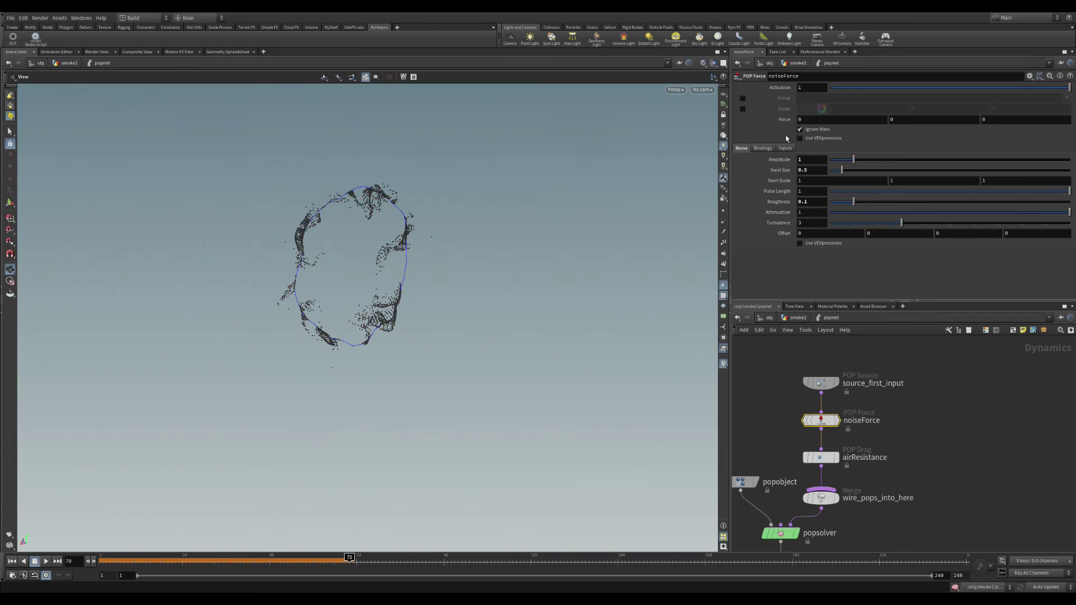
key("ctrl+Up")
key("Up")
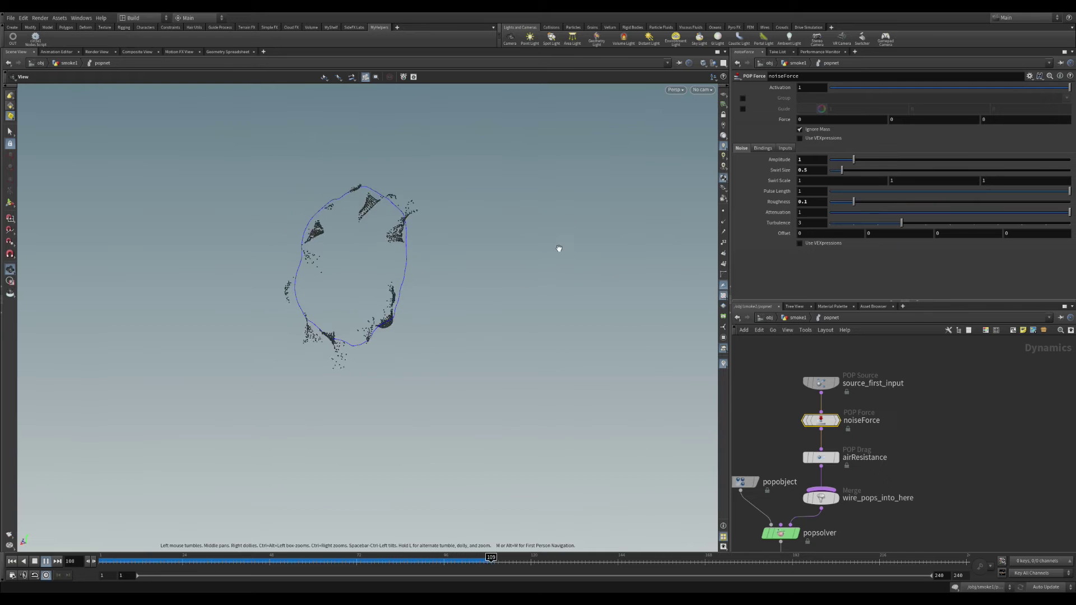
key("Up")
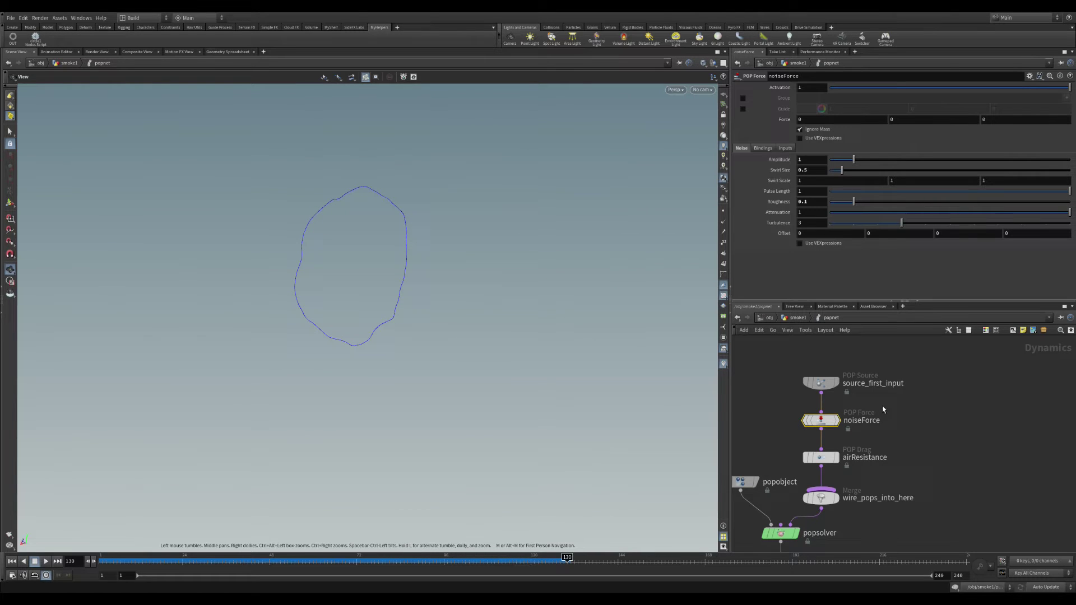
Return to the smoke1 network, display circle1 and animate its Z center with the expression $T.
middle_click_drag(866, 382, 890, 353)
middle_click_drag(932, 448, 936, 412)
middle_click_drag(899, 493, 883, 519)
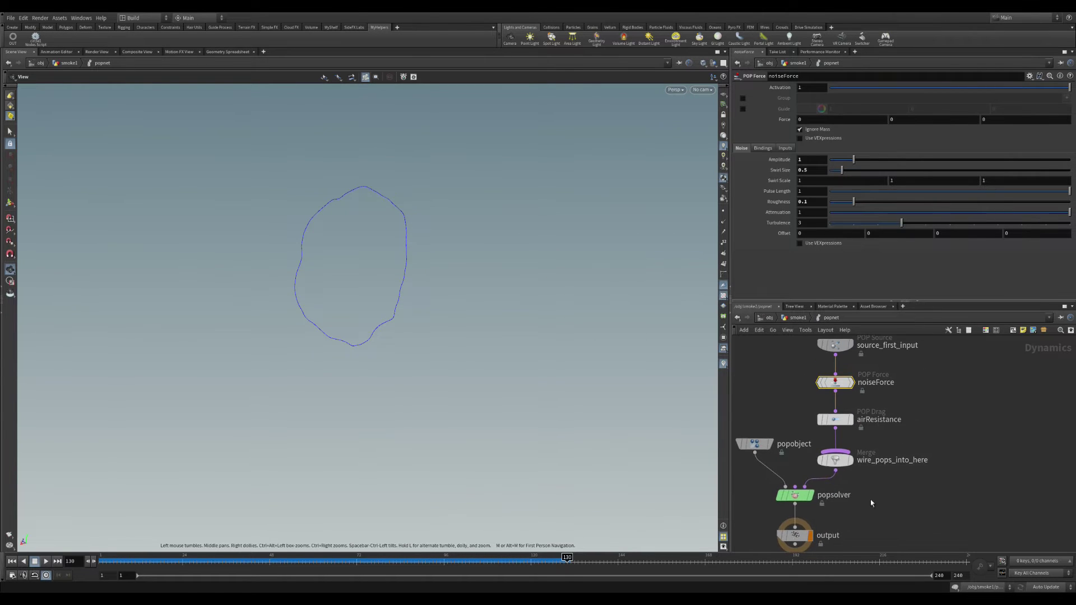
scroll(918, 428, "down", 2)
left_click(795, 317)
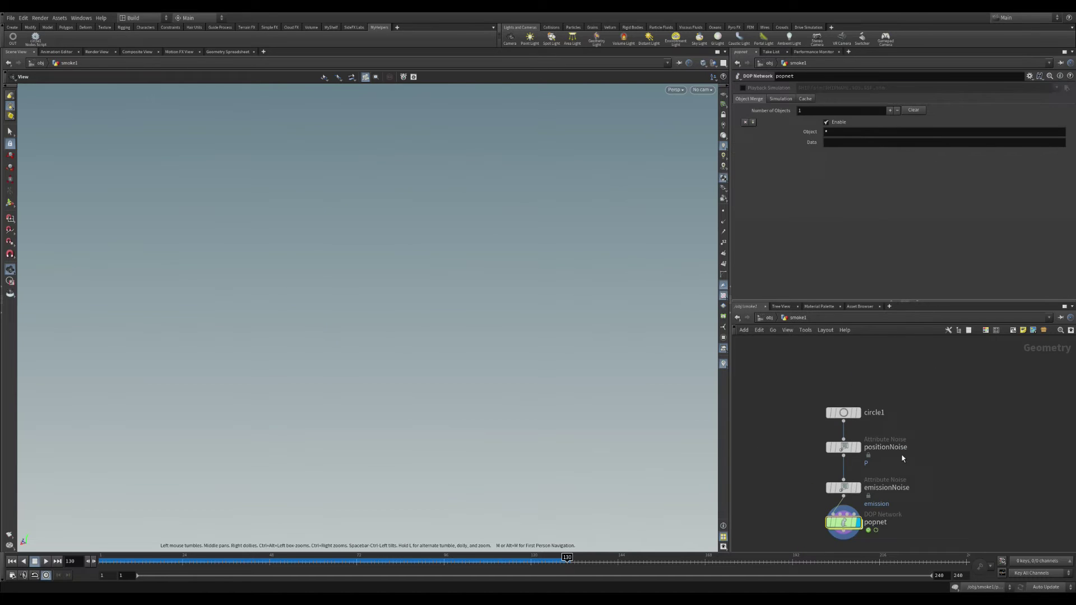
left_click_drag(805, 399, 881, 444)
left_click(992, 123)
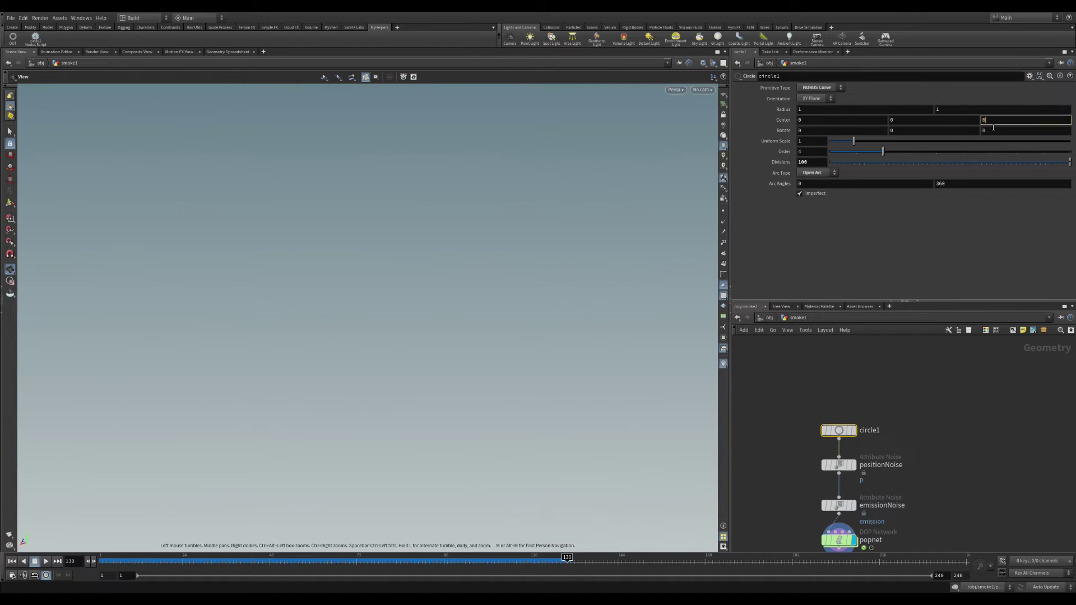
left_click(849, 430)
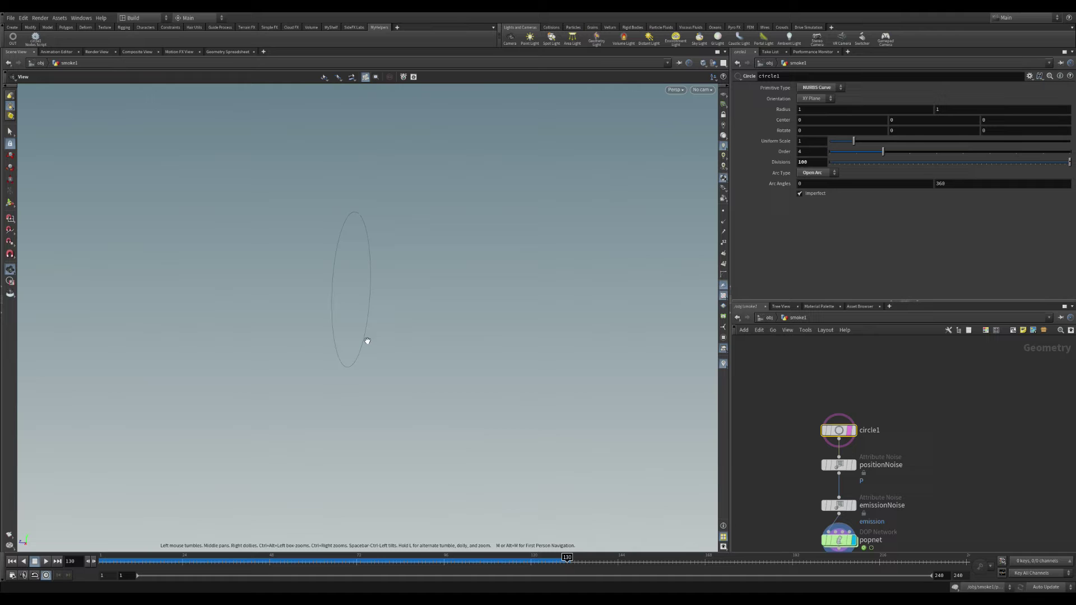
left_click(997, 121)
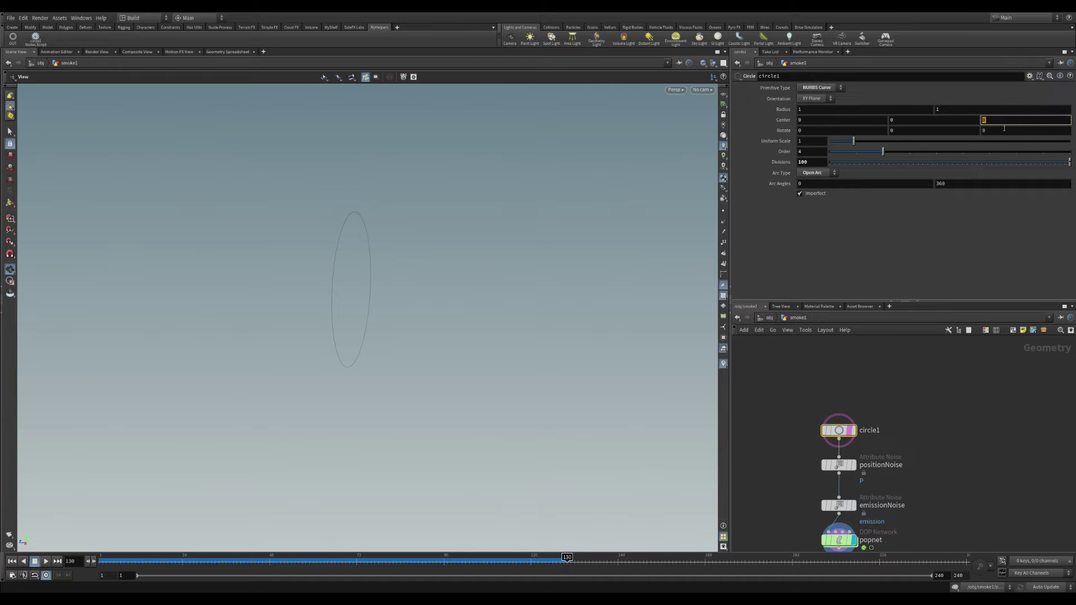
type("$T")
key("Return")
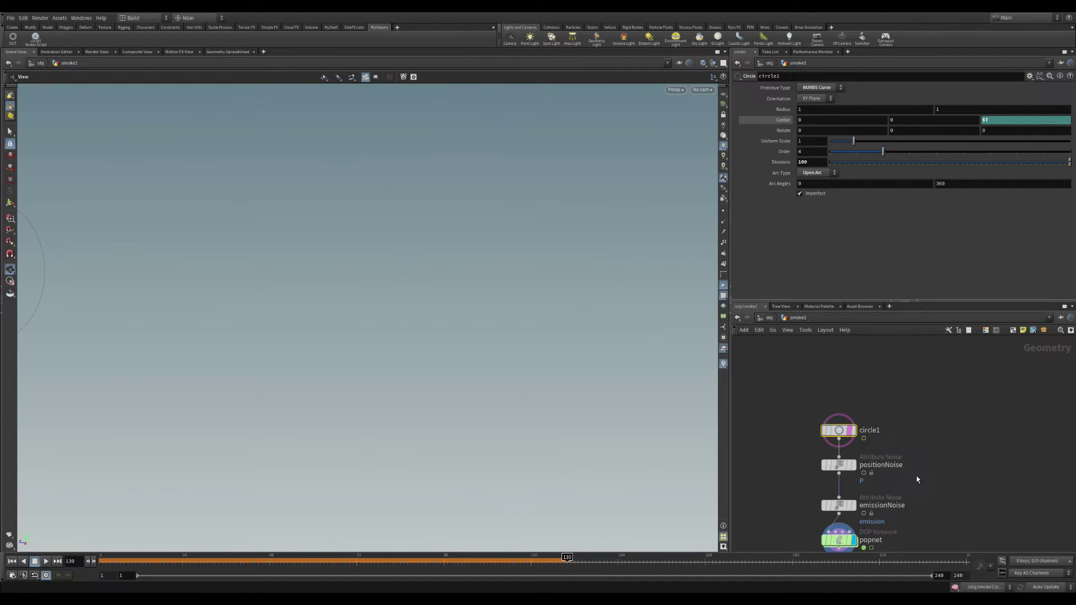
Display the popnet node and play the simulation from the start with the moving circle.
middle_click_drag(917, 480, 900, 411)
left_click(833, 362)
key("ctrl+Up")
key("Up")
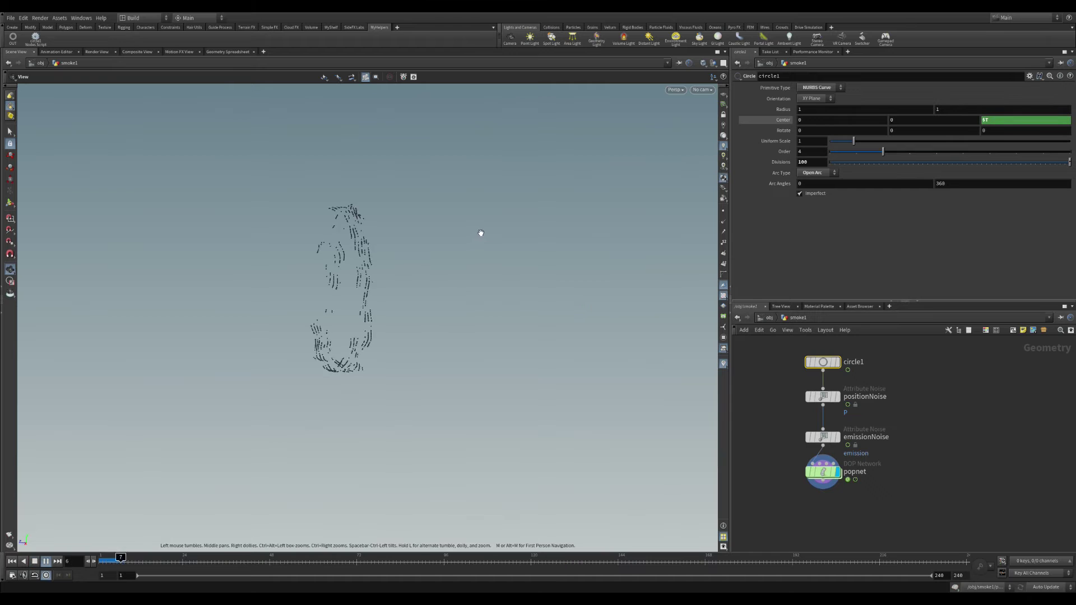
Set the popnet's simulation substeps to 2 and replay the simulation.
left_click(833, 480)
left_click(777, 99)
double_click(807, 142)
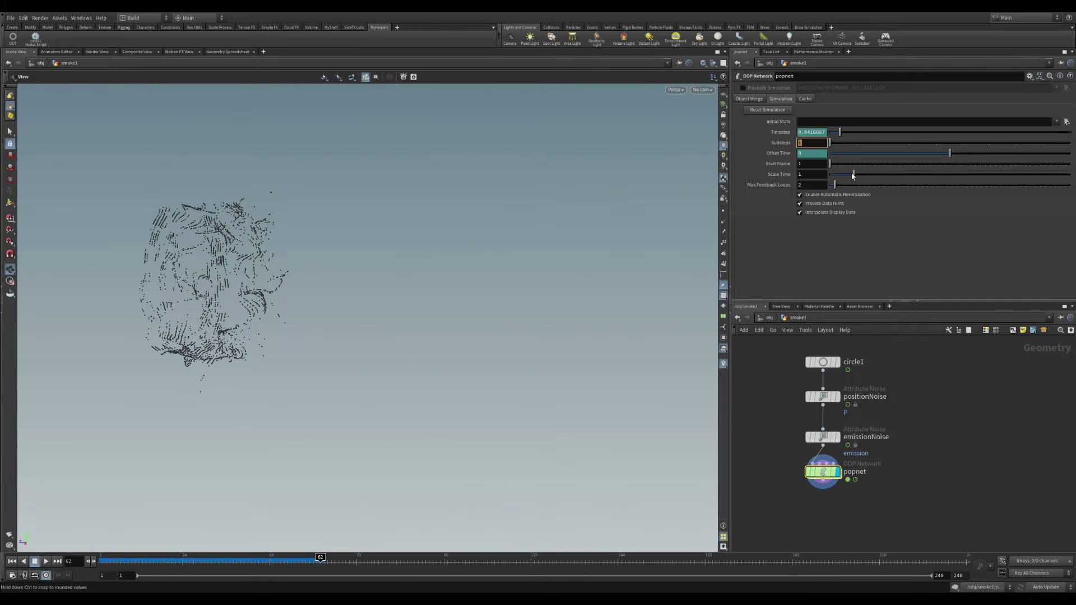
type("2")
key("Return")
key("ctrl+Up")
key("Up")
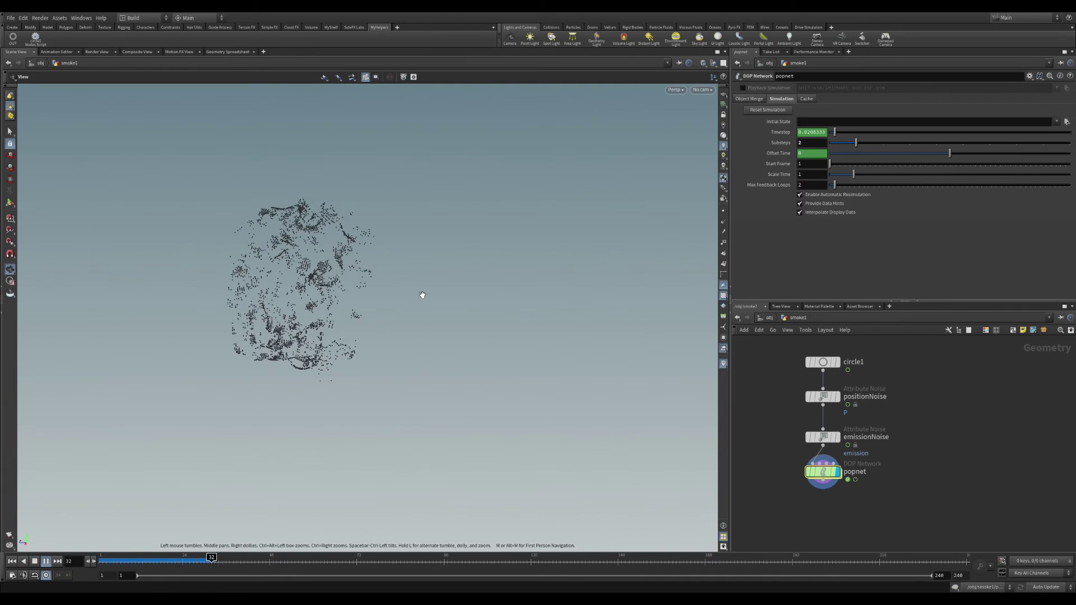
Display emissionNoise, inspect its emission pattern on a black viewport background and raise its element size to 0.78.
mouse_move(833, 475)
scroll(831, 429, "up", 2)
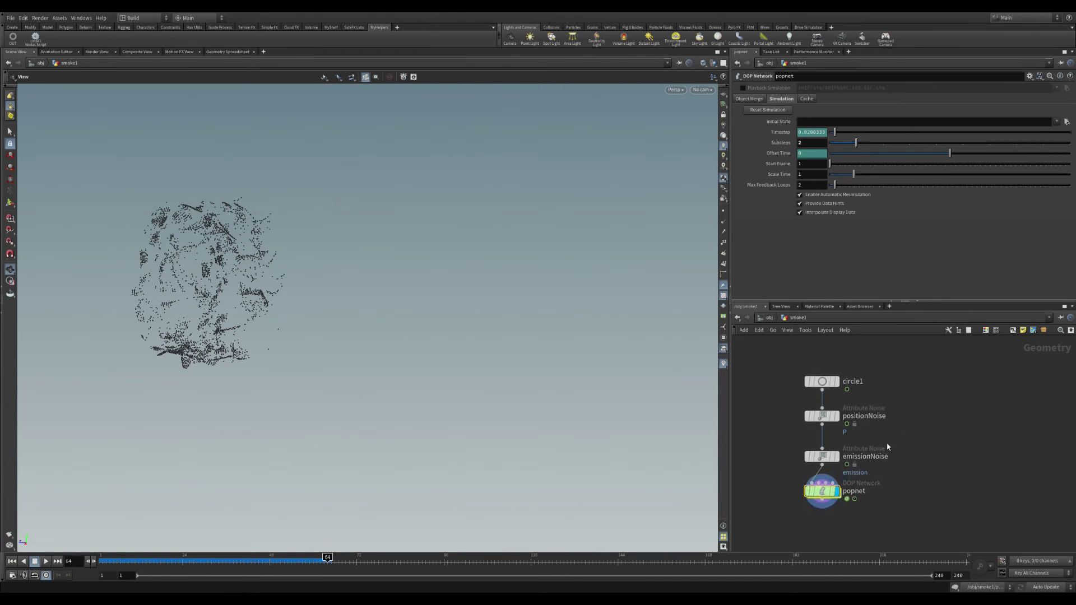
left_click(821, 438)
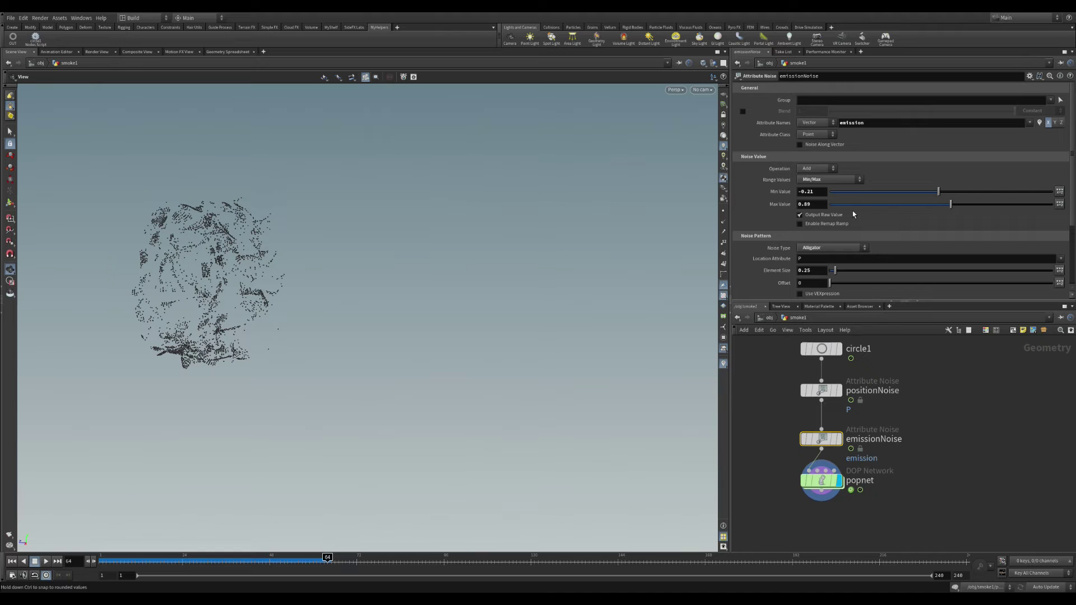
left_click(838, 438)
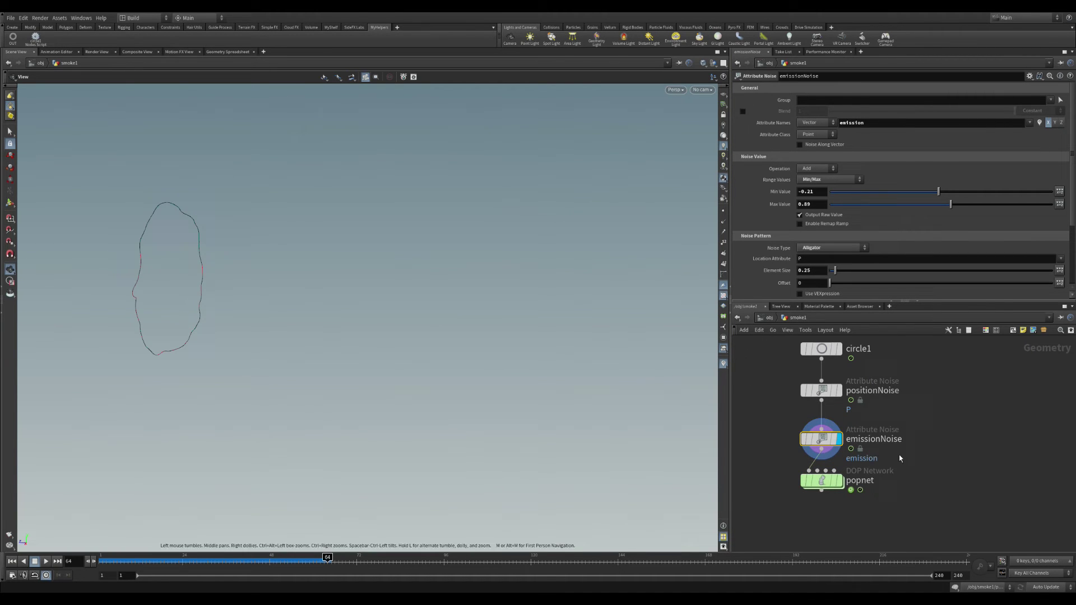
left_click_drag(302, 265, 242, 271)
scroll(244, 272, "up", 3)
right_click_drag(329, 270, 343, 280)
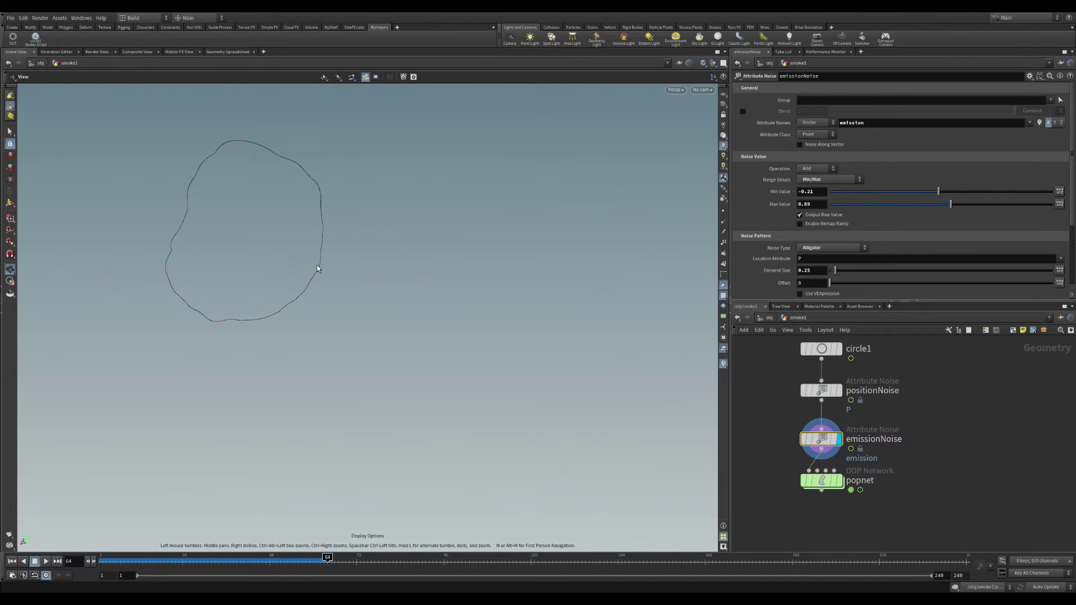
key("b")
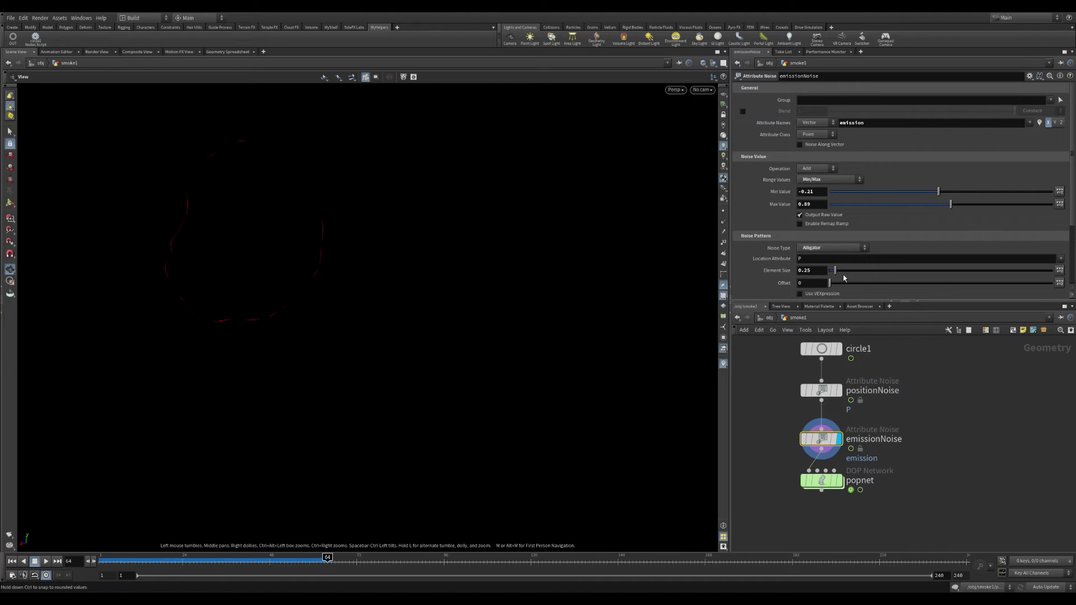
left_click_drag(835, 270, 850, 272)
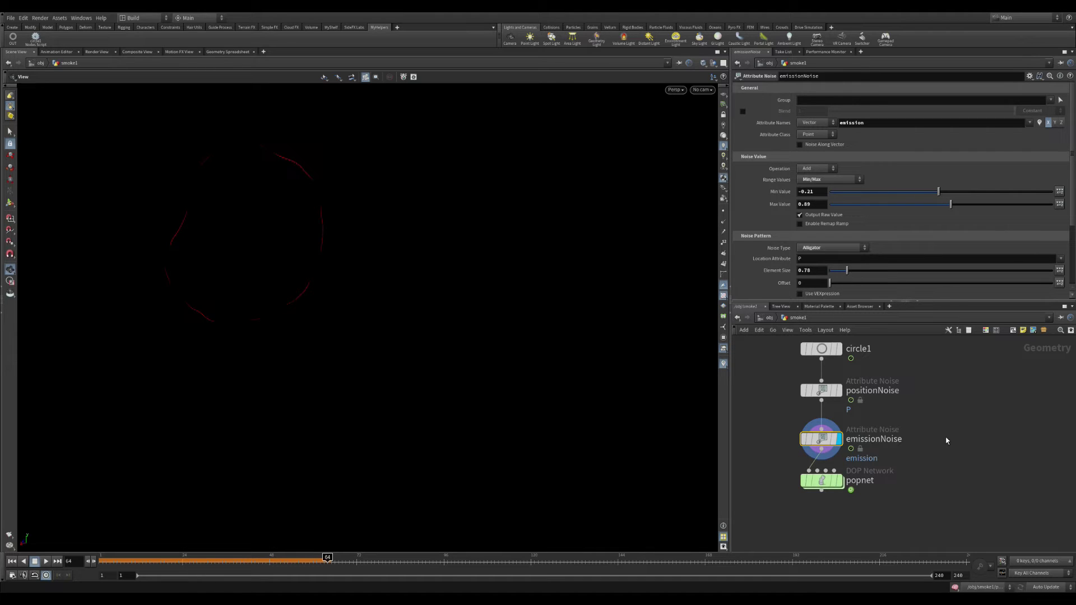
Display and select the popnet node and replay the simulation with the larger emission pattern.
middle_click_drag(949, 458, 952, 421)
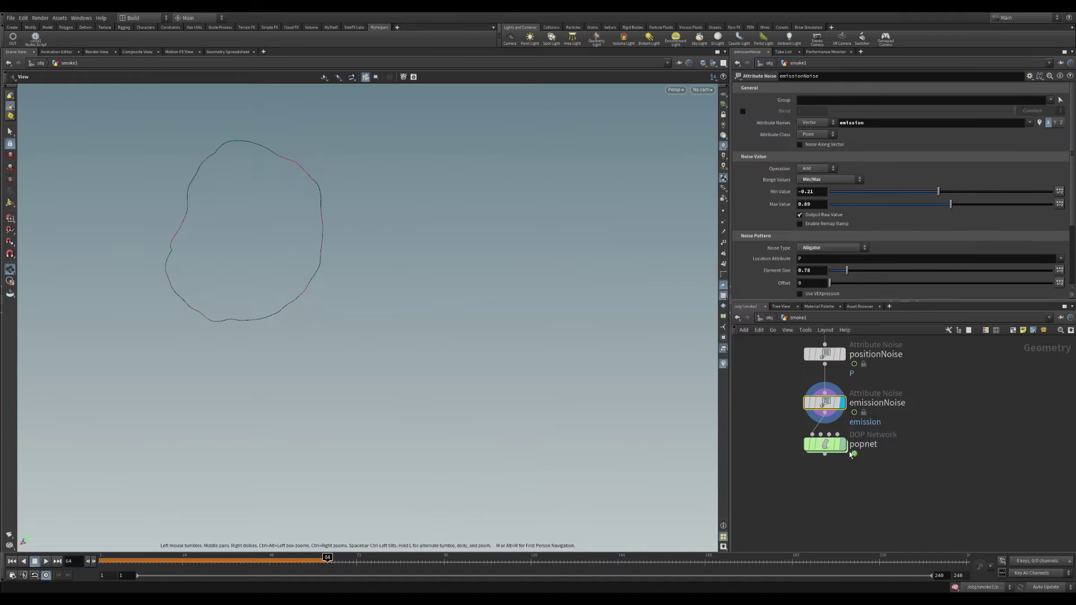
left_click(842, 444)
left_click(826, 445)
key("ctrl+Up")
key("Up")
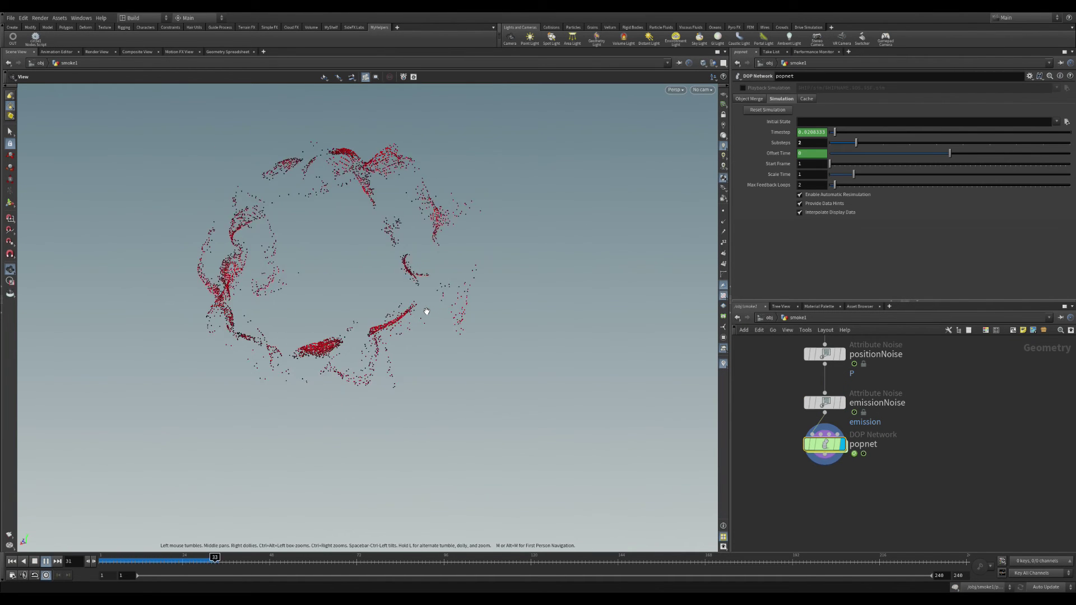
key("Up")
View the particles from the side, turn off the viewport's red emission visualization and replay the simulation.
right_click_drag(524, 404, 300, 334)
left_click_drag(301, 334, 557, 348)
left_click(723, 363)
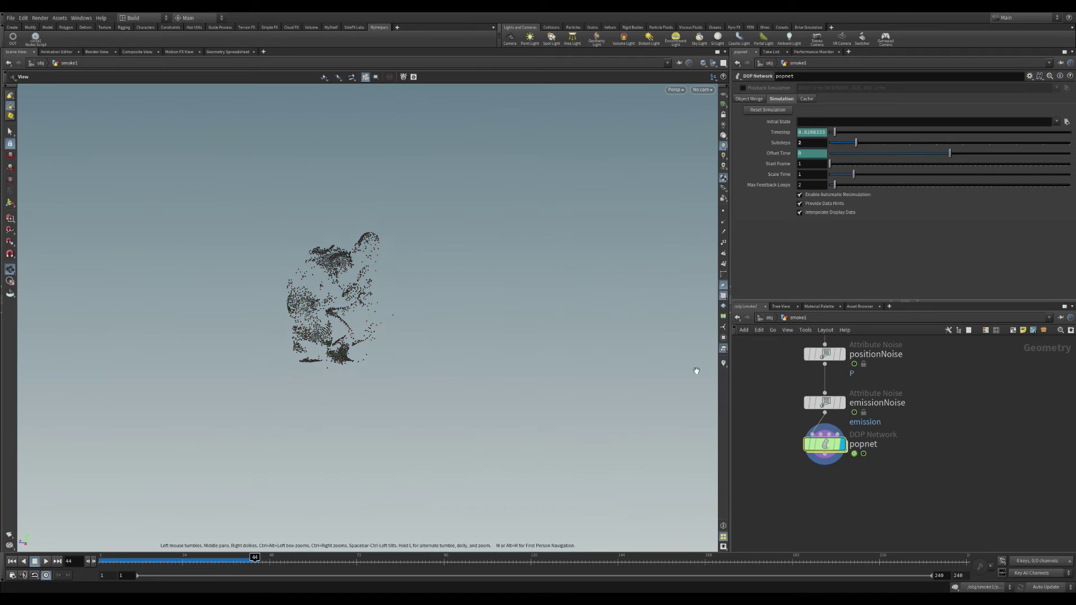
key("ctrl+Up")
key("Up")
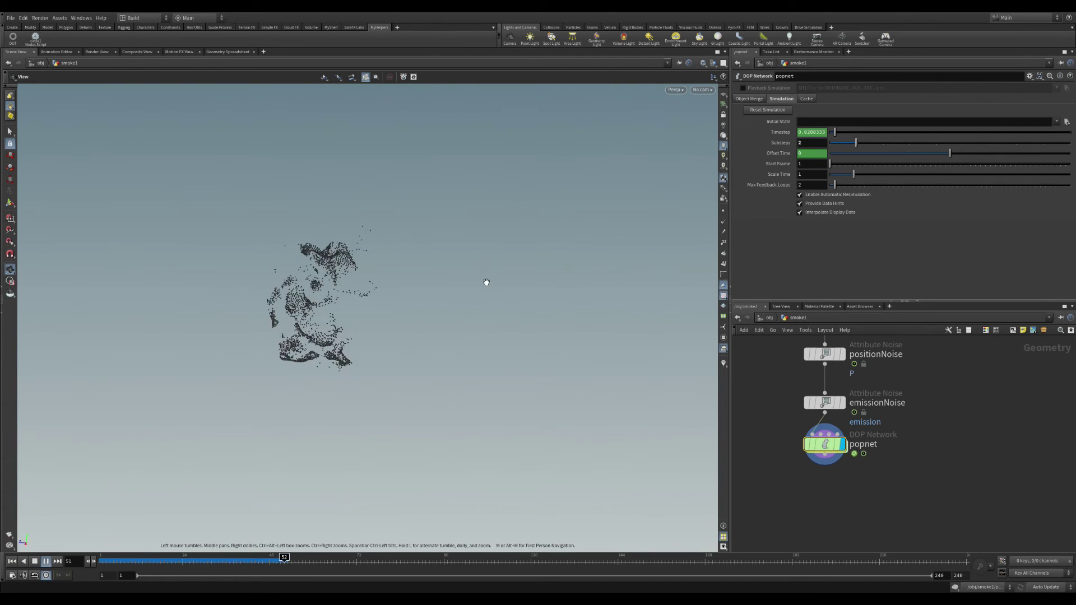
Stop the replay, switch the viewport to a black background and select emissionNoise with the timeline back at the first frame.
key("Up")
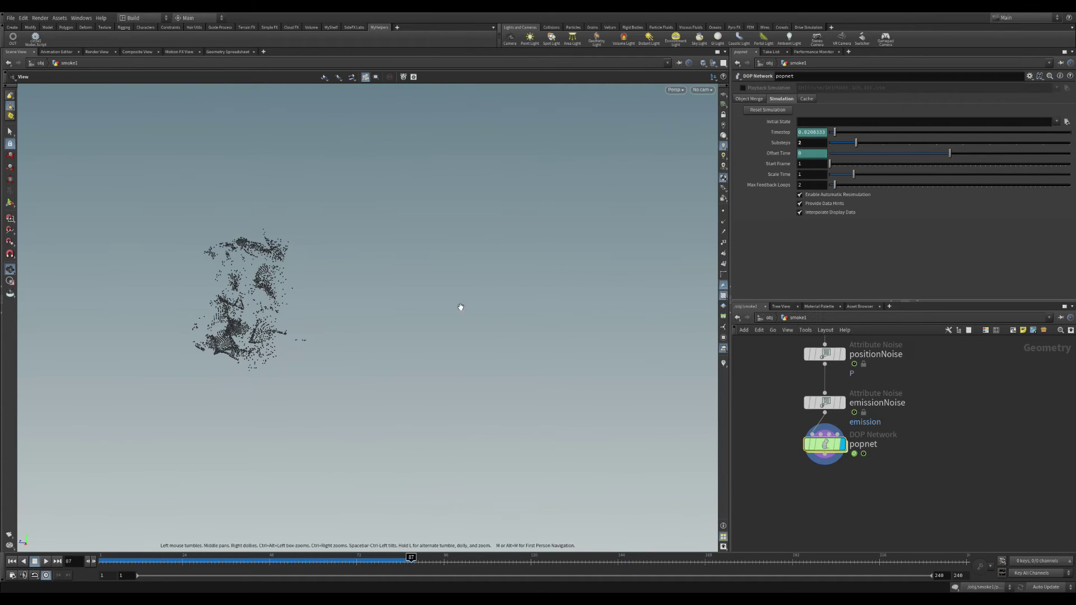
key("b")
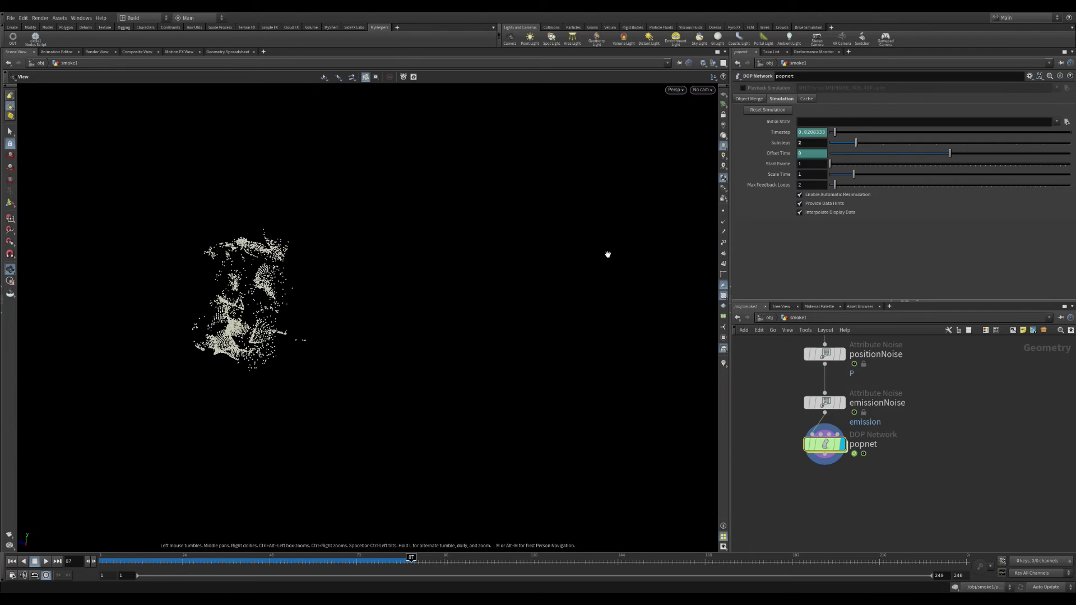
left_click(829, 403)
key("ctrl+Up")
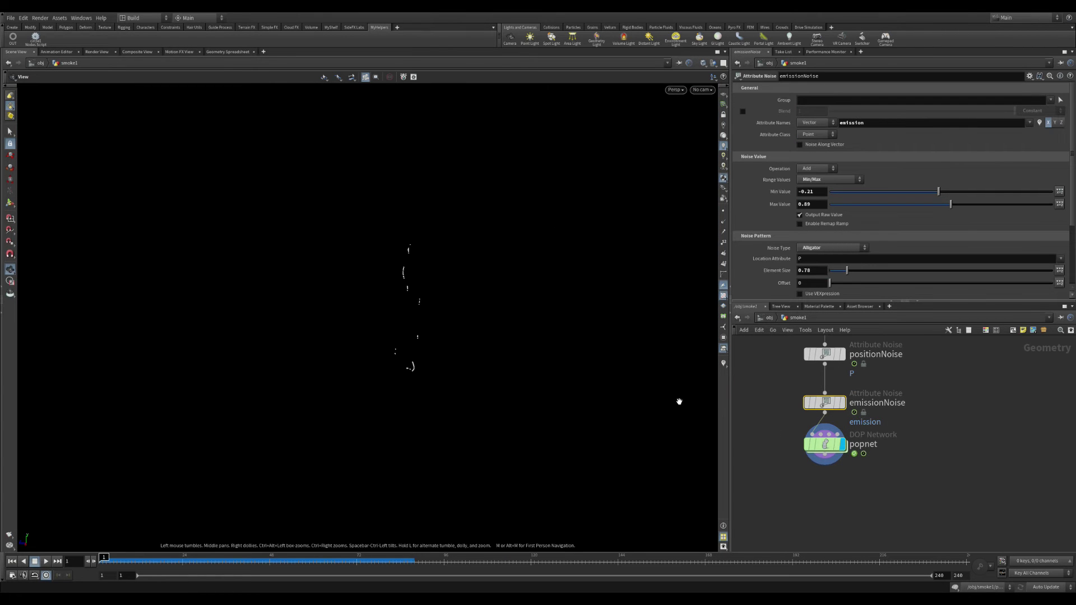
Turn on the red emission visualization, set emissionNoise's maximum value to 4.86 and minimum to -0.55, and play the simulation.
left_click(723, 363)
left_click_drag(950, 204, 931, 192)
key("Up")
key("Up")
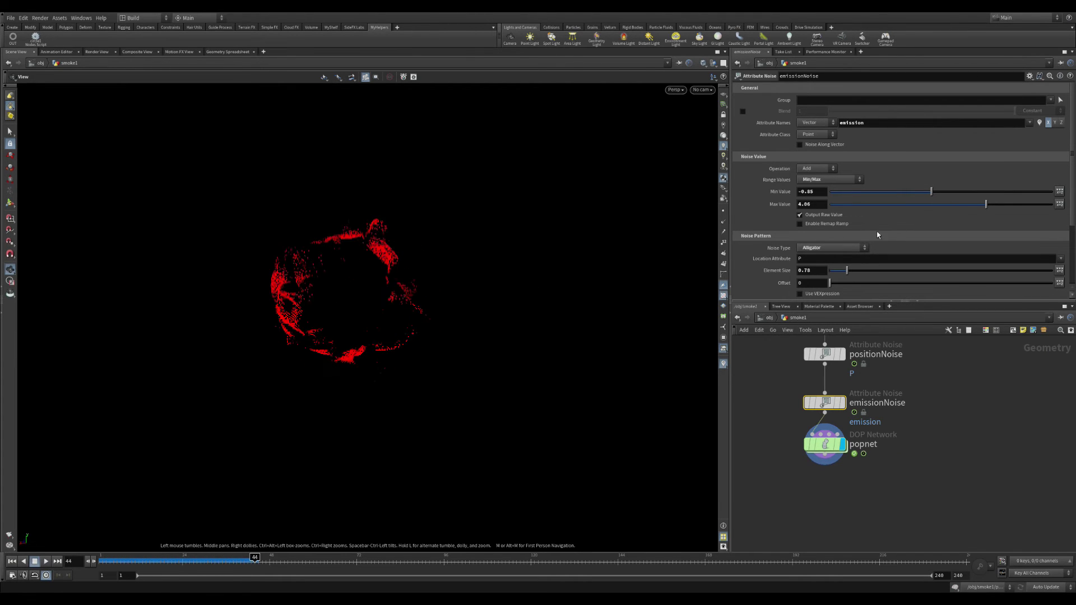
Set emissionNoise's minimum value to -0.47 and replay the simulation from the first frame while viewing it from several angles.
left_click_drag(934, 191, 938, 192)
key("ctrl+Up")
key("Up")
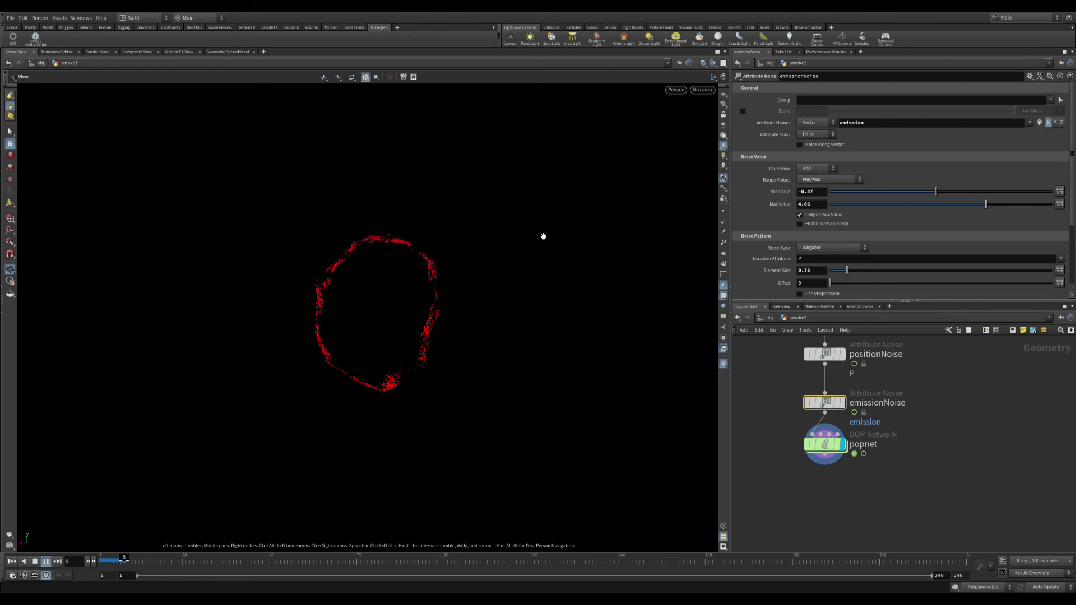
left_click_drag(548, 225, 473, 296)
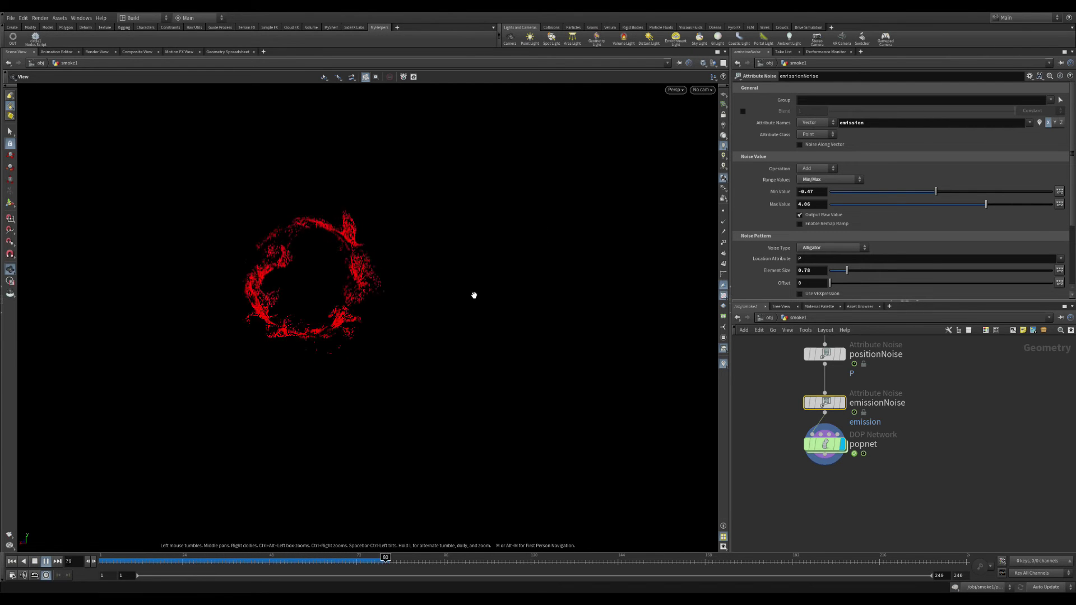
key("Up")
left_click_drag(480, 349, 497, 377)
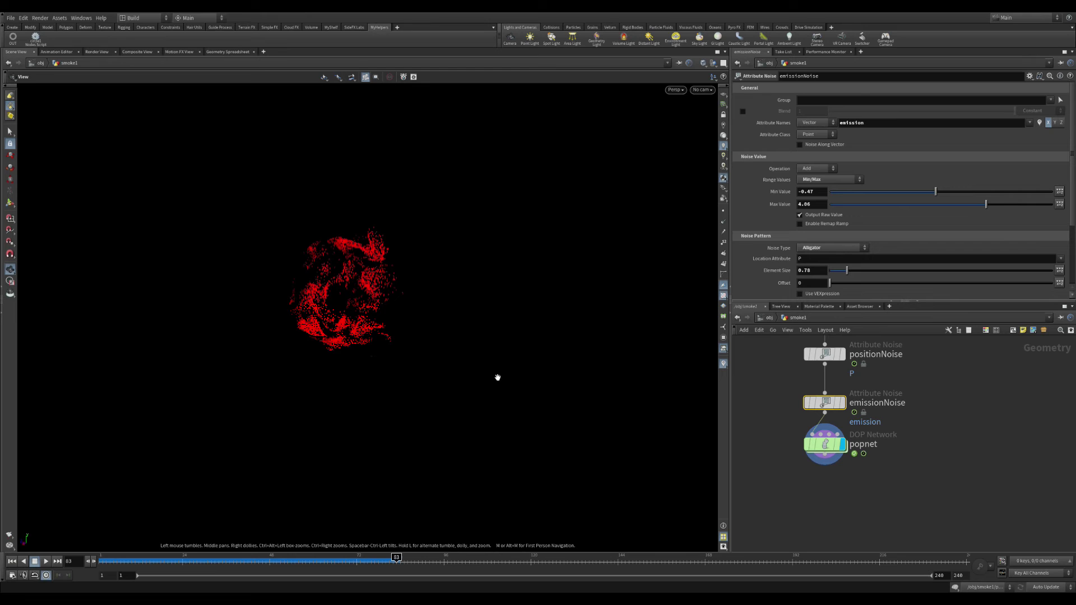
Turn off the red emission visualization and return the timeline to the first frame.
left_click(723, 364)
left_click_drag(493, 331, 399, 336)
key("ctrl+Up")
Add a Null node connected below popnet and name it OUT_particles.
middle_click_drag(943, 429, 937, 411)
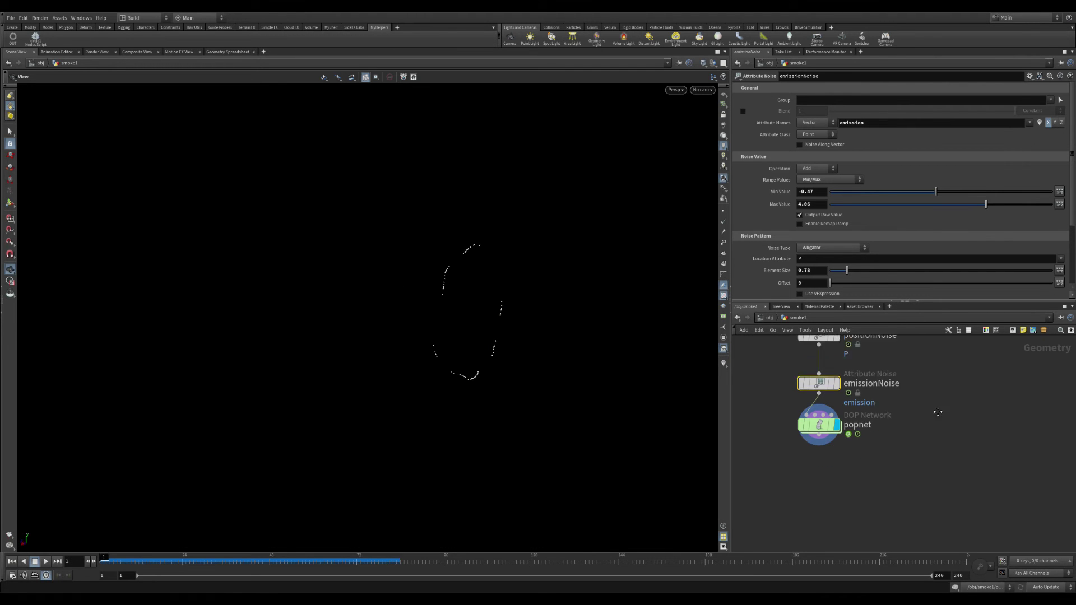
middle_click_drag(859, 459, 877, 447)
left_click(866, 463)
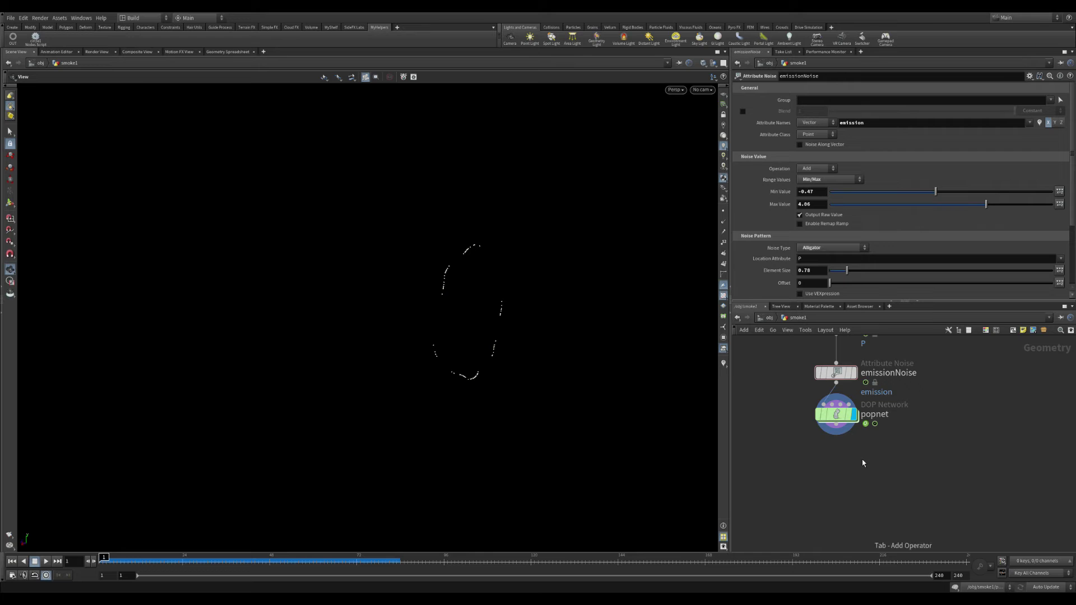
key("alt+n")
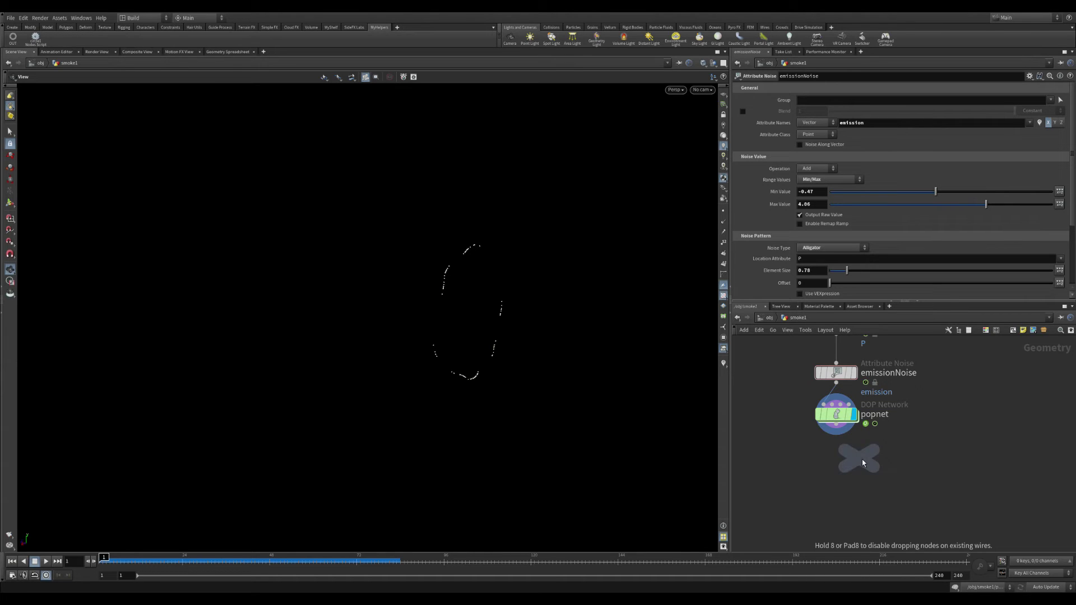
left_click(838, 431)
double_click(866, 462)
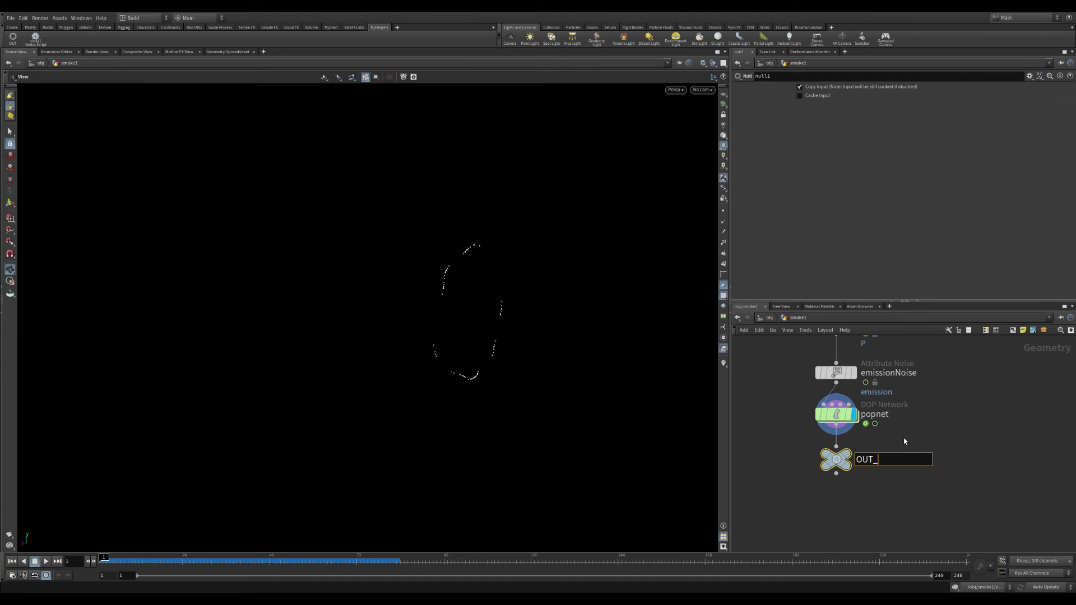
type("OUT_particles")
key("Return")
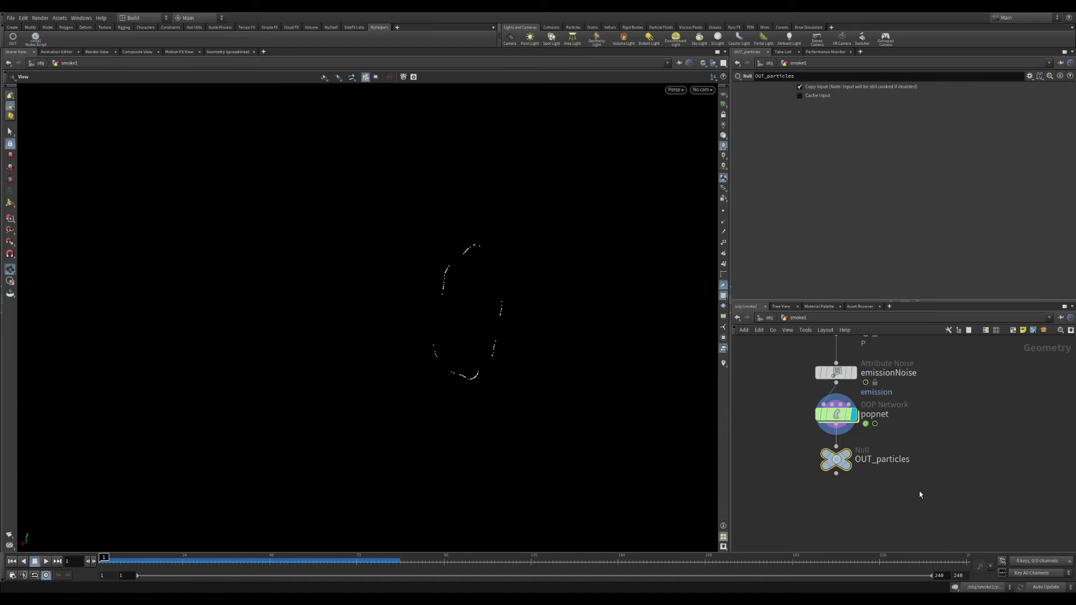
Color the OUT_particles null black, give it a round node shape and make it the displayed node.
key("c")
left_click(1020, 547)
key("z")
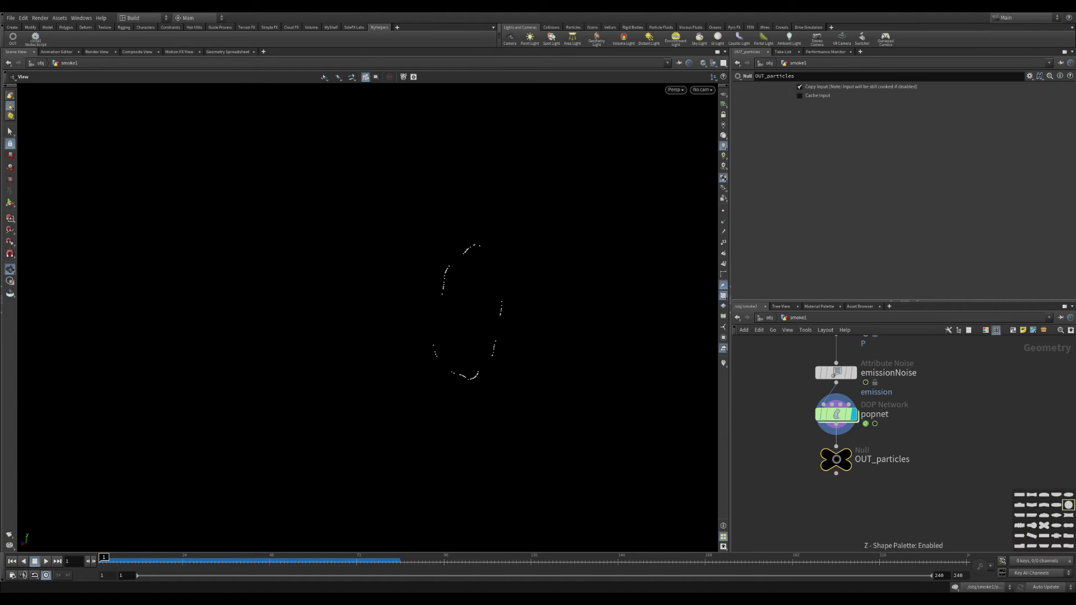
left_click(1069, 504)
key("z")
key("r")
middle_click_drag(933, 442, 876, 496)
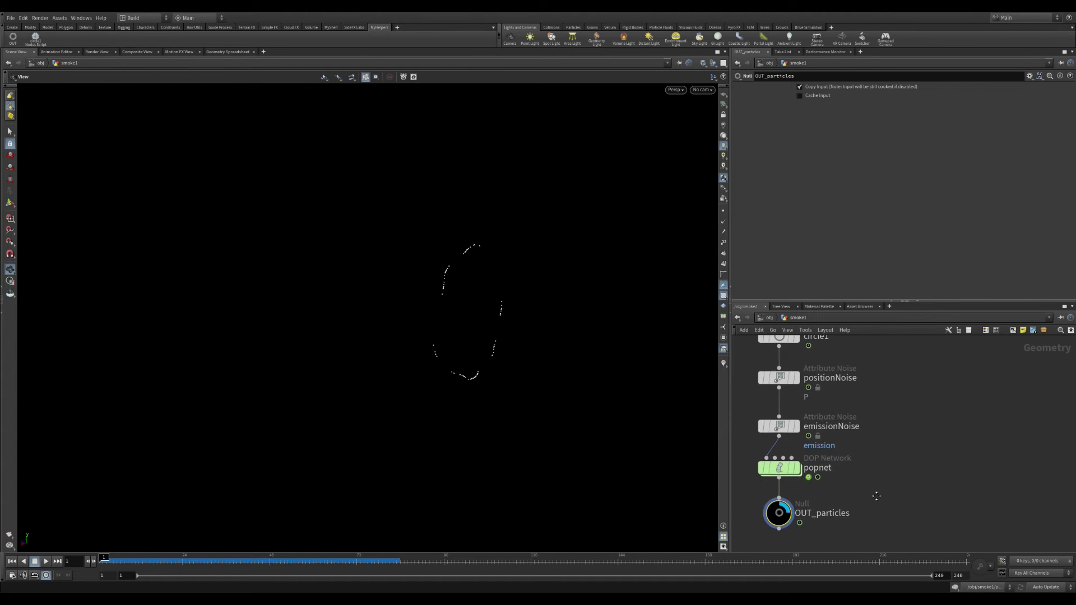
Add a Sphere node beside circle1 in the smoke1 network.
scroll(875, 465, "down", 3)
mouse_move(879, 418)
middle_mouse_down()
mouse_move(863, 423)
mouse_move(882, 430)
mouse_move(878, 410)
middle_mouse_up()
scroll(863, 423, "up", 1)
scroll(882, 430, "down", 1)
left_click(919, 396)
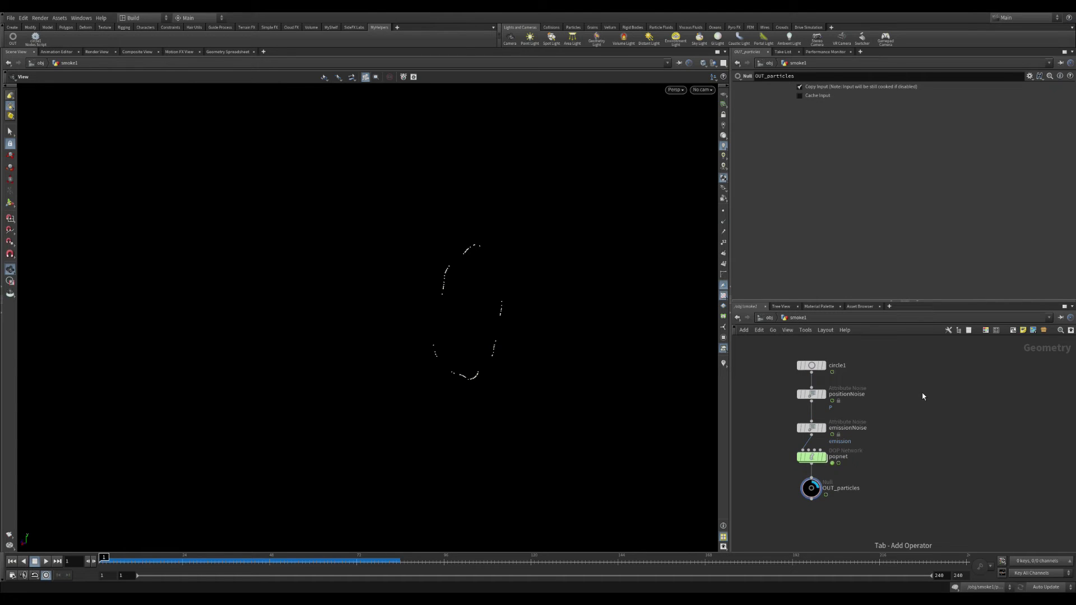
key("Return")
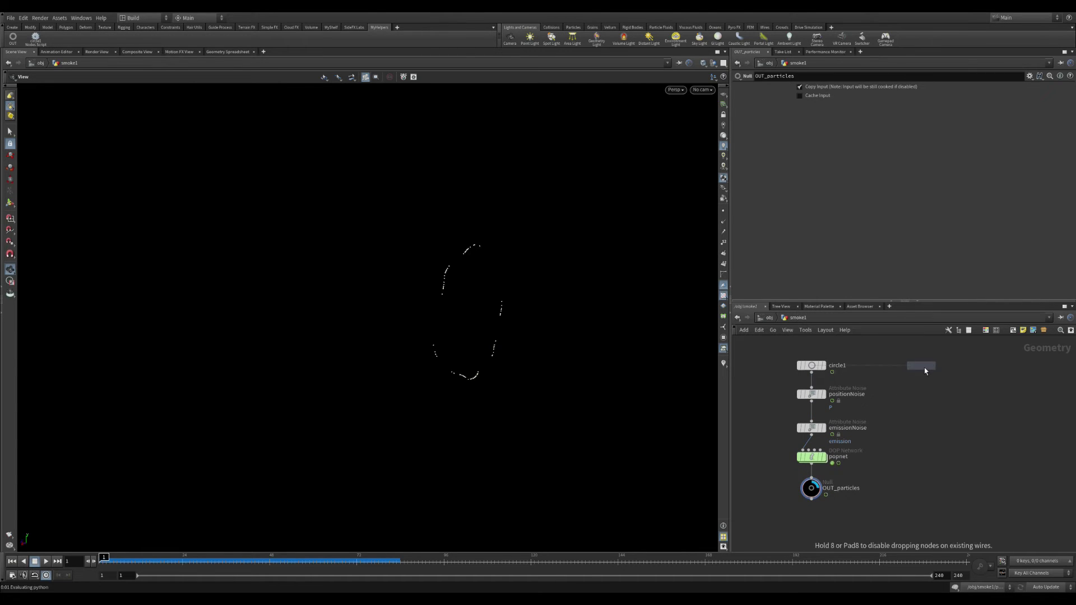
left_click(924, 368)
middle_click_drag(928, 411, 940, 417)
Show sphere1 as a template and link its Z center to circle1 with the expression ch("../circle1/tz")-0.5.
left_click(822, 371)
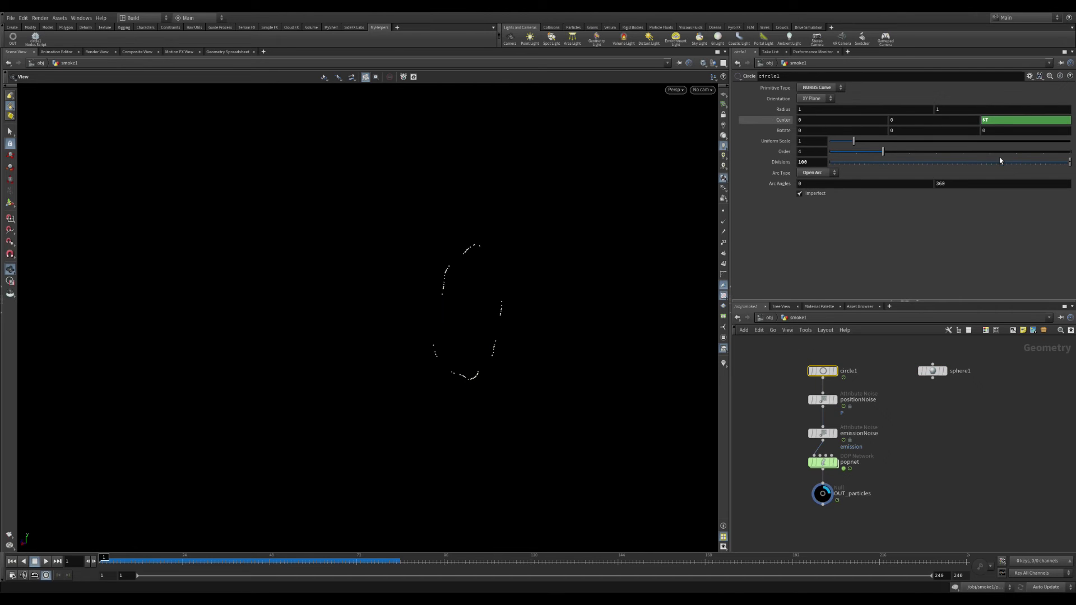
left_click(936, 372)
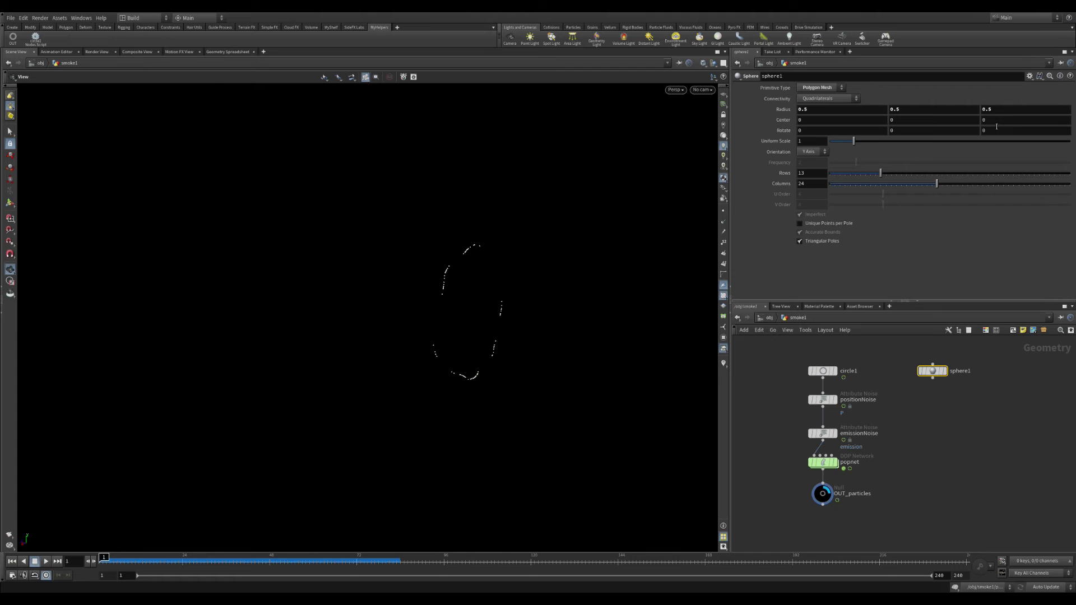
left_click(948, 383)
left_click_drag(581, 281, 625, 259)
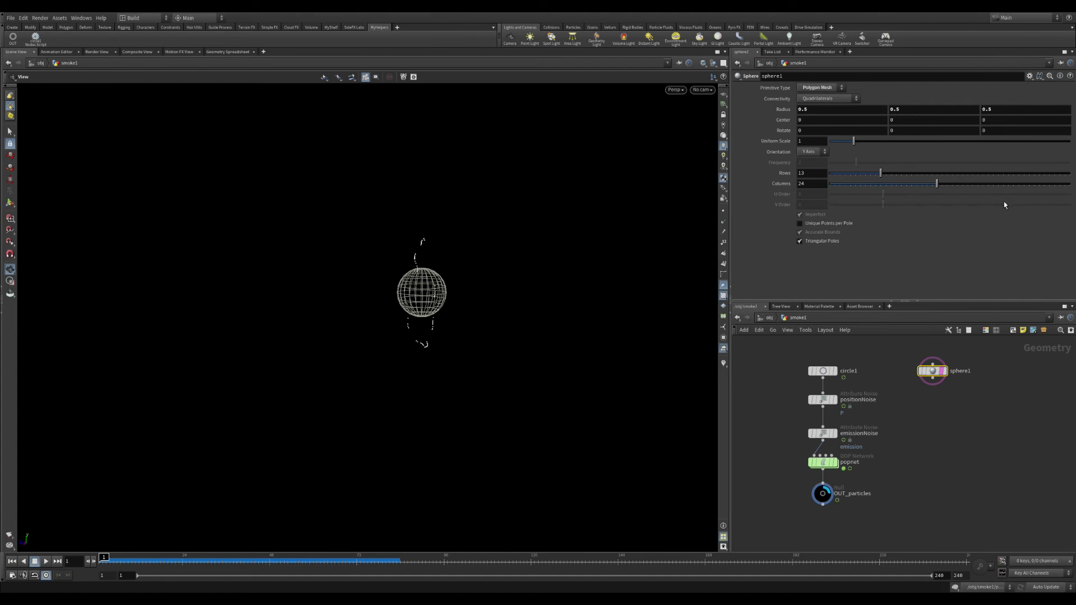
left_click(1045, 122)
type("-0.5")
key("Return")
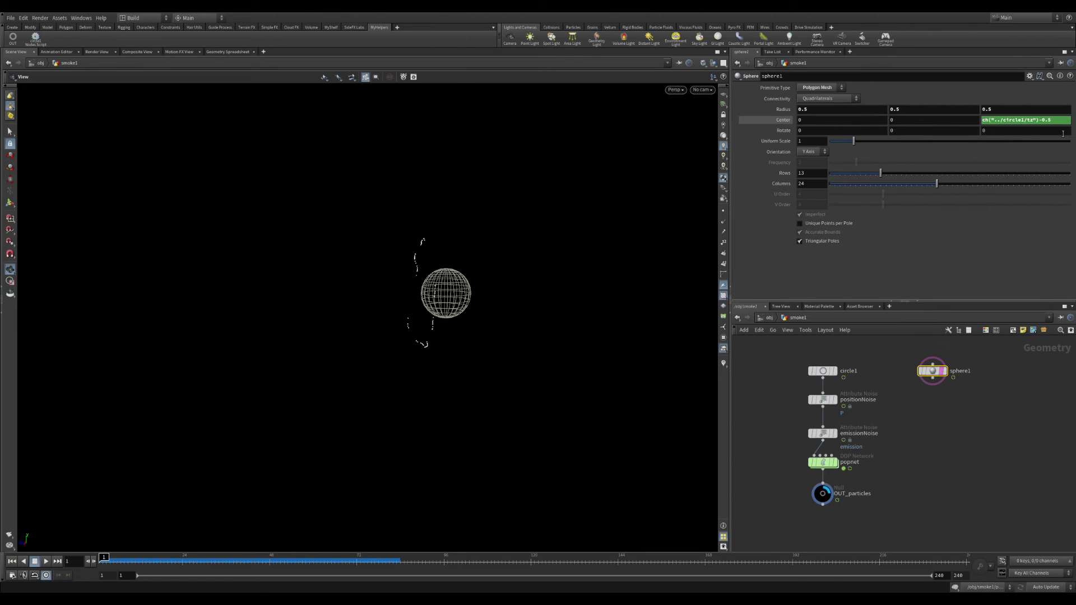
Set sphere1's uniform scale to 2.42 and change its Z center expression's offset to -0.8.
left_click_drag(853, 140, 888, 141)
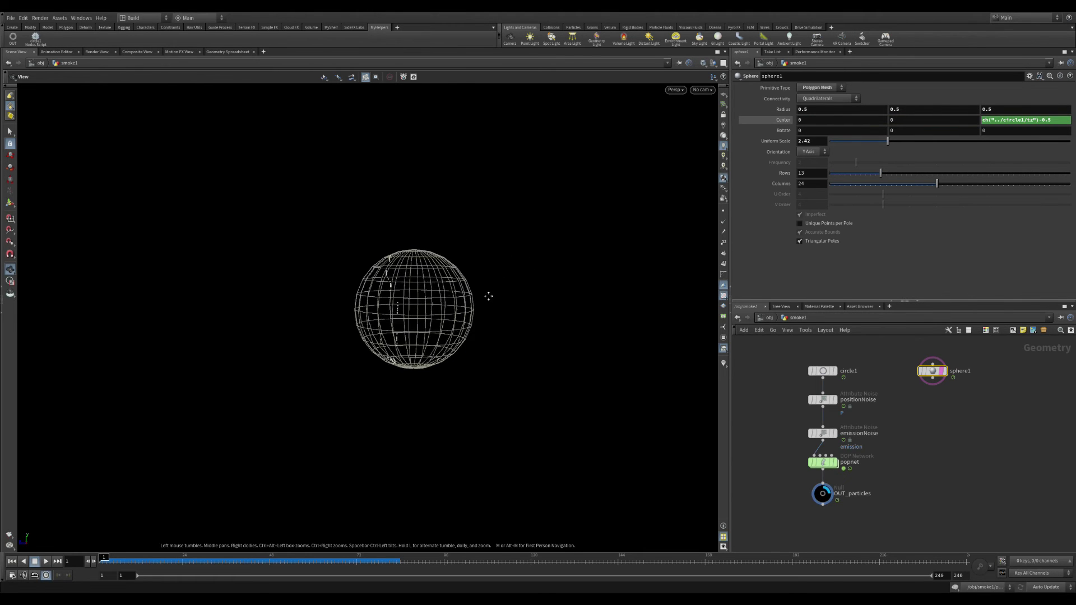
left_click(1072, 121)
left_click(1072, 121)
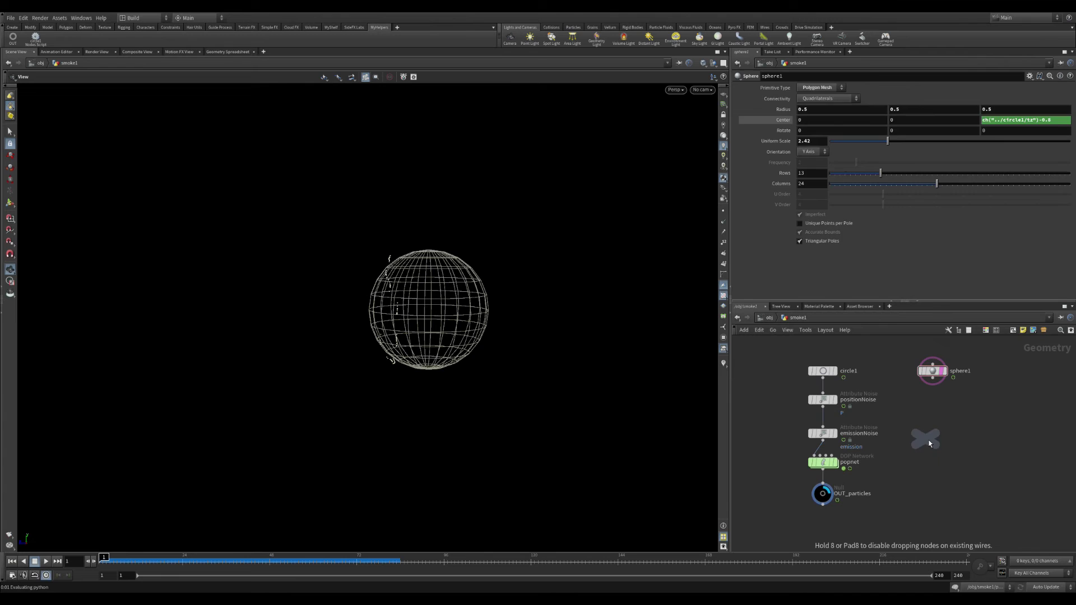
Duplicate the OUT_particles null below sphere1 and rename the copy OUT_collisionBody.
left_click(821, 493)
left_click_drag(820, 495, 932, 409, "alt")
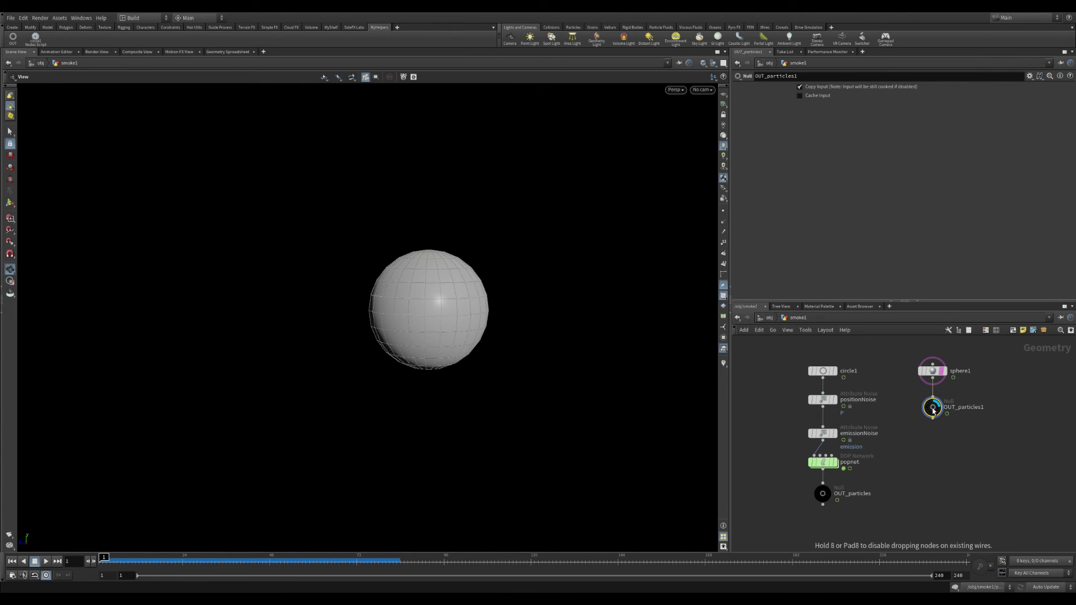
left_click(963, 407)
key("shift+Left")
key("shift+Left")
key("shift+Left")
key("shift+Left")
key("shift+Left")
key("shift+Left")
key("shift+Left")
key("shift+Left")
key("shift+Left")
key("Right")
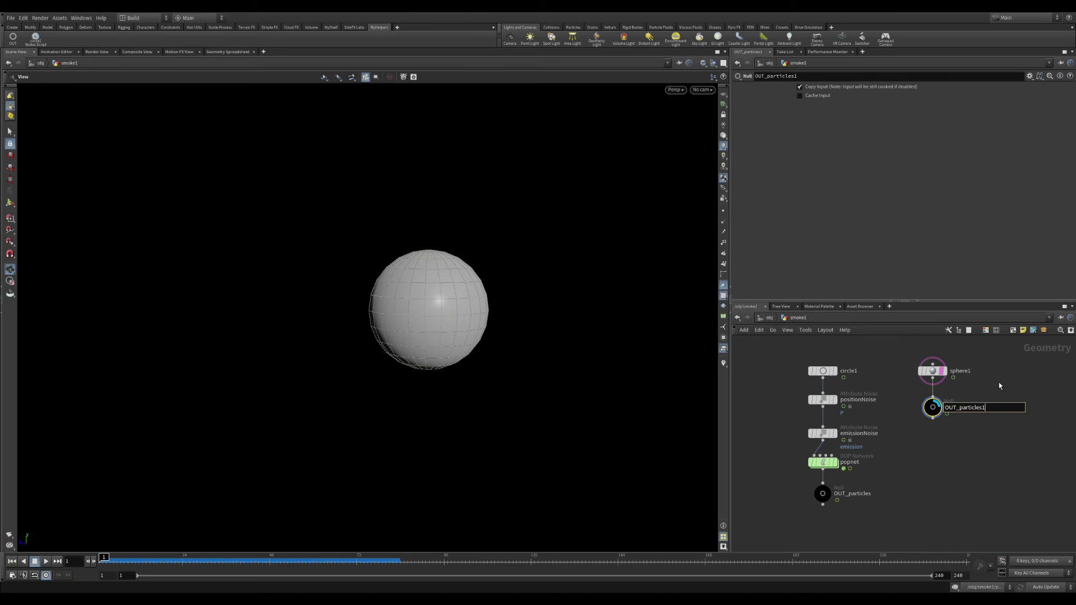
key("BackSpace")
key("BackSpace")
key("BackSpace")
key("BackSpace")
key("BackSpace")
key("BackSpace")
type("collisionBody")
key("Return")
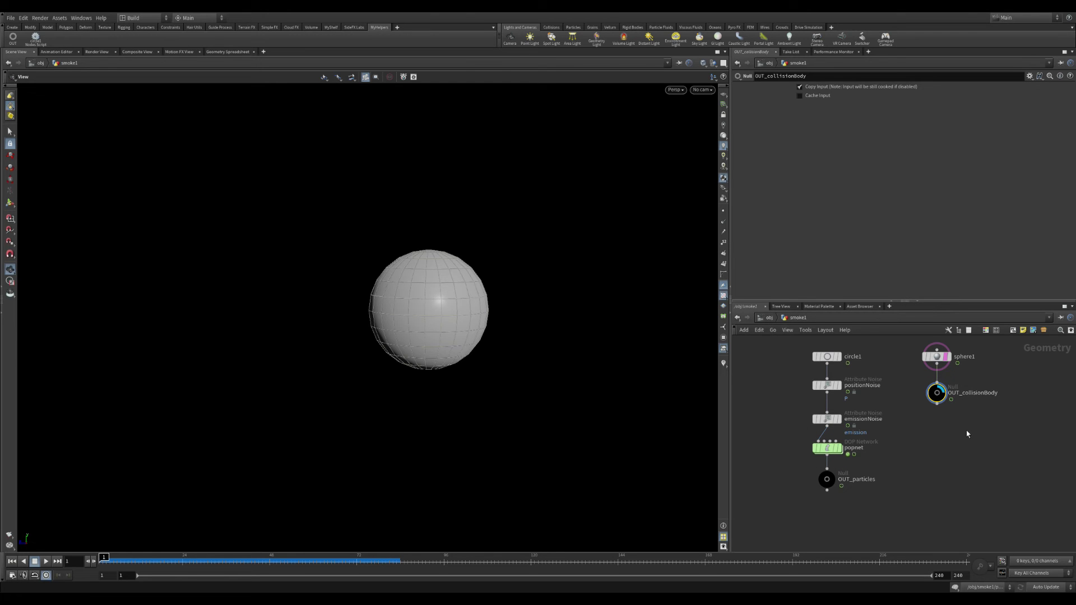
Copy the OUT_collisionBody node, enter popnet and insert a Merge node between popsolver and output.
key("ctrl+c")
left_click(832, 448)
double_click(832, 448)
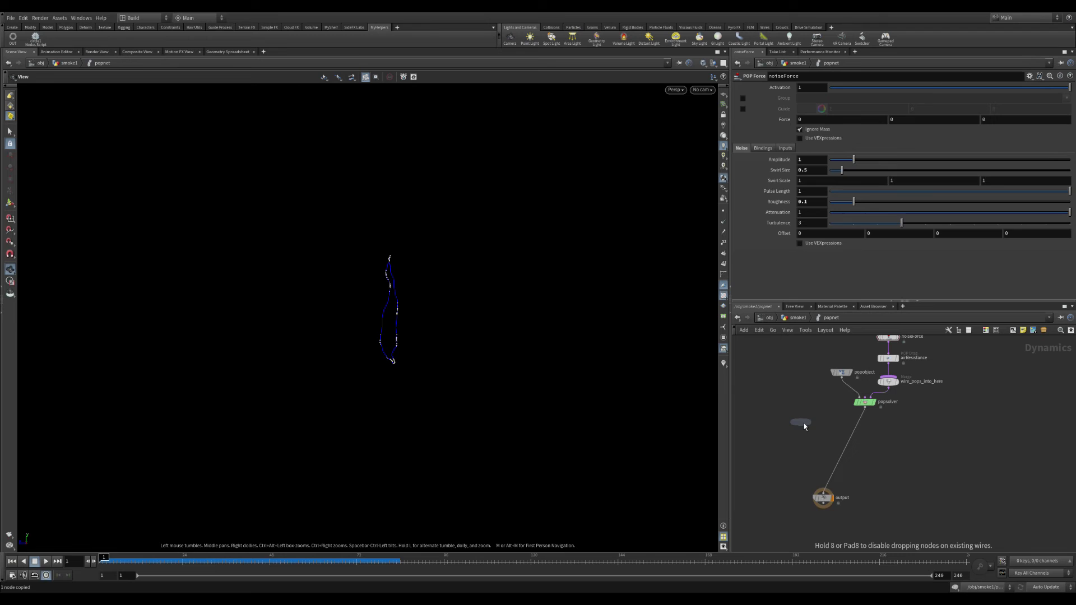
left_click(849, 448)
left_click_drag(850, 449, 831, 455)
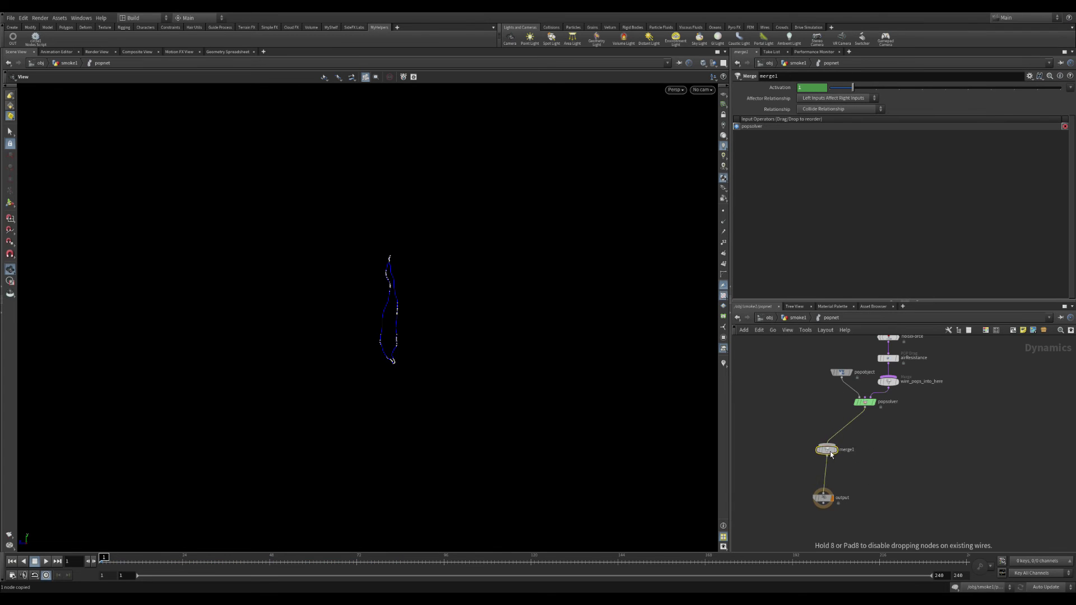
middle_click_drag(807, 406, 836, 416)
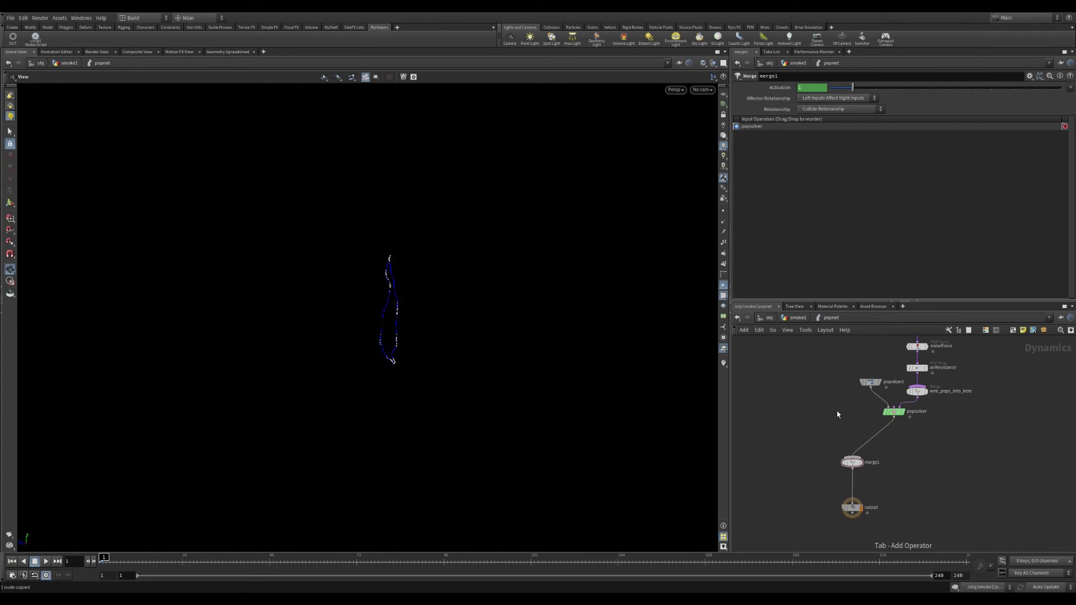
Add a Static Object node beside popsolver and connect it as the merge node's first input.
key("ctrl+v")
left_click(818, 423)
scroll(818, 422, "up", 2)
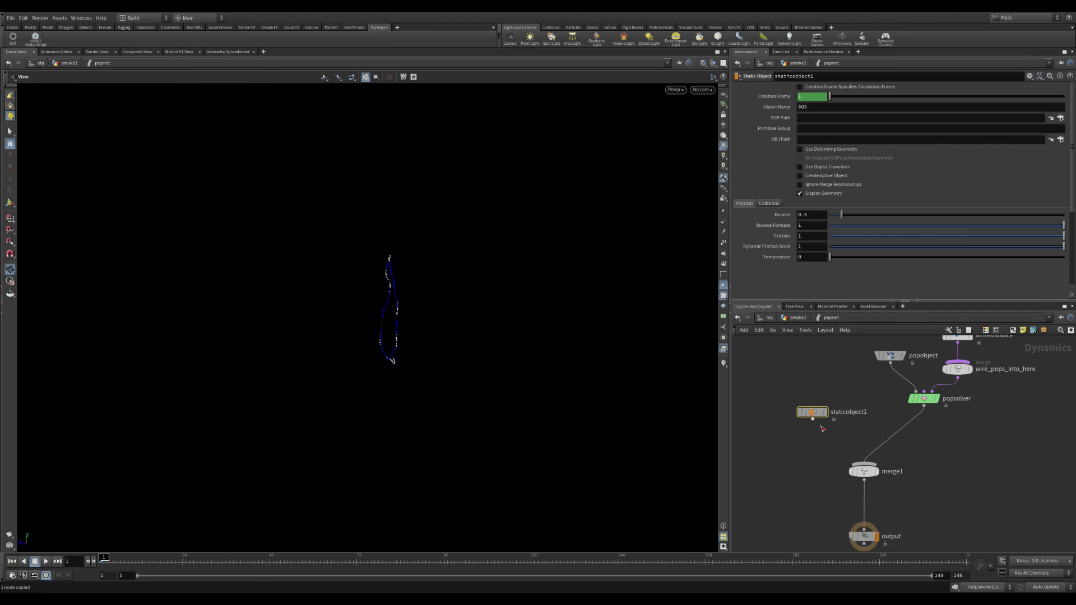
left_click(813, 419)
left_click(856, 459)
left_click(865, 473)
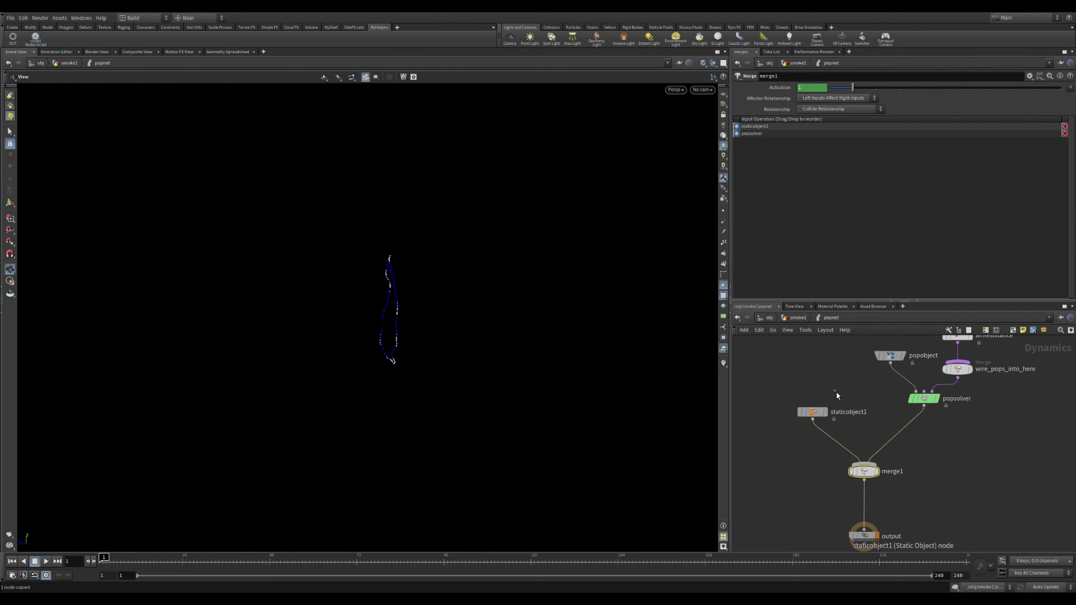
Set the static object's SOP path to /obj/smoke1/OUT_collisionBody.
left_click(812, 412)
left_click(835, 121)
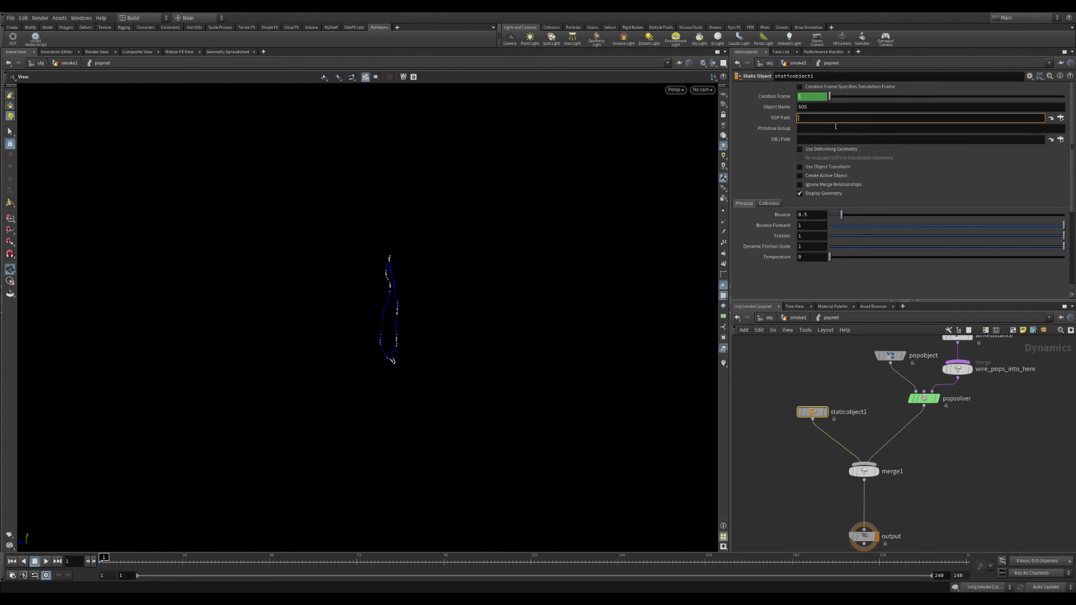
key("Return")
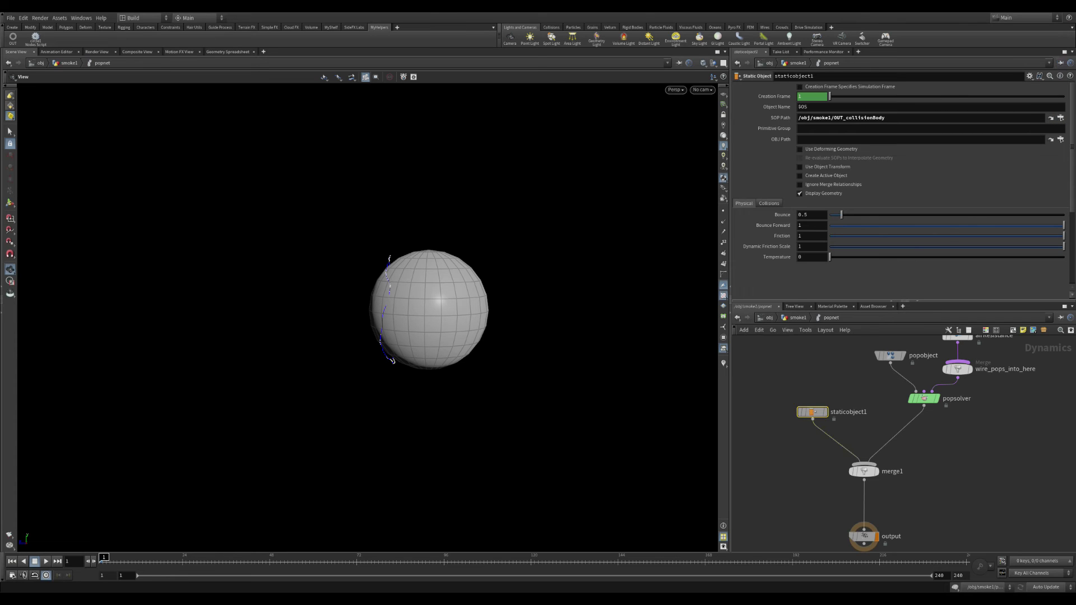
Play the simulation with the collision sphere, enable Use Deforming Geometry on the static object and replay it.
middle_click_drag(965, 437, 942, 383)
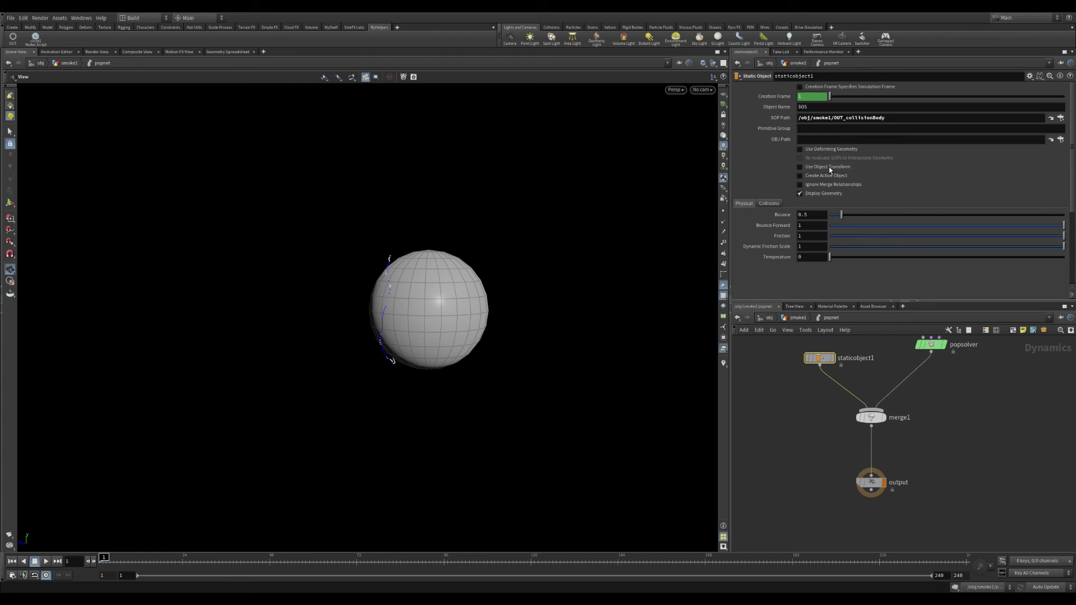
key("Up")
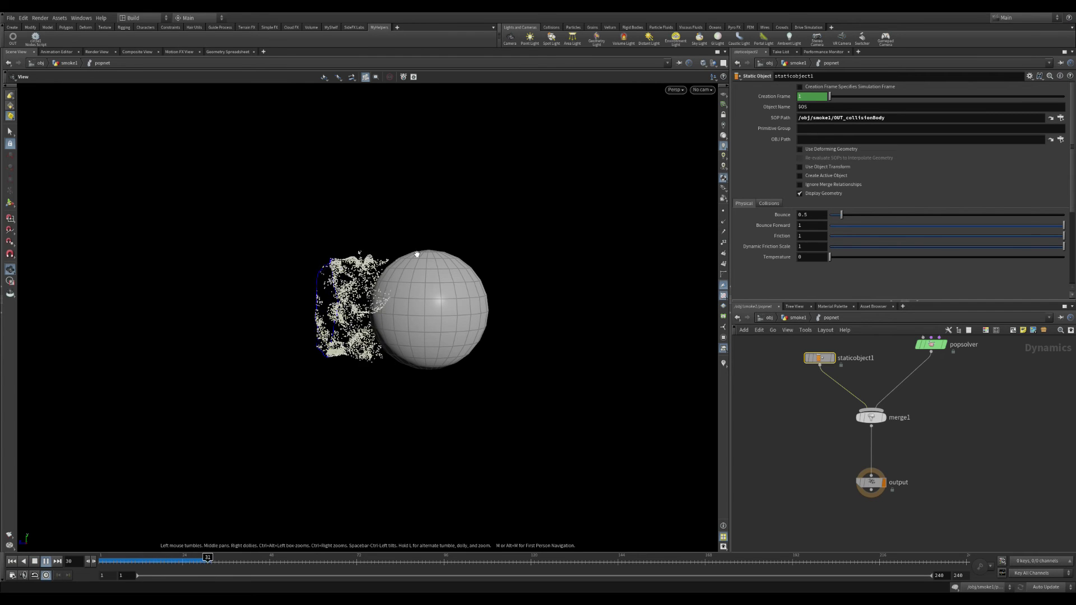
left_click(814, 150)
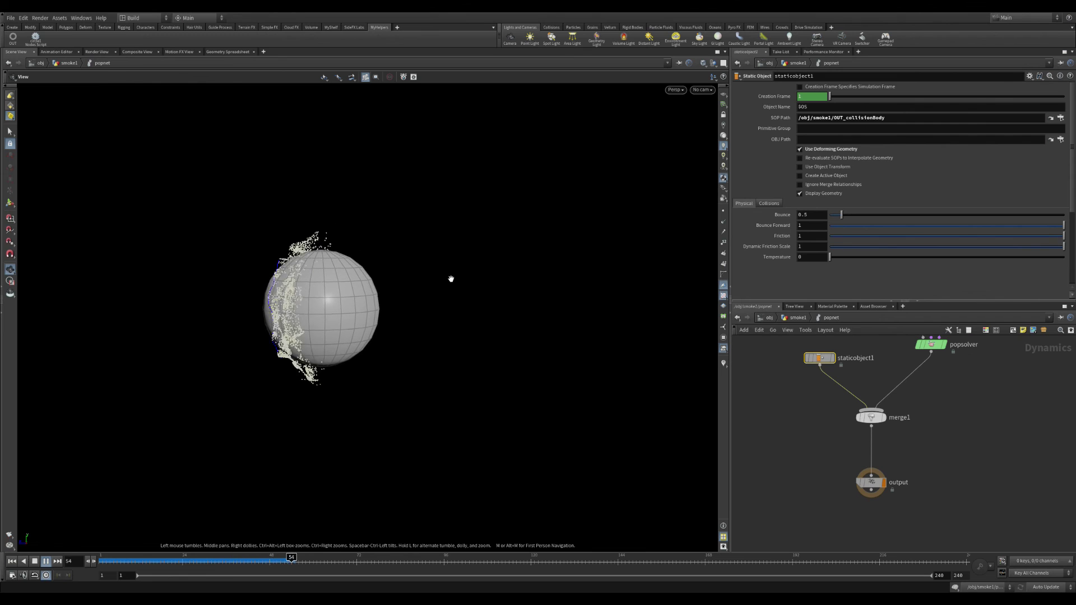
Leave the popnet network and insert a Mountain node between sphere1 and OUT_collisionBody.
key("Up")
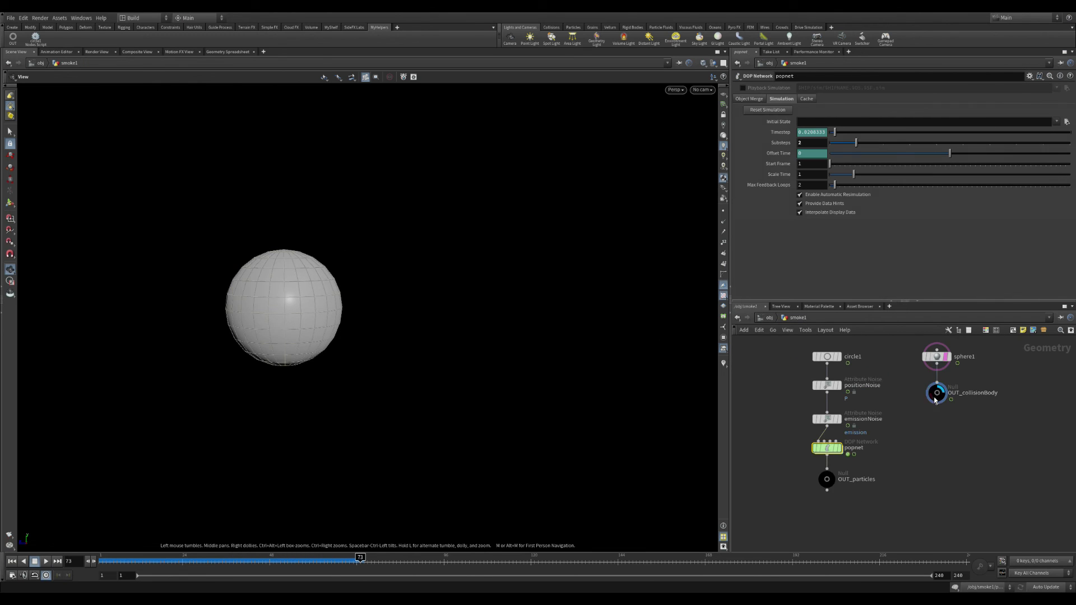
left_click(800, 318)
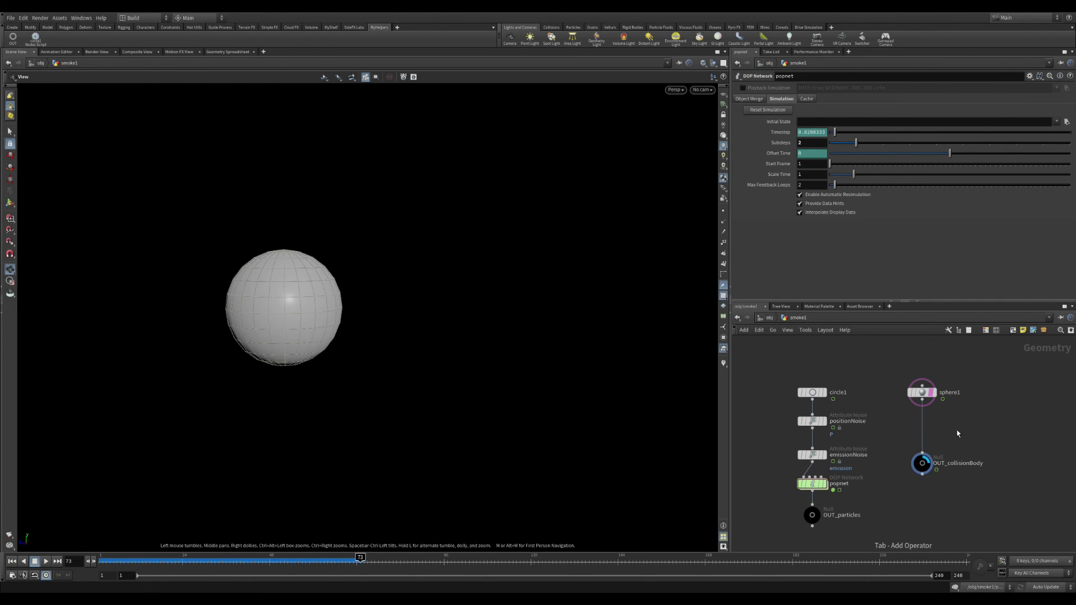
key("Tab")
key("Return")
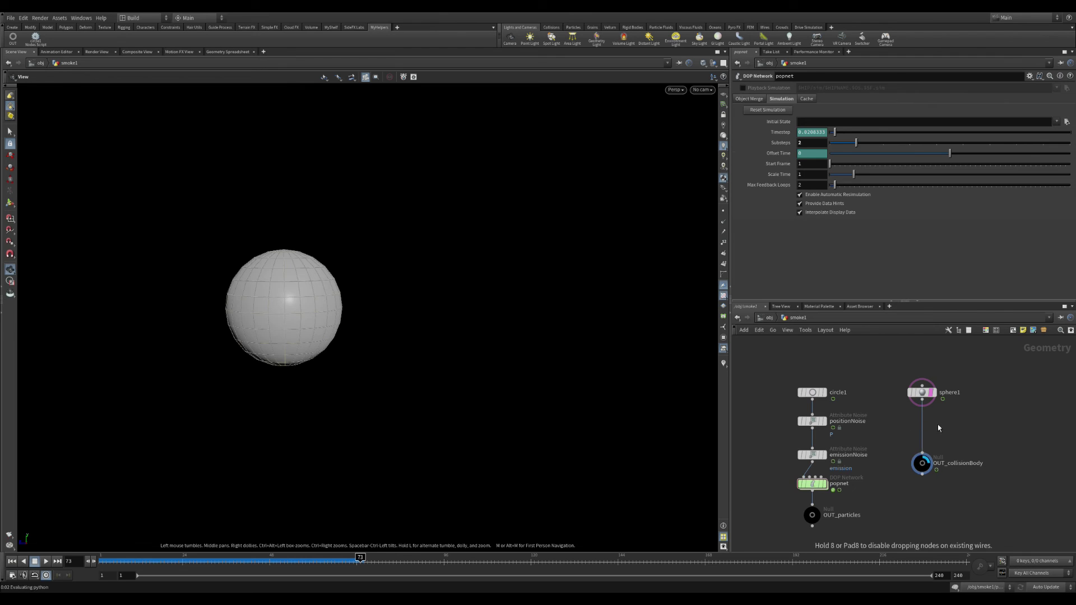
left_click(937, 425)
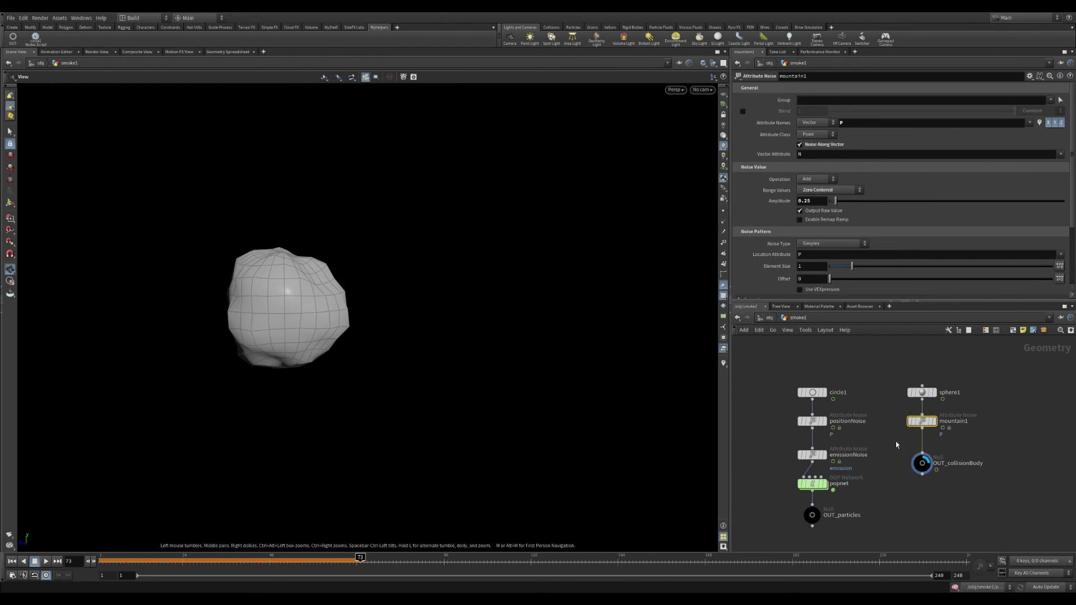
Play the animation of the deformed sphere, display OUT_particles and run the simulation against the collision body.
key("ctrl+Up")
key("Up")
key("Up")
middle_click_drag(823, 500, 826, 449)
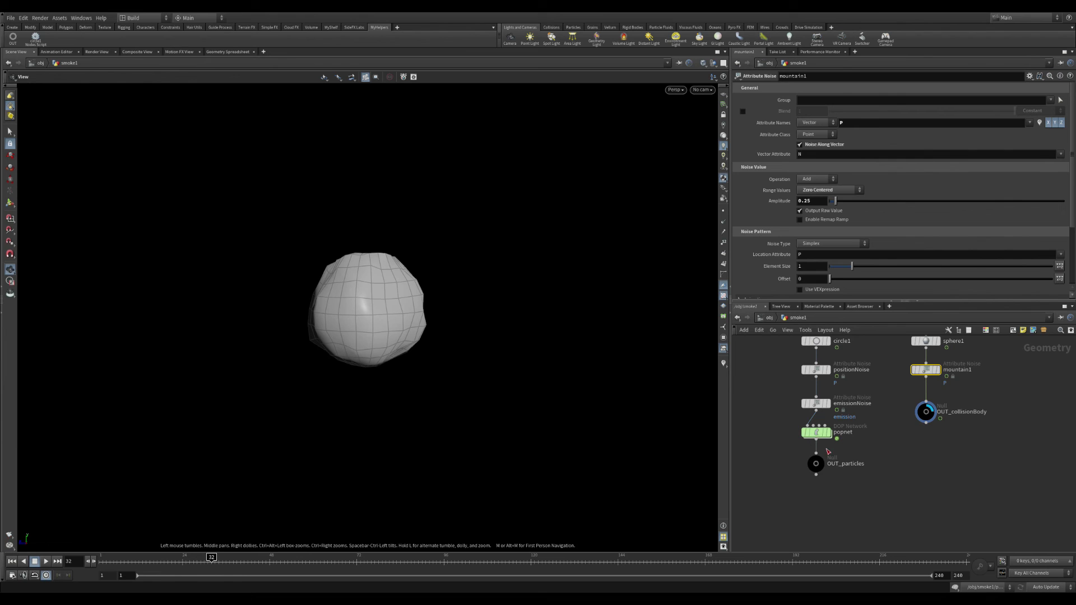
left_click(828, 452)
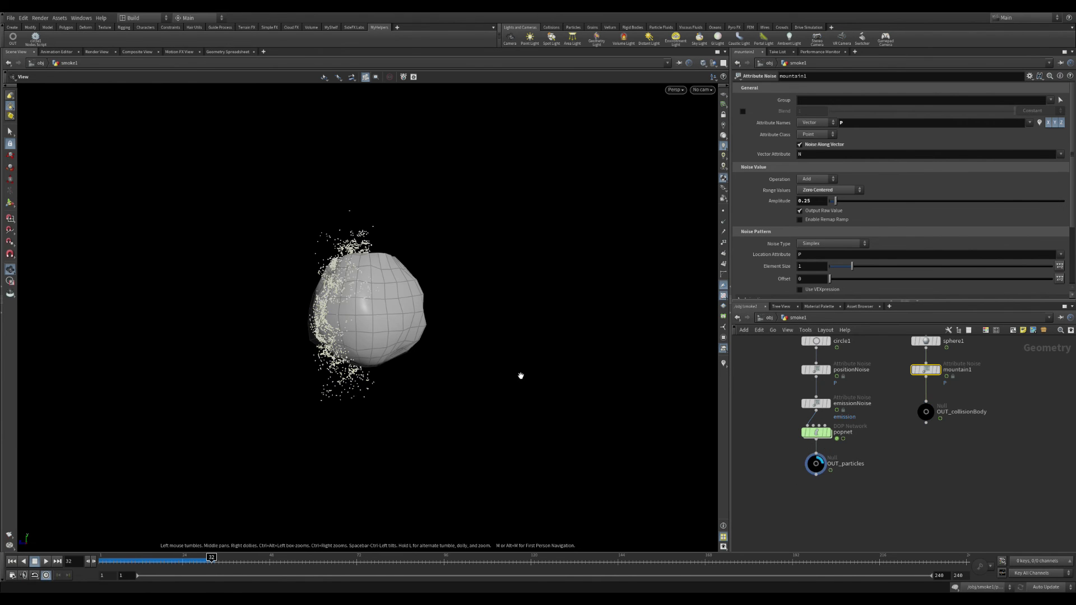
key("Up")
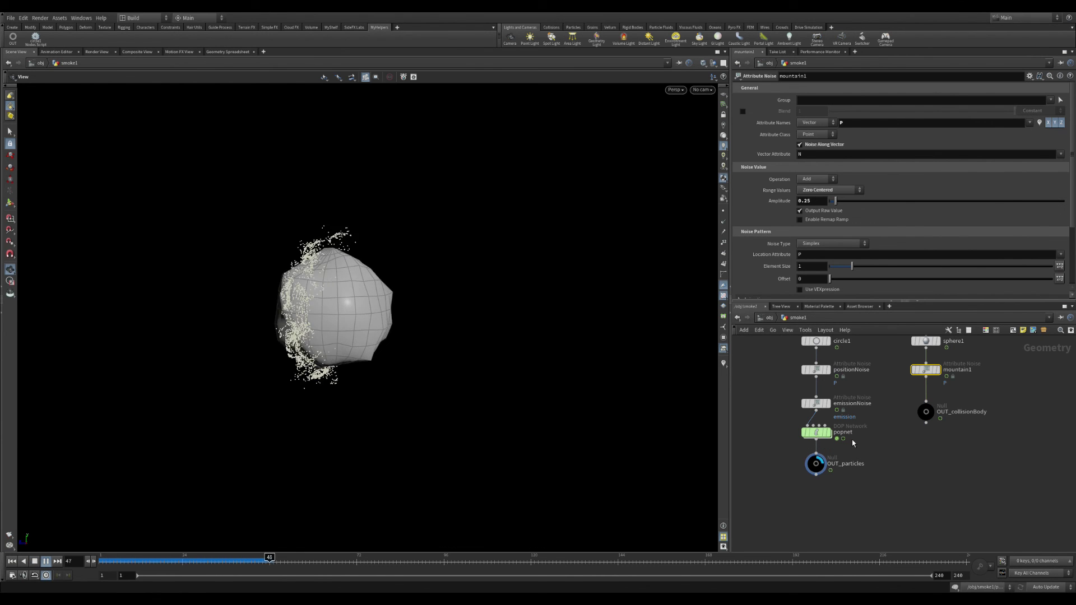
Stop playback and restrict popnet's object merge to the object popobject.
left_click(816, 432)
key("Up")
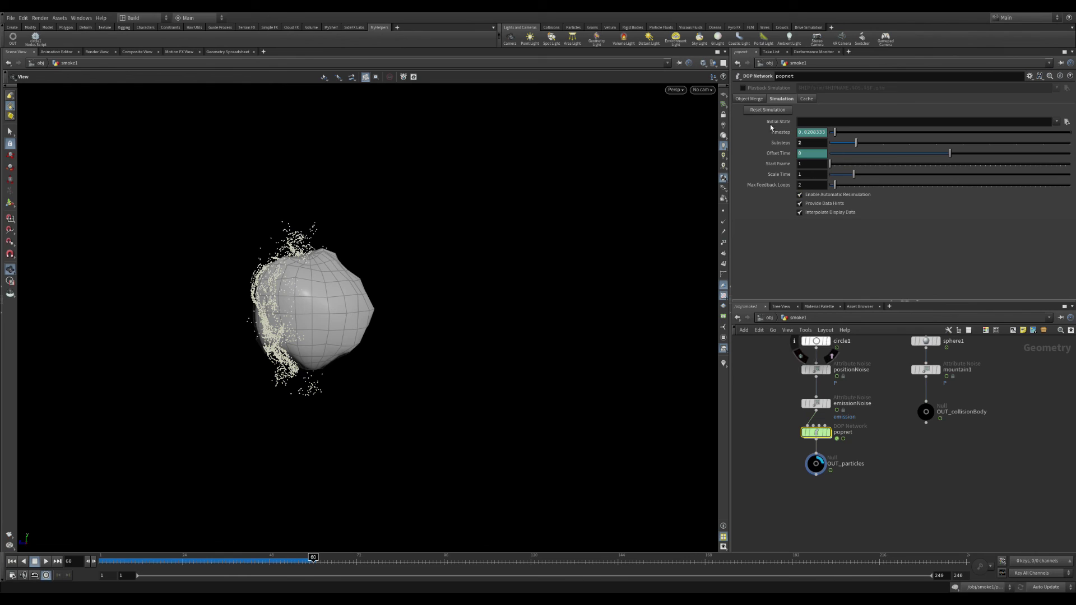
left_click(749, 98)
left_click(865, 147)
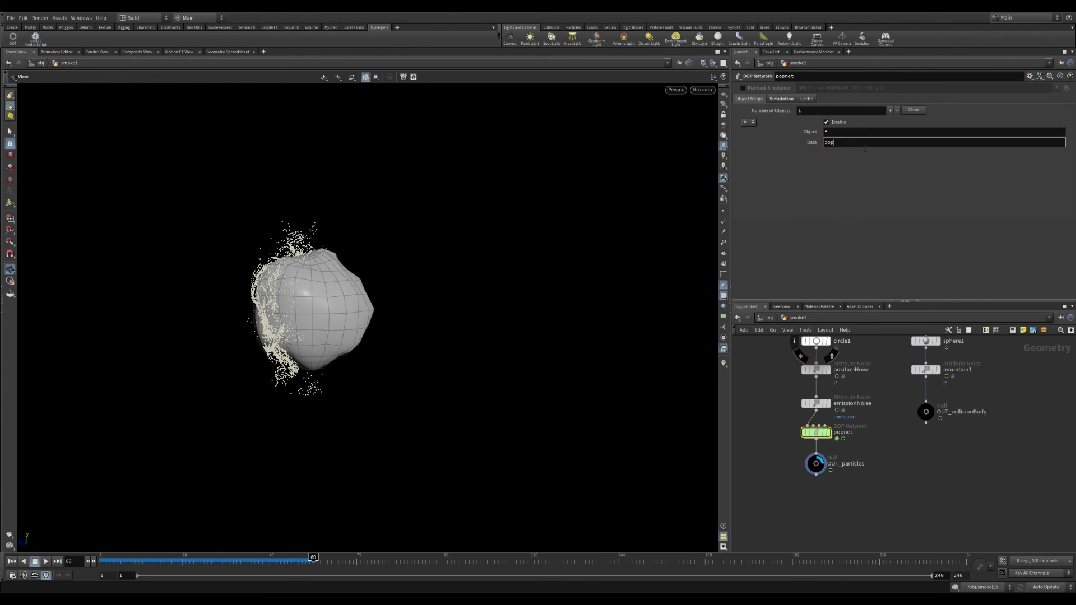
left_click(886, 133)
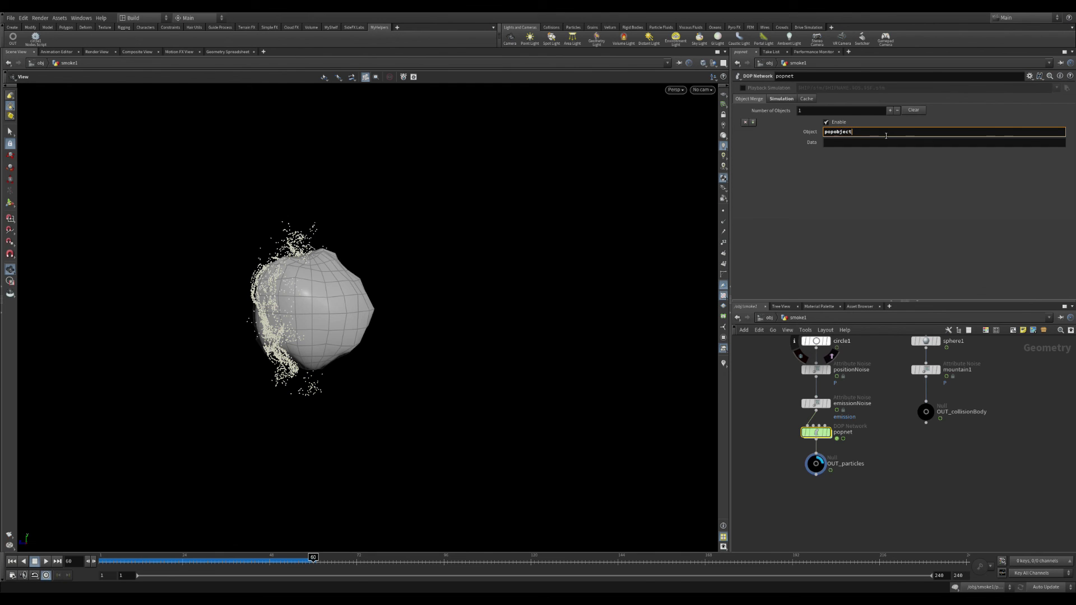
key("Return")
Replay the simulation from the first frame and examine the isolated particles from several angles.
key("ctrl+Up")
key("Up")
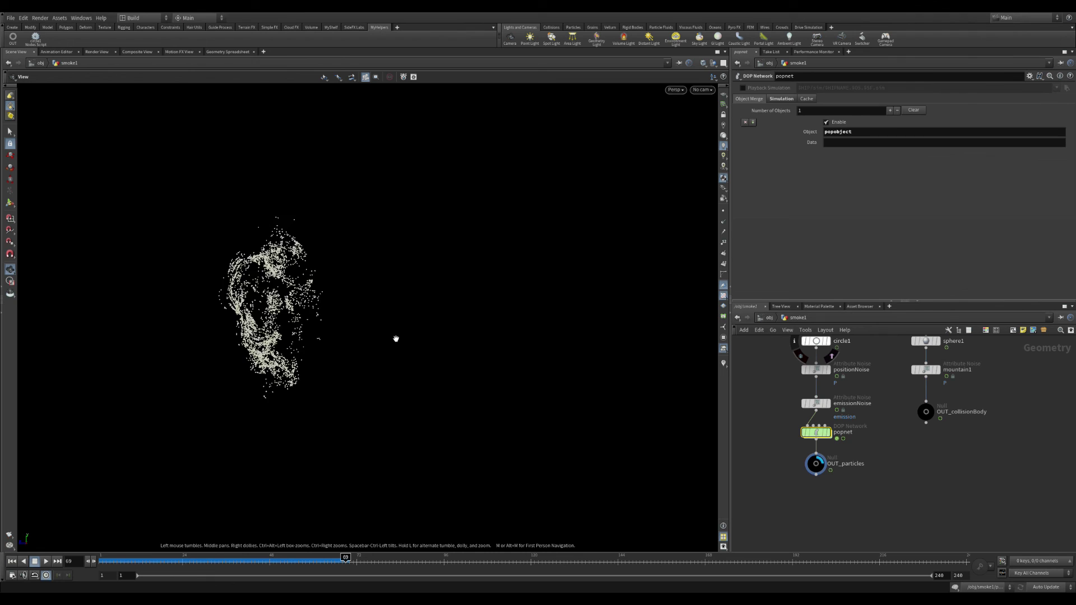
left_click_drag(396, 339, 347, 356)
key("ctrl+Up")
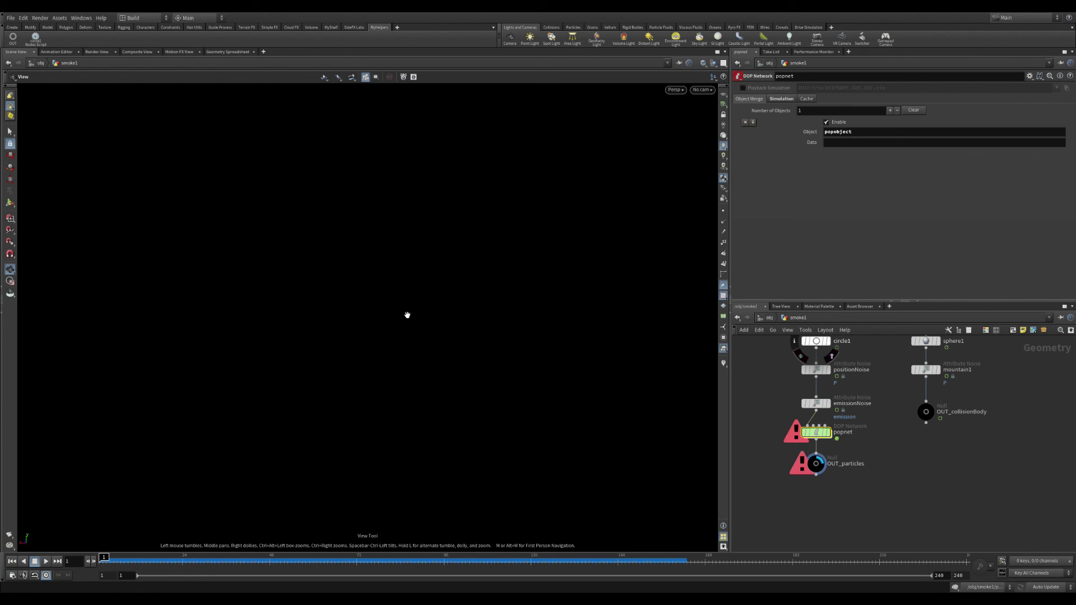
key("Up")
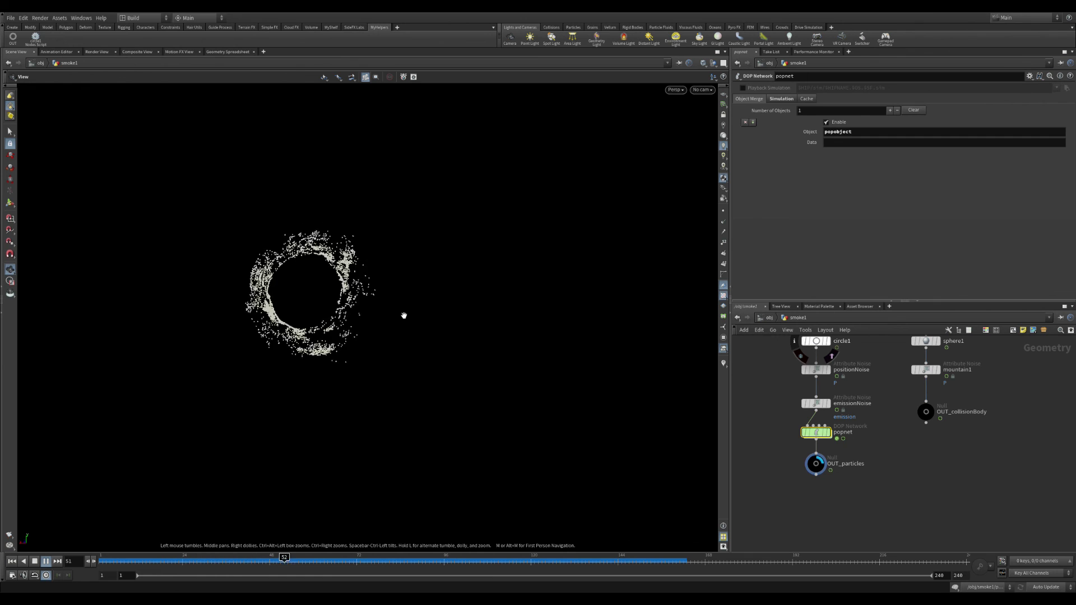
key("Up")
left_click_drag(437, 288, 459, 364)
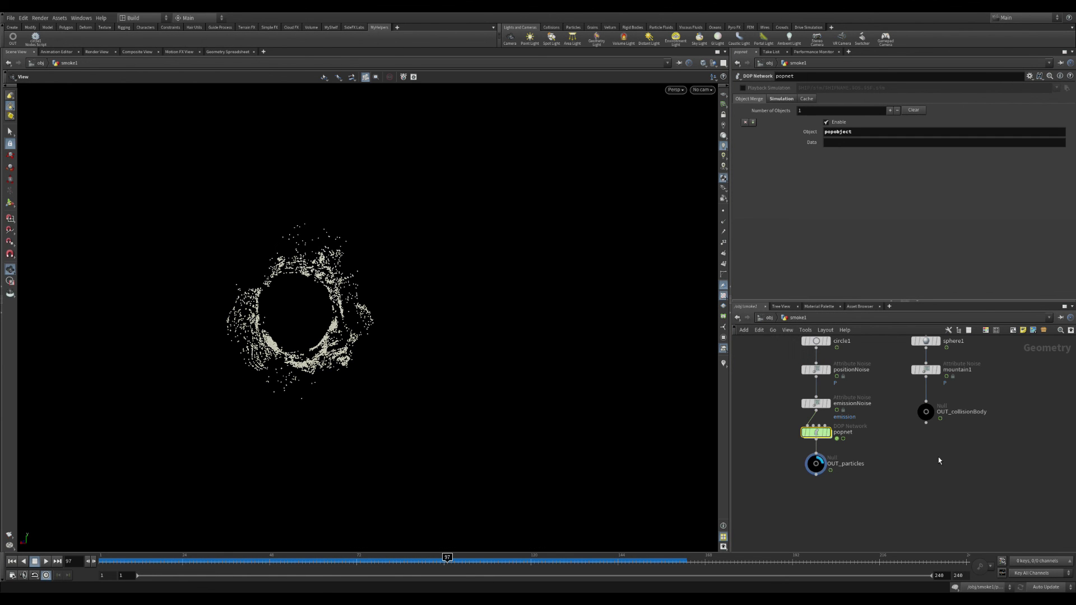
Enclose the node chain from circle1 to OUT_particles in a network box titled "Particle source".
middle_click_drag(864, 492, 892, 422)
middle_click_drag(899, 340, 874, 464)
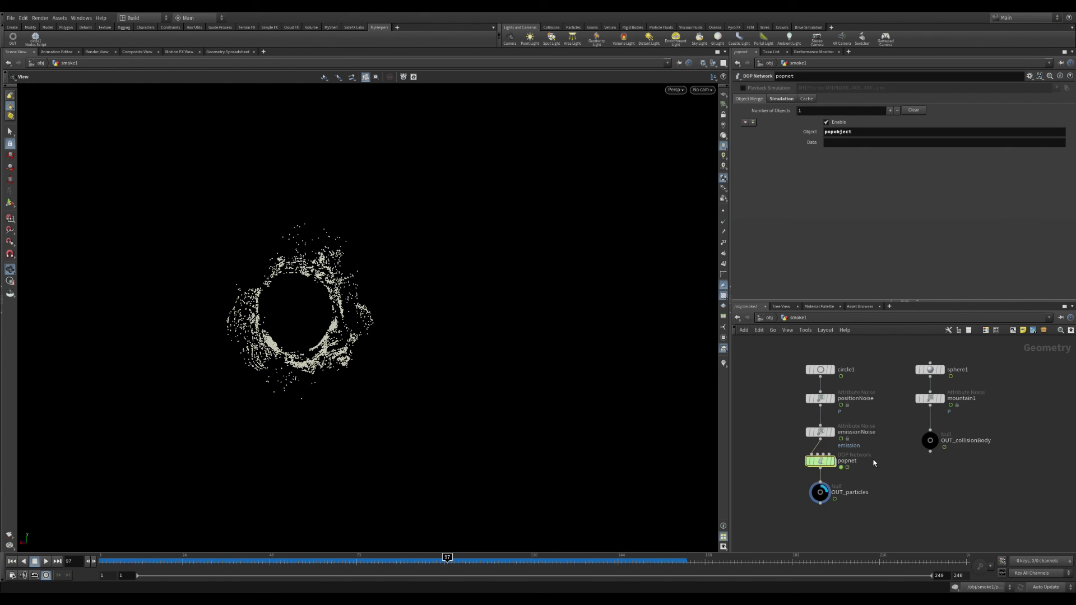
scroll(840, 358, "down", 1)
left_click_drag(786, 339, 863, 506)
left_click(1013, 330)
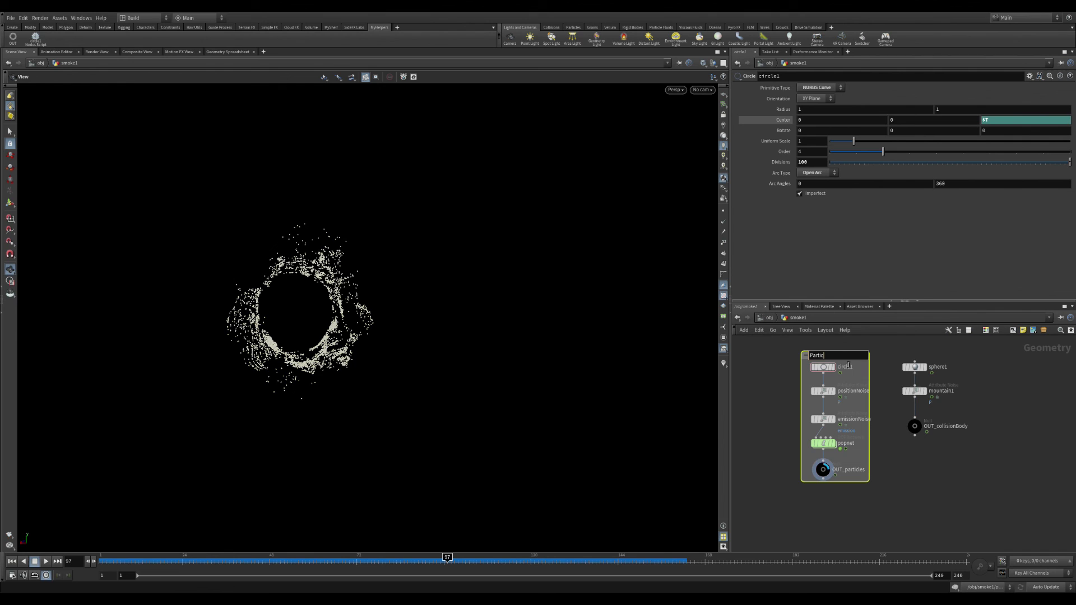
type("Particle source")
key("Return")
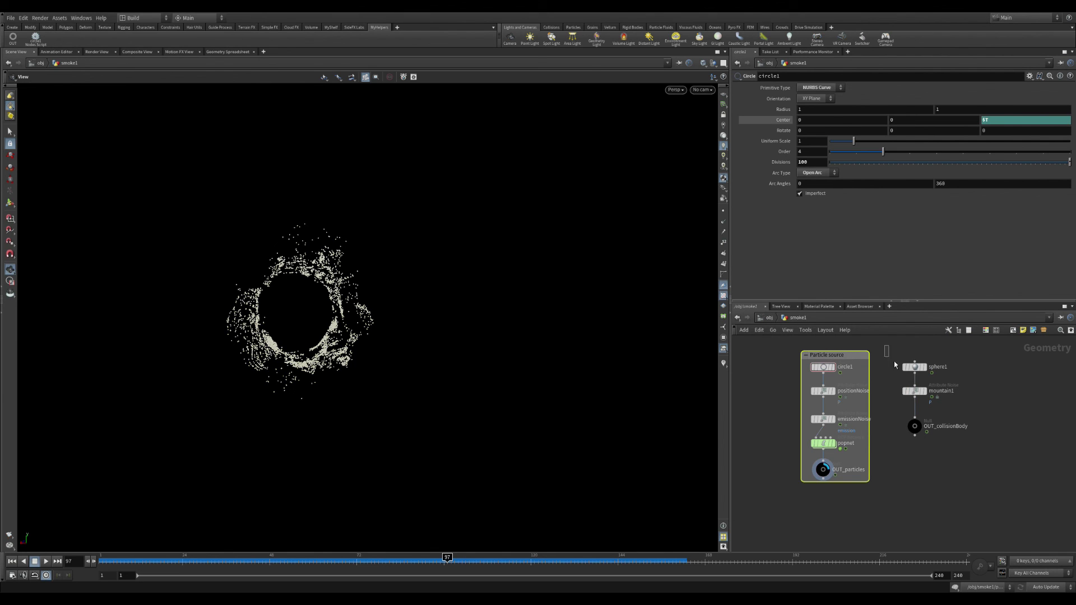
Enclose sphere1, mountain1 and OUT_collisionBody in a network box titled "CollisionBody".
left_click_drag(894, 365, 972, 443)
key("shift+o")
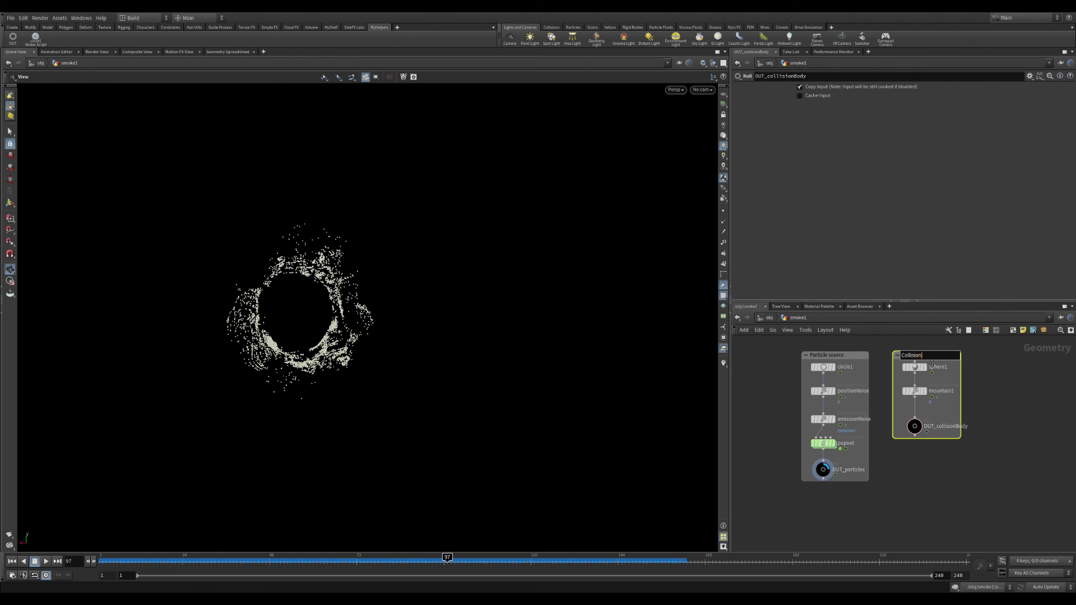
type("CollisionBody")
key("Return")
Colour the Particle source network box teal green.
left_click(892, 516)
middle_click_drag(890, 516, 860, 492)
scroll(877, 492, "down", 1)
left_click(809, 359)
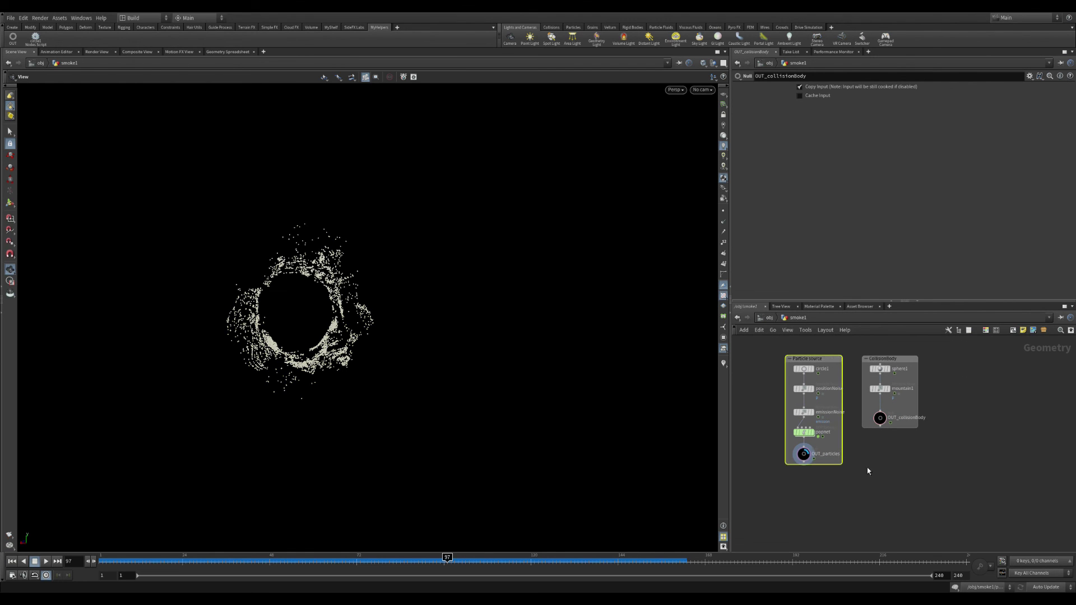
key("c")
left_click(1051, 500)
Select the CollisionBody network box and bring up the colour palette for it.
left_click(885, 359)
key("c")
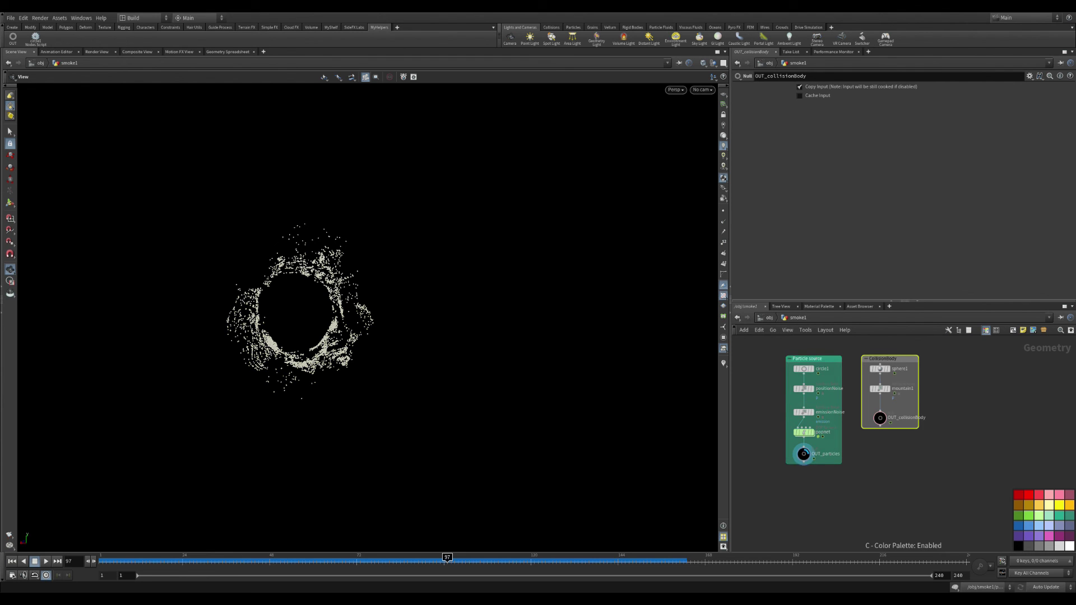